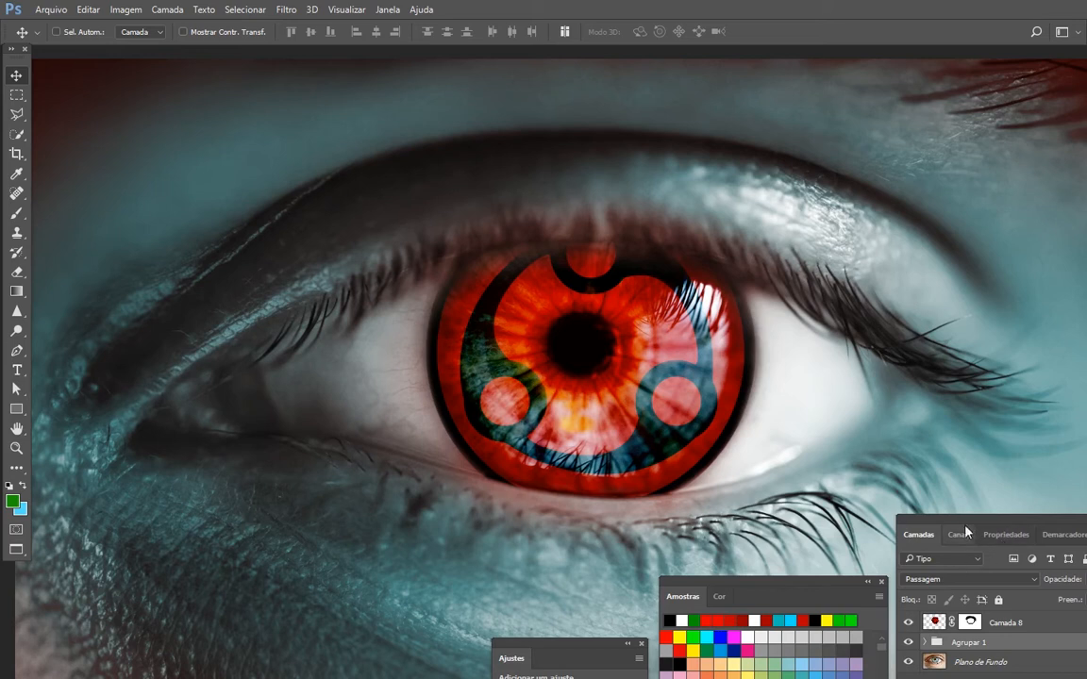
- Toggle the visibility of Agrupar 1 and Camada 8 to compare the eye with and without each effect
{"action": "left_click_drag", "start_coordinate": [965, 533], "coordinate": [974, 396]}
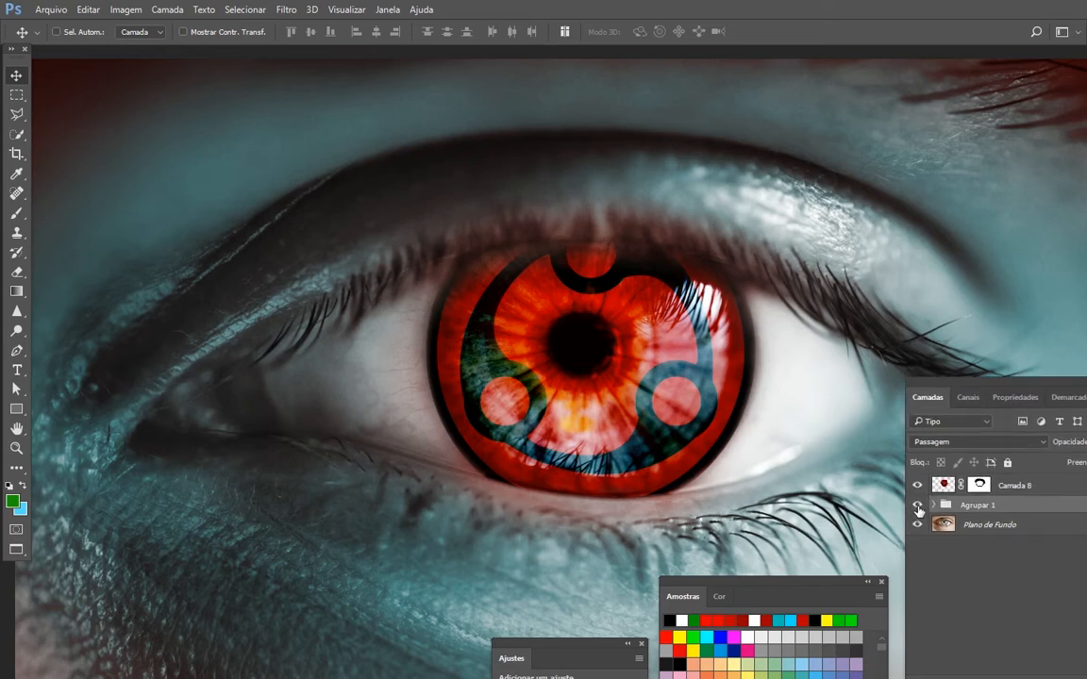
{"action": "left_click", "coordinate": [916, 507]}
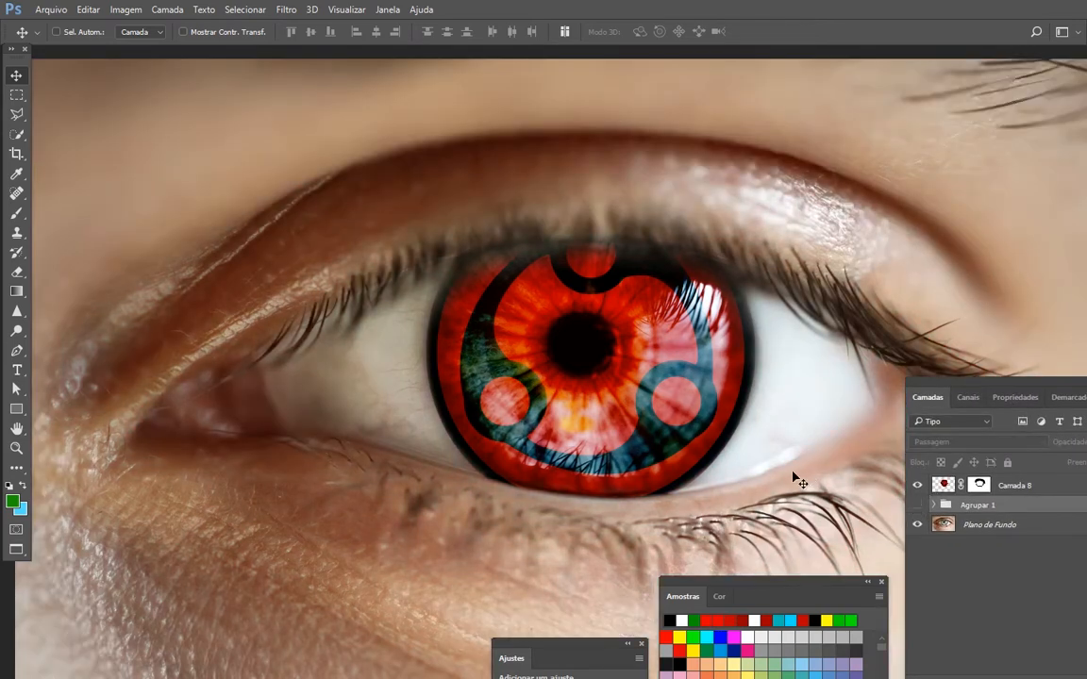
{"action": "left_click", "coordinate": [916, 509]}
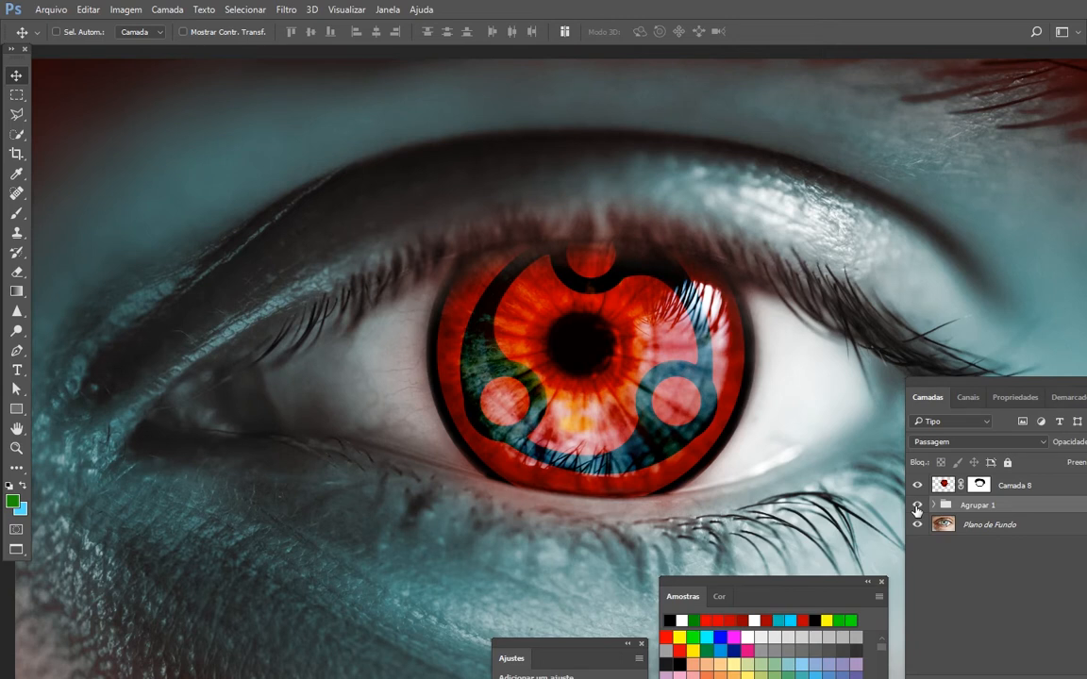
{"action": "left_click", "coordinate": [917, 510]}
{"action": "left_click", "coordinate": [1000, 485]}
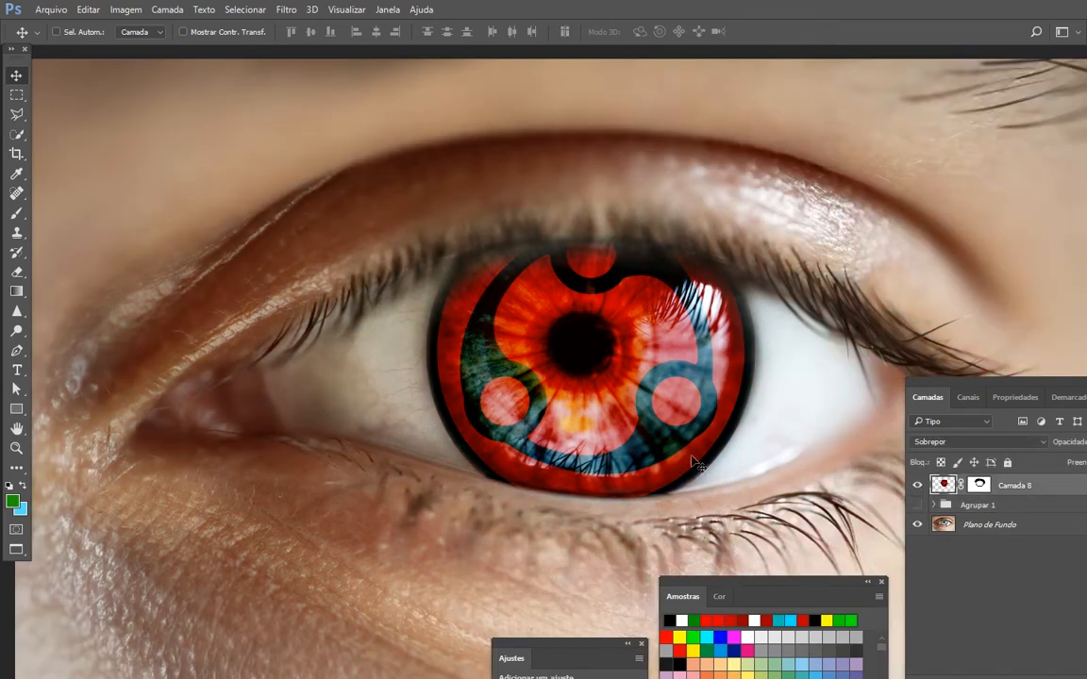
{"action": "left_click", "coordinate": [918, 486]}
{"action": "left_click", "coordinate": [917, 486]}
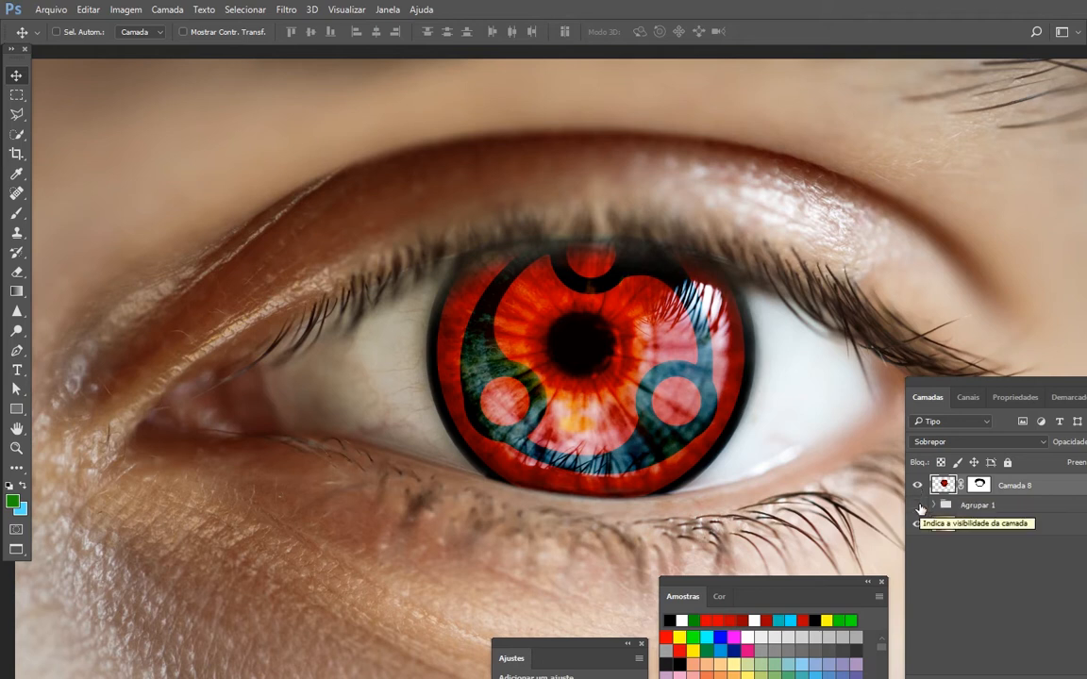
{"action": "left_click", "coordinate": [918, 507]}
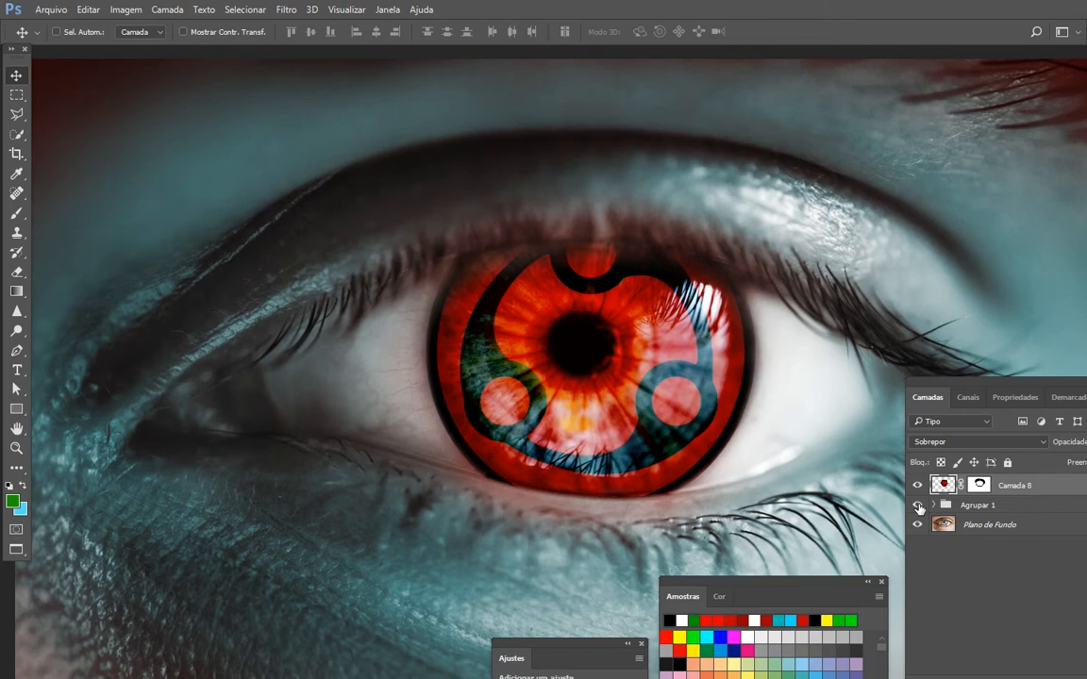
{"action": "left_click", "coordinate": [918, 506]}
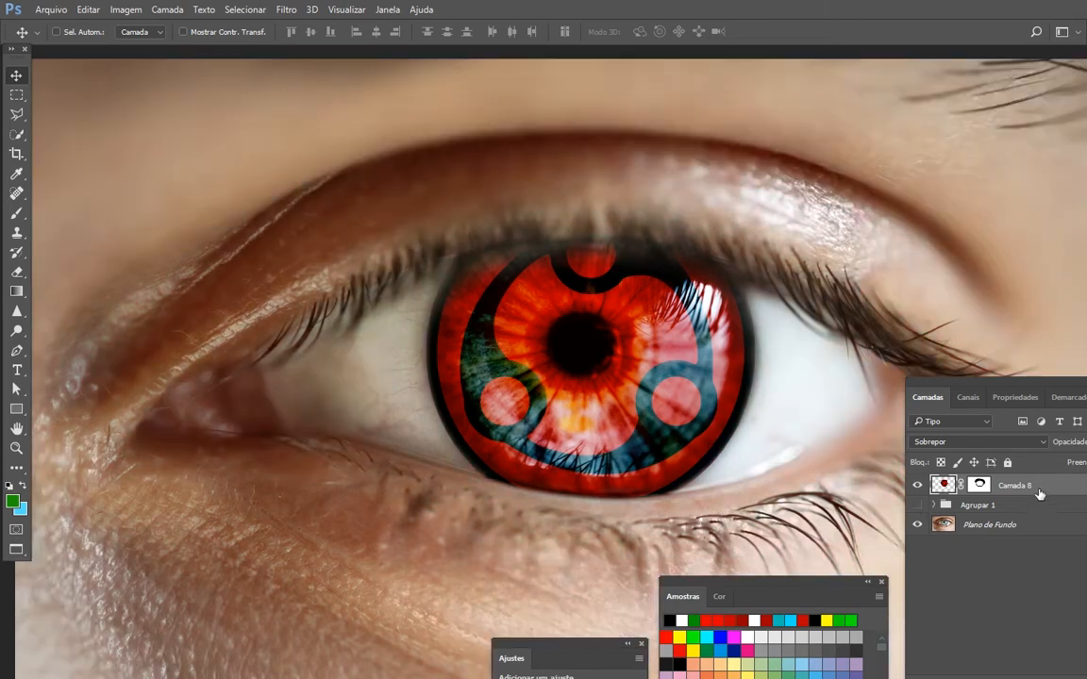
{"action": "left_click", "coordinate": [917, 486]}
- Set Camada 8's blend mode to Normal and disable its layer mask to reveal the whole iris graphic
{"action": "left_click", "coordinate": [981, 441]}
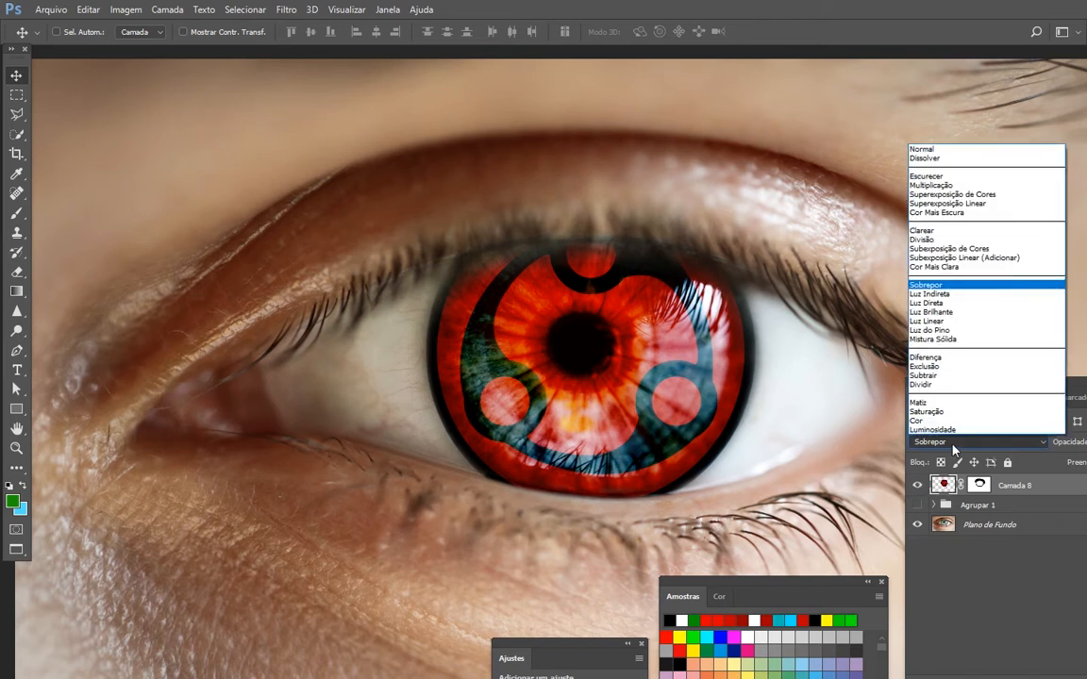
{"action": "left_click", "coordinate": [1052, 490]}
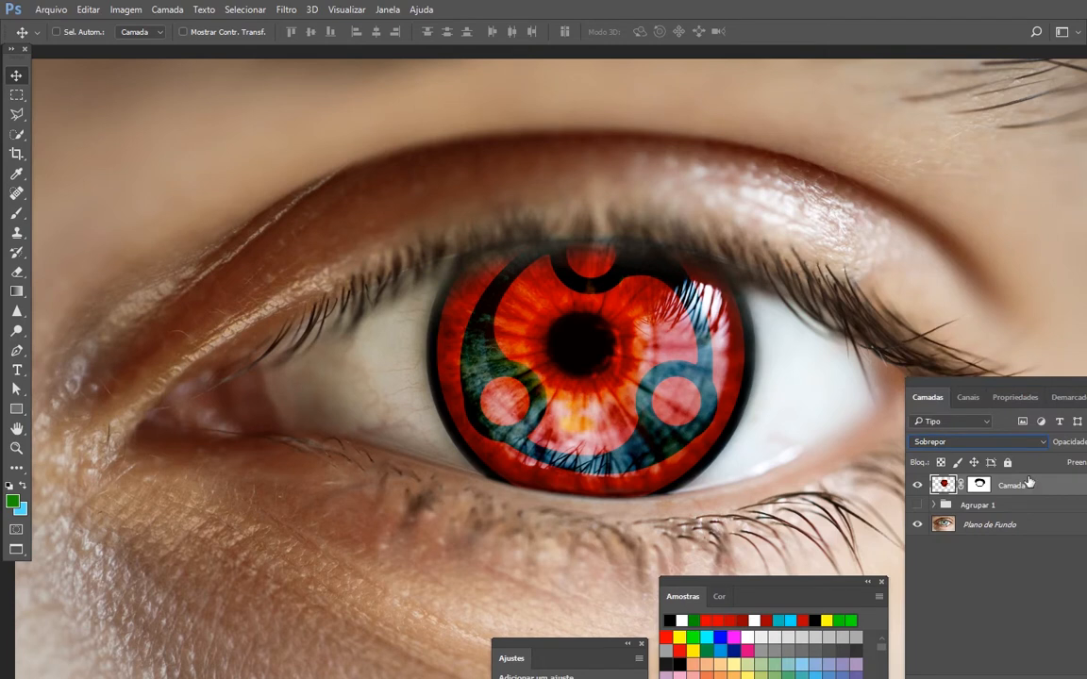
{"action": "left_click", "coordinate": [1004, 442]}
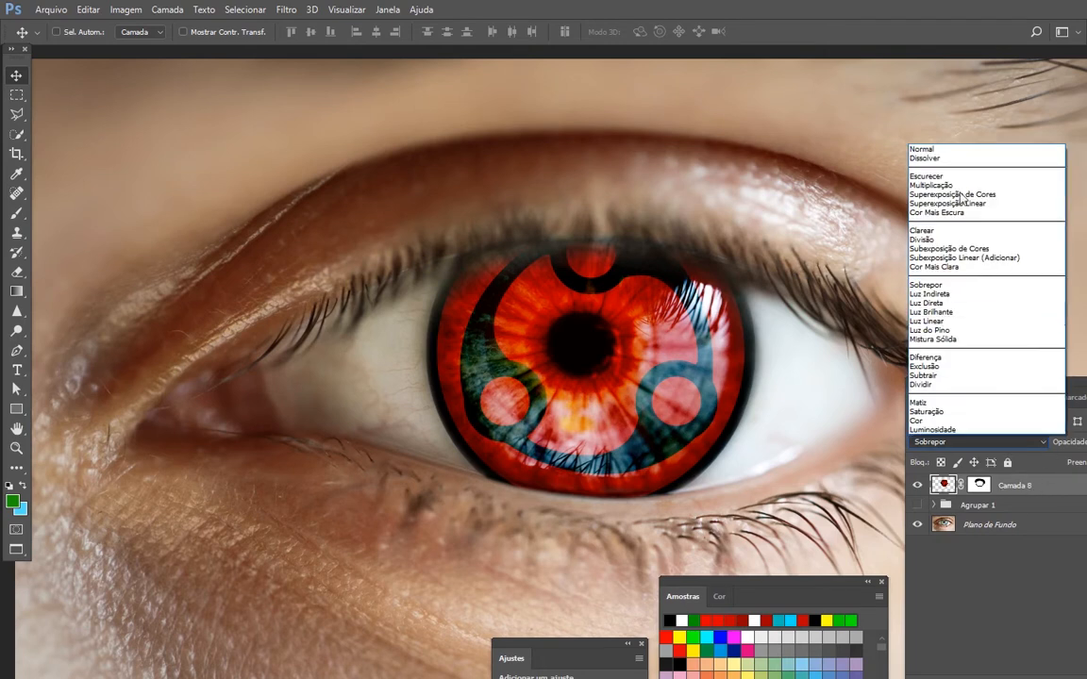
{"action": "left_click", "coordinate": [962, 147]}
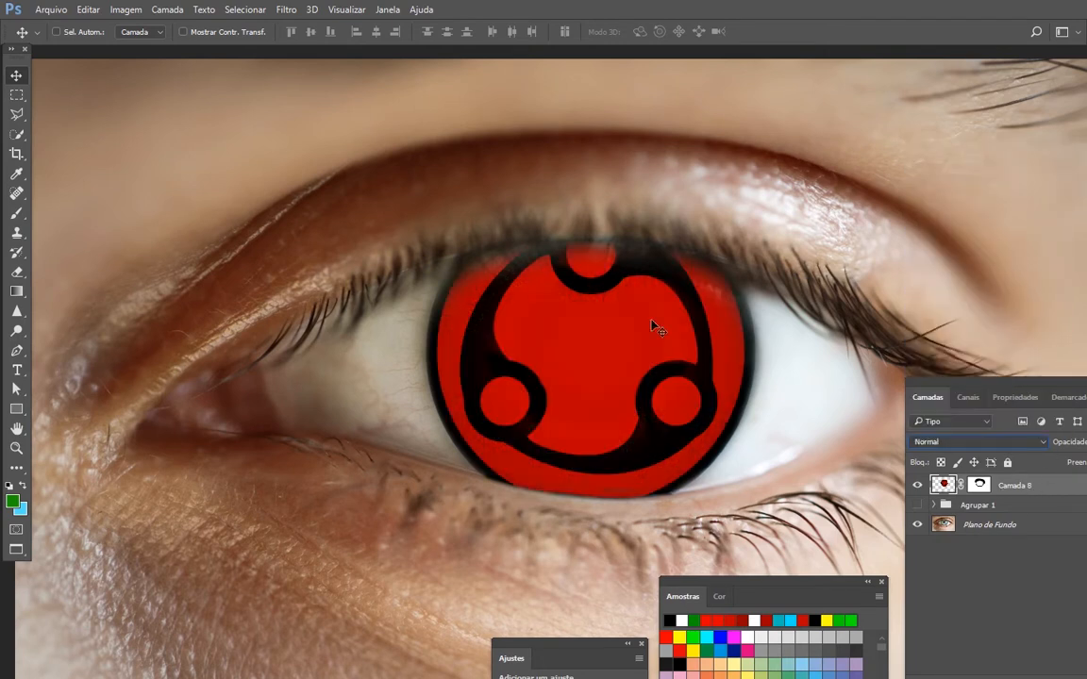
{"action": "left_click", "coordinate": [979, 483], "text": "shift"}
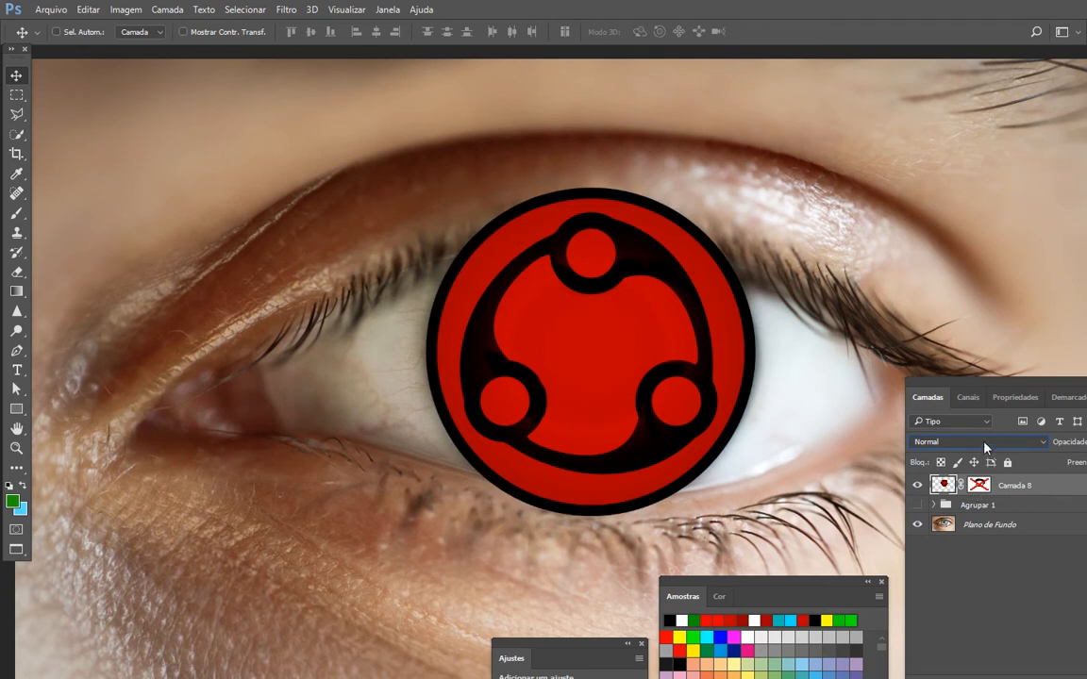
- Restore Camada 8's blend mode to Sobrepor and re-enable its layer mask
{"action": "left_click", "coordinate": [985, 441]}
{"action": "left_click", "coordinate": [962, 279]}
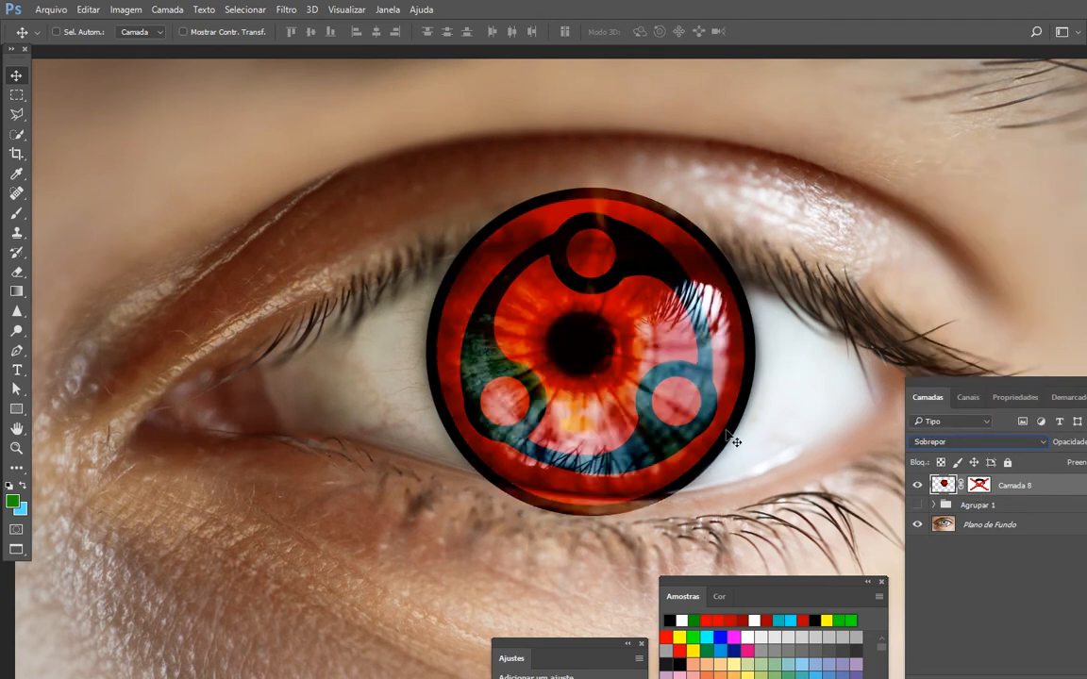
{"action": "left_click", "coordinate": [979, 484], "text": "shift"}
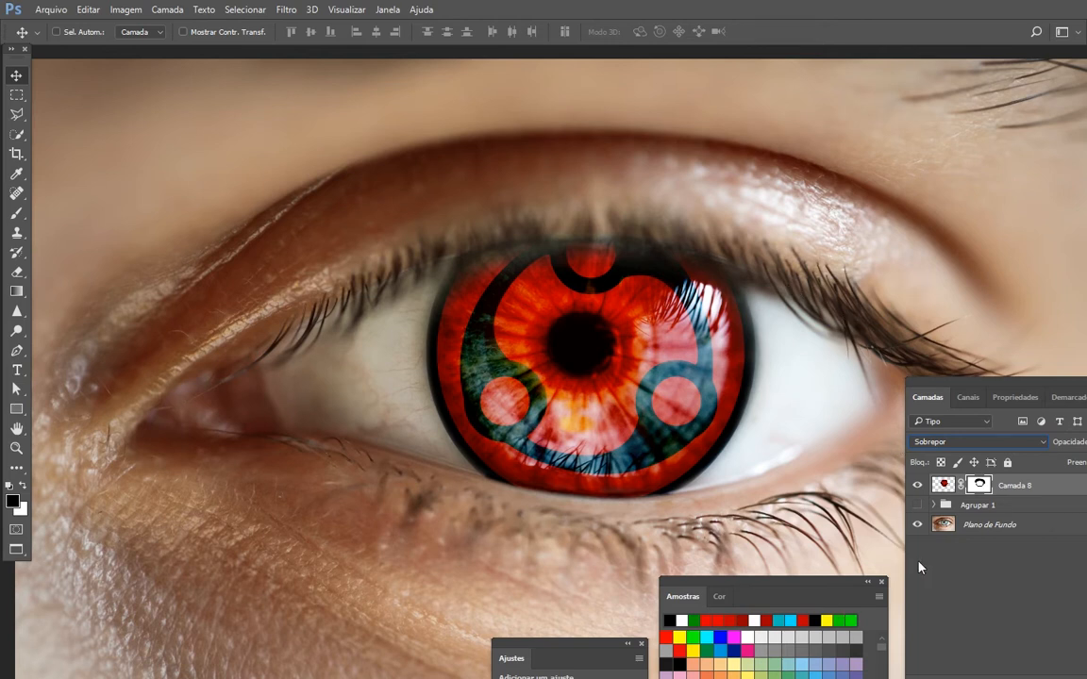
- Show and expand Agrupar 1, and hide Camada 8, 7, 4 and 3 to examine Matiz/Saturação 1 alone
{"action": "left_click", "coordinate": [917, 505]}
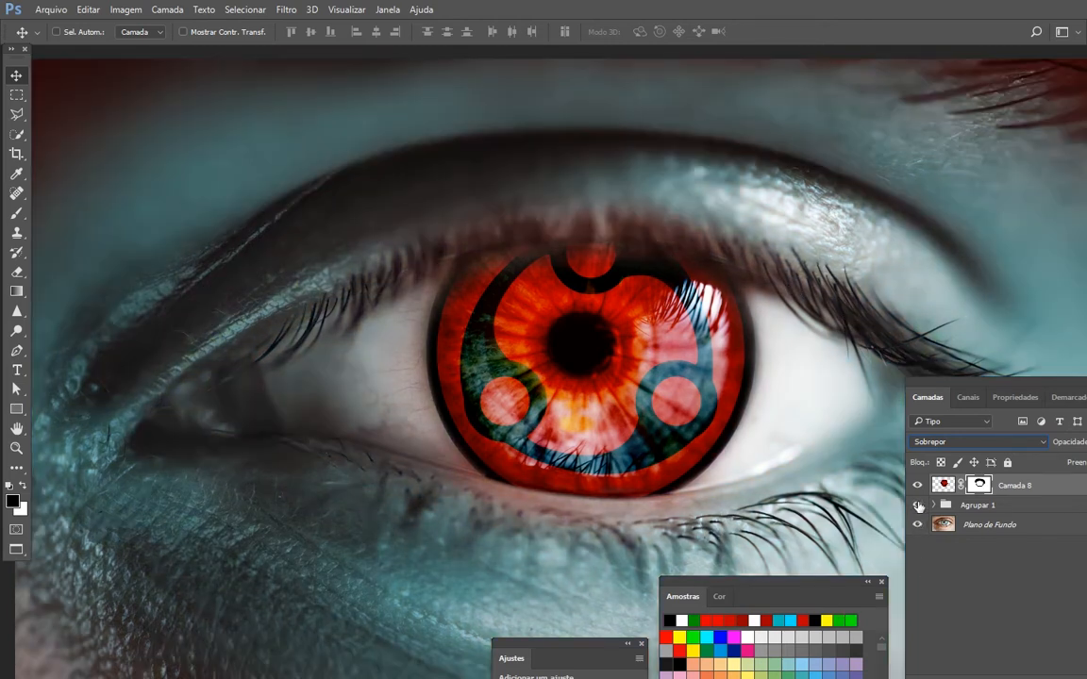
{"action": "left_click", "coordinate": [932, 504]}
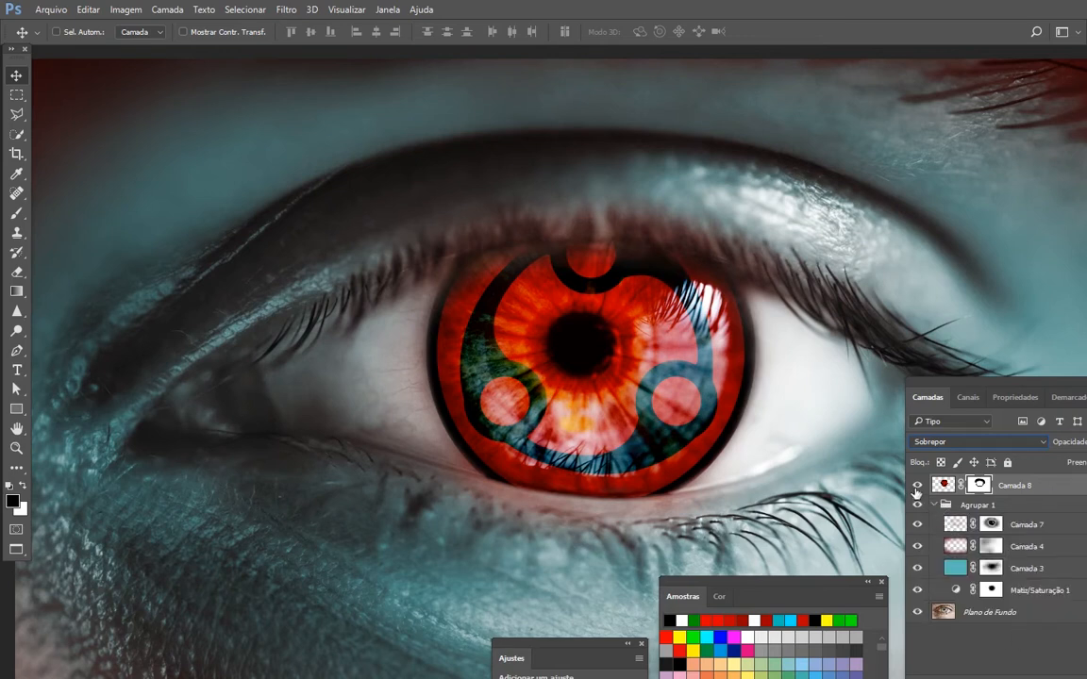
{"action": "left_click", "coordinate": [916, 487]}
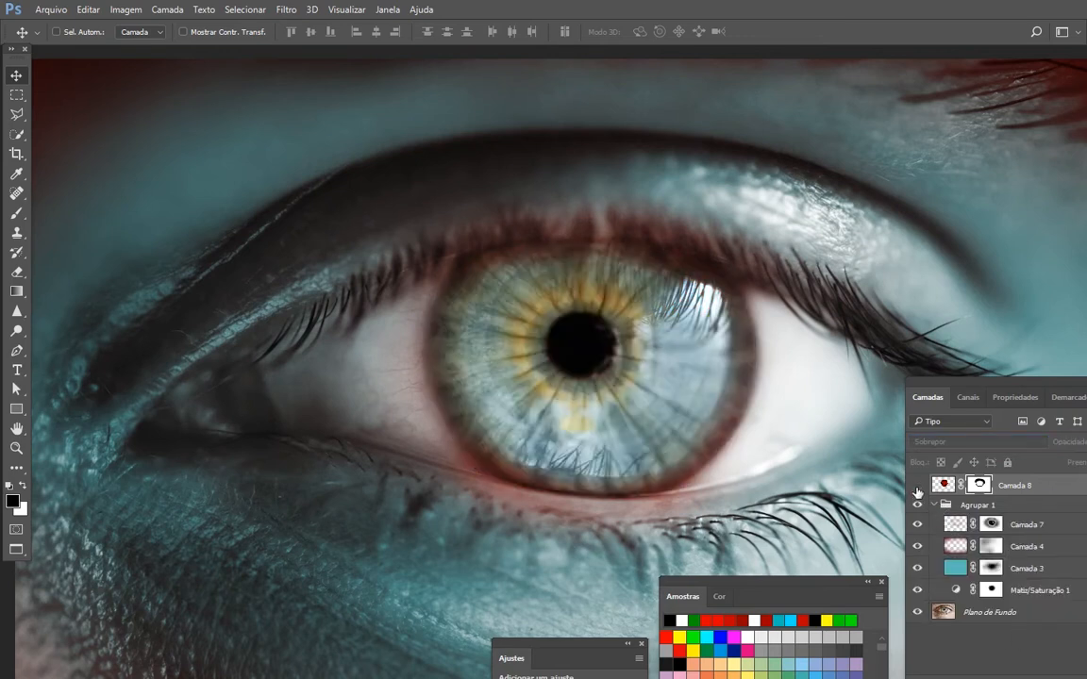
{"action": "left_click", "coordinate": [918, 546]}
{"action": "left_click_drag", "start_coordinate": [918, 526], "coordinate": [921, 571]}
{"action": "left_click", "coordinate": [1041, 592]}
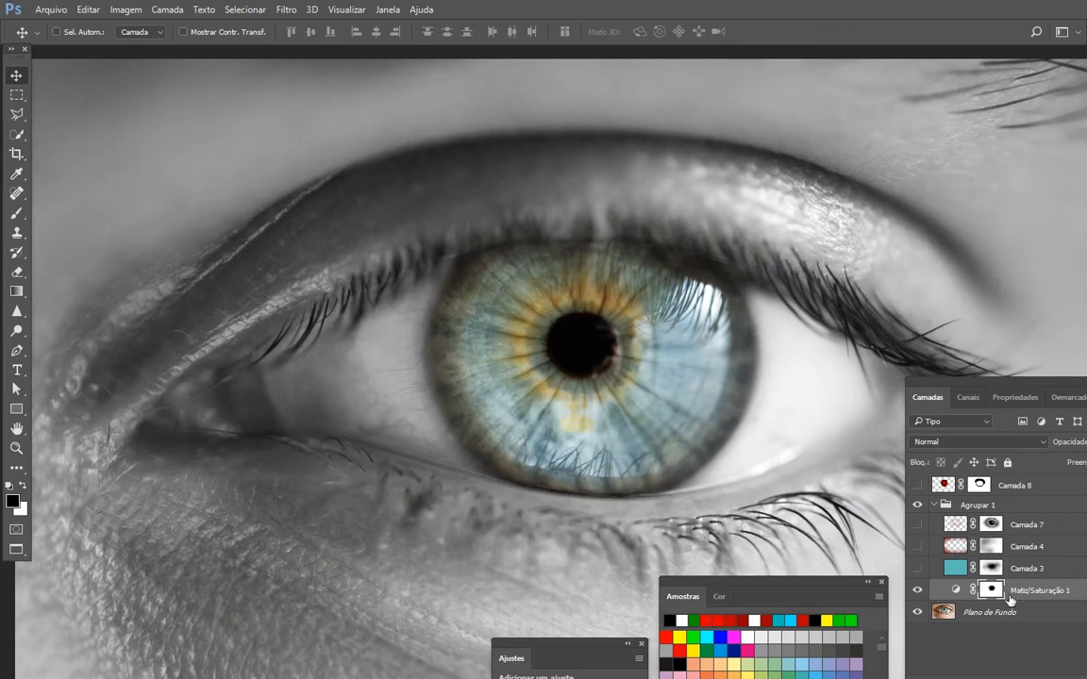
- Show Camada 3, 8, 4 and 7 again one by one, examining the tint each adds to the eye
{"action": "left_click", "coordinate": [916, 569]}
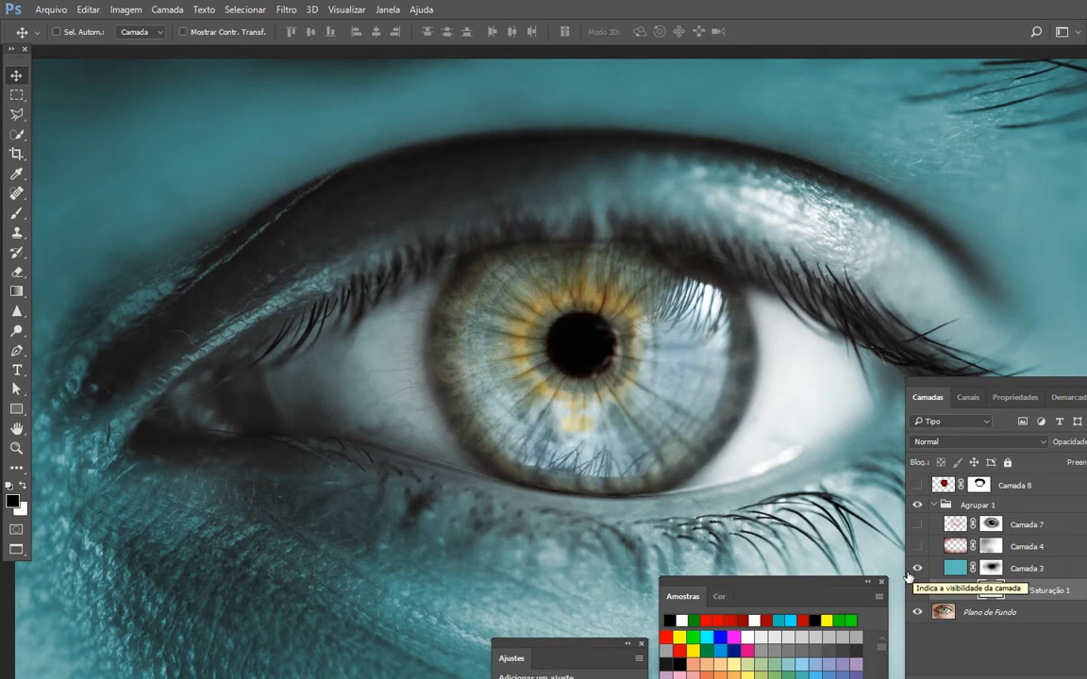
{"action": "left_click", "coordinate": [917, 485]}
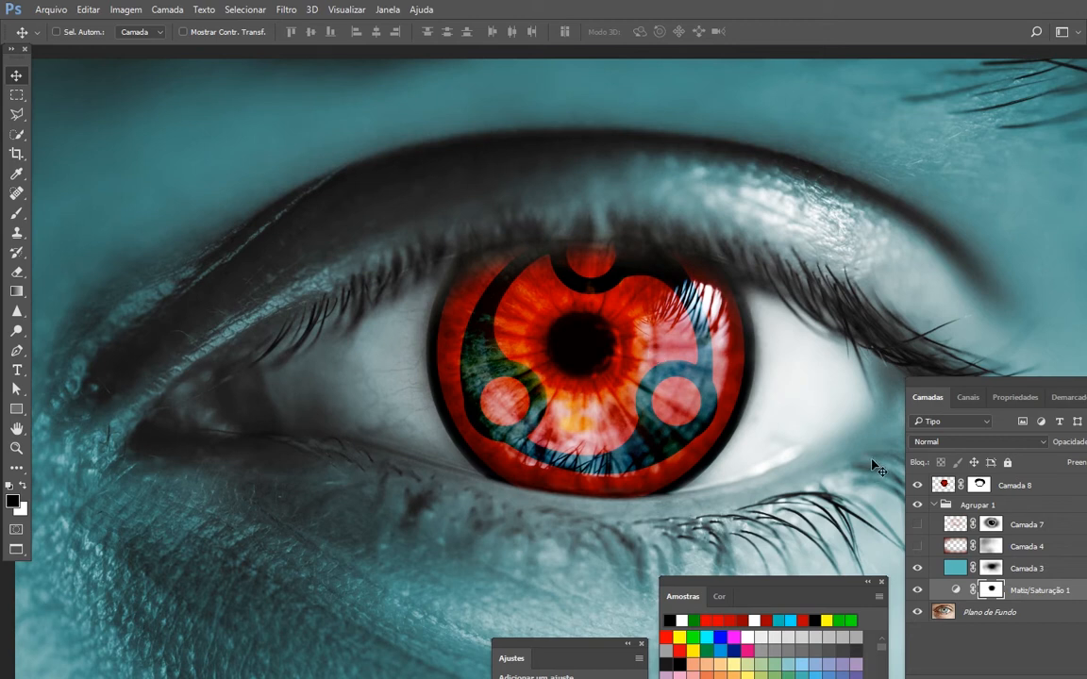
{"action": "left_click", "coordinate": [915, 549]}
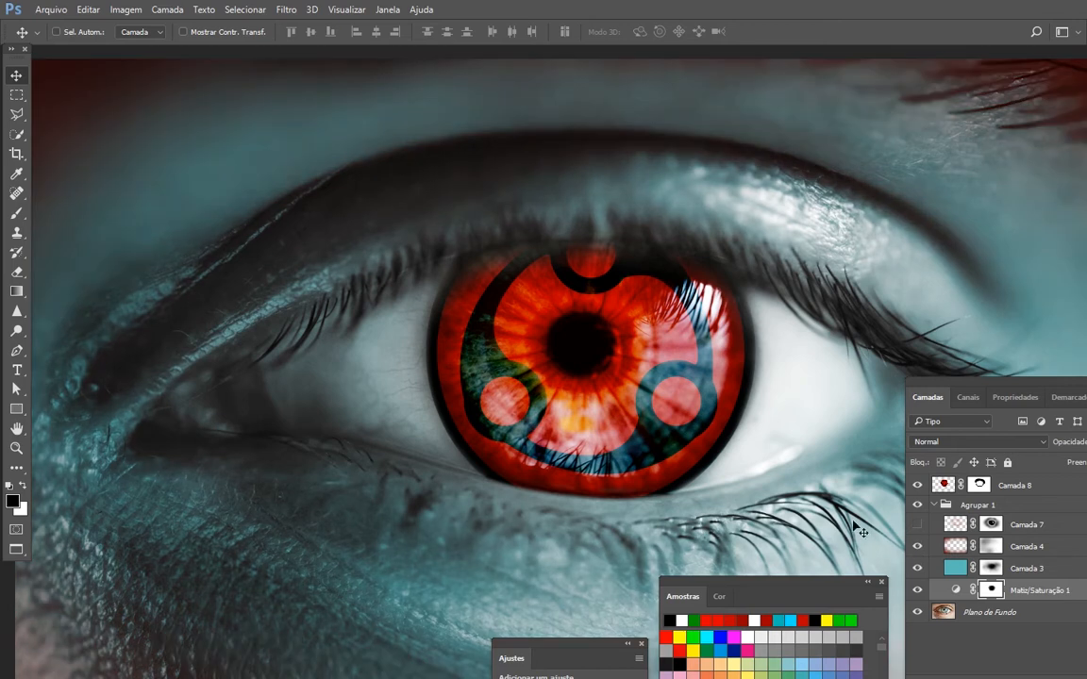
{"action": "left_click", "coordinate": [1044, 547]}
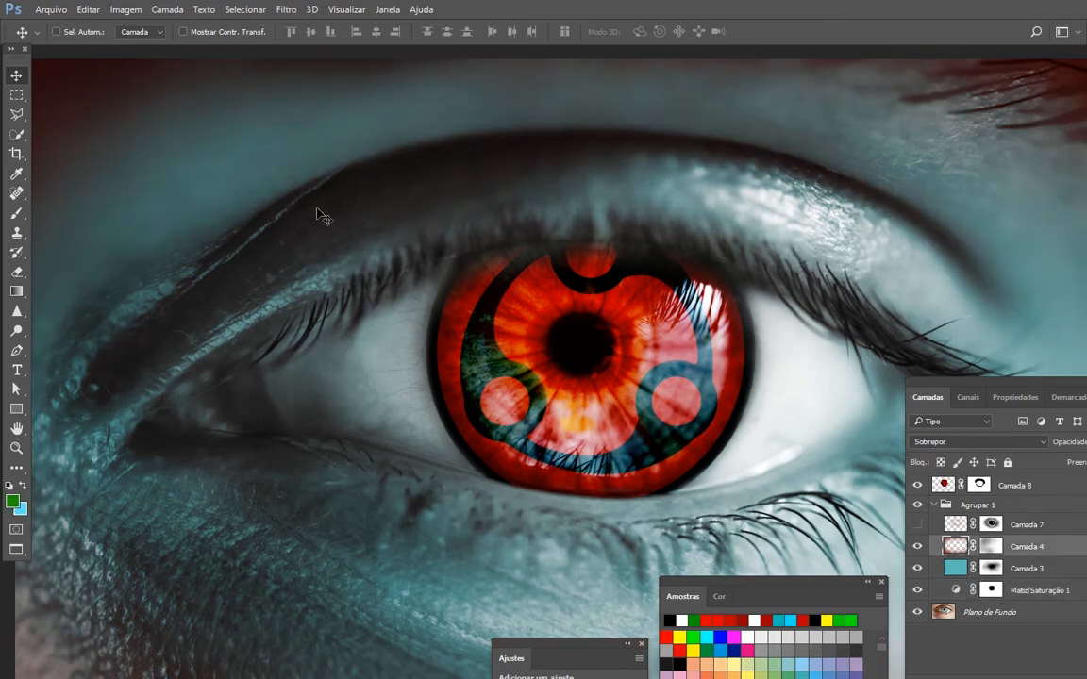
{"action": "left_click_drag", "start_coordinate": [331, 434], "coordinate": [358, 424]}
{"action": "left_click", "coordinate": [917, 547]}
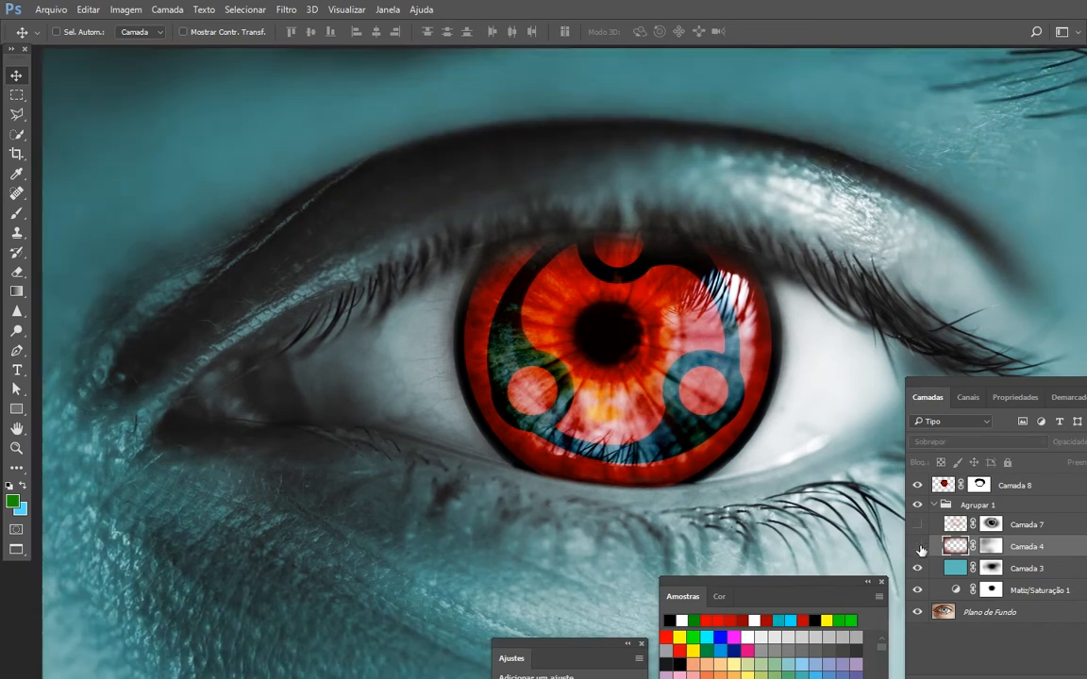
{"action": "left_click", "coordinate": [917, 547]}
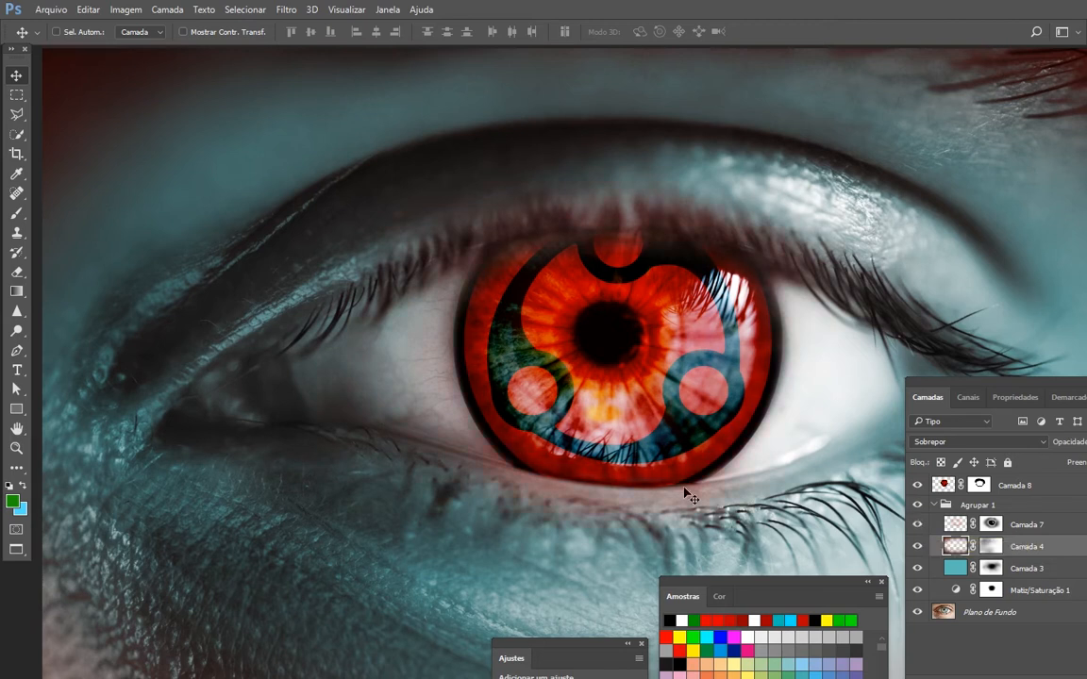
{"action": "left_click", "coordinate": [918, 524]}
{"action": "left_click", "coordinate": [919, 525]}
- Collapse and hide the Agrupar 1 group, and select the Plano de Fundo layer
{"action": "key", "text": "ctrl+minus"}
{"action": "left_click_drag", "start_coordinate": [694, 349], "coordinate": [579, 312]}
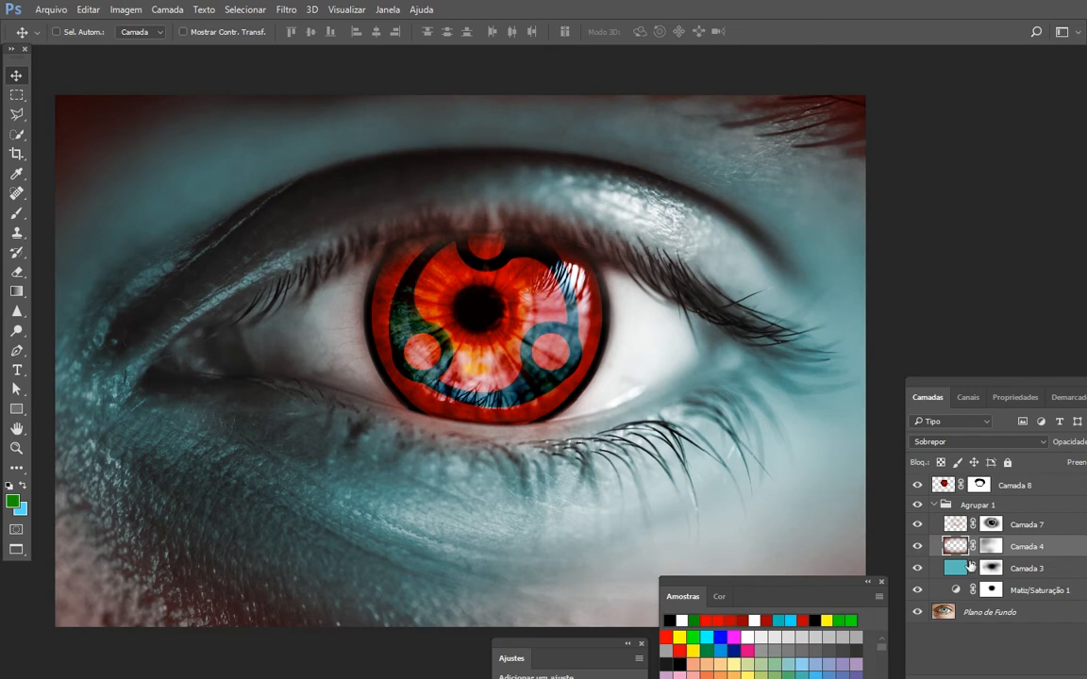
{"action": "left_click", "coordinate": [934, 505]}
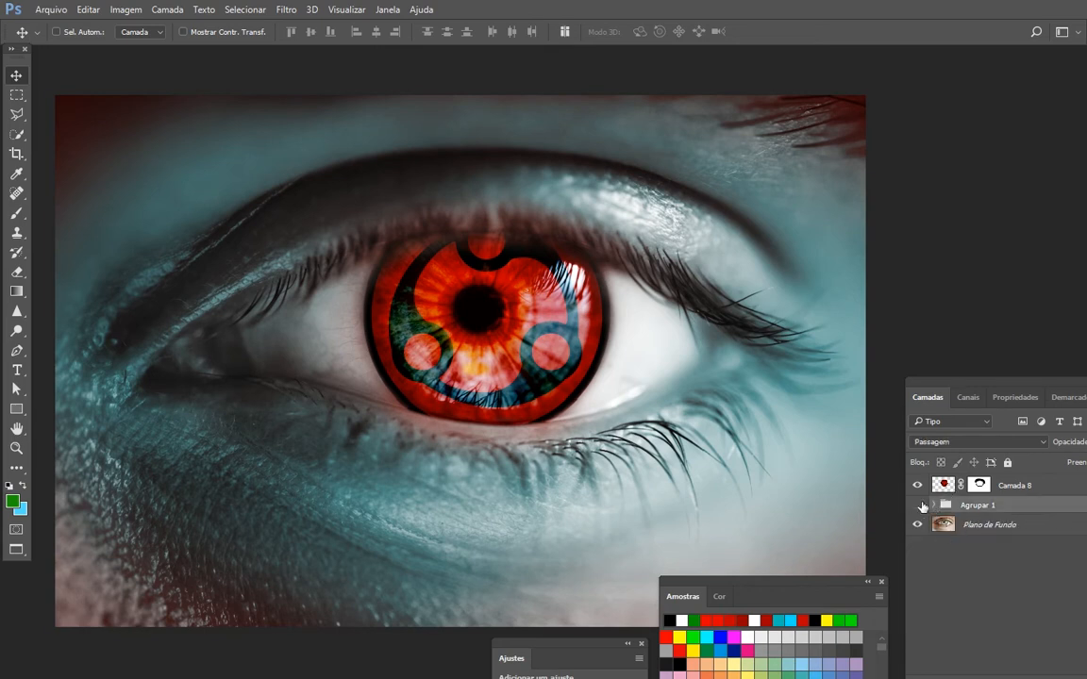
{"action": "left_click", "coordinate": [918, 505]}
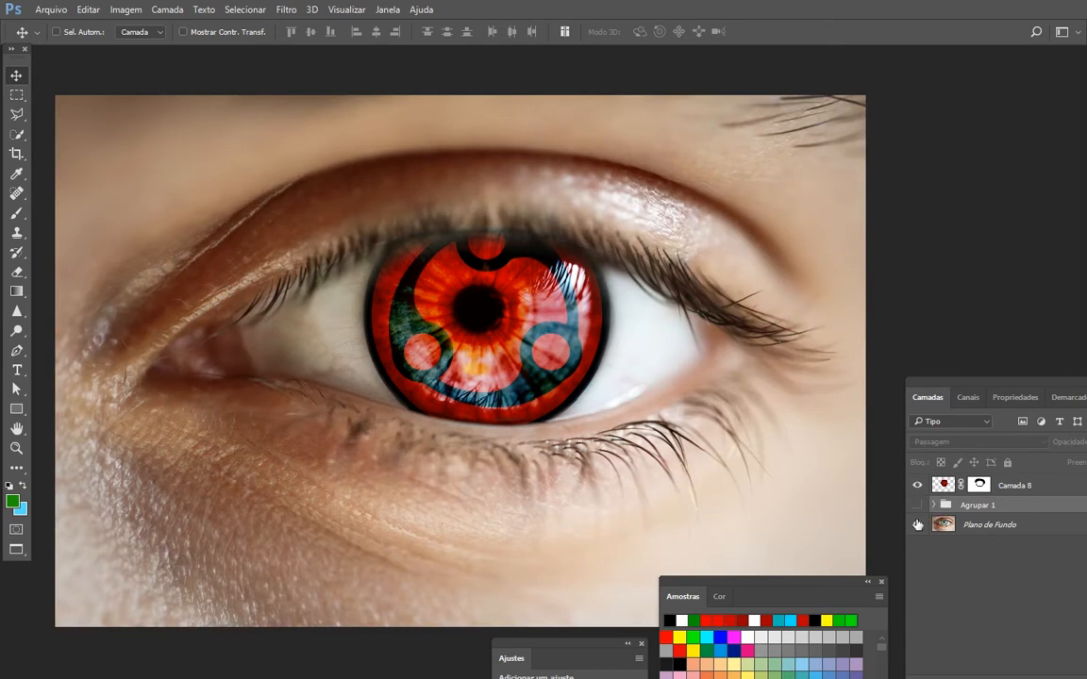
{"action": "left_click", "coordinate": [985, 538]}
{"action": "left_click_drag", "start_coordinate": [994, 387], "coordinate": [947, 156]}
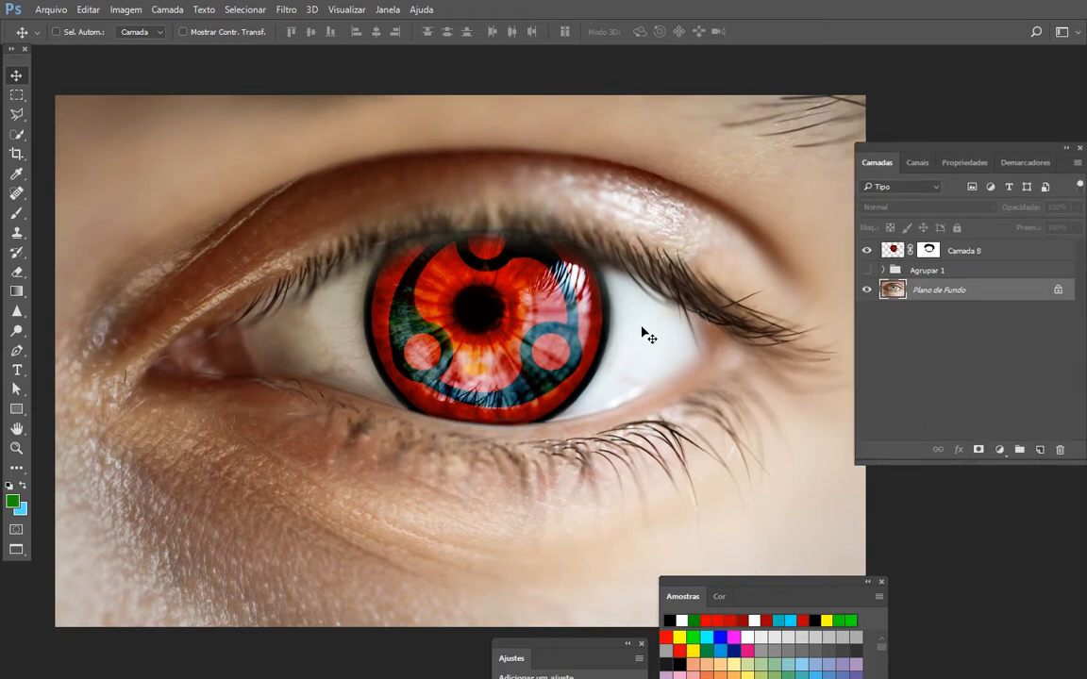
- Add a Matiz/Saturação adjustment layer above Plano de Fundo with saturation set to -100
{"action": "left_click", "coordinate": [1000, 450]}
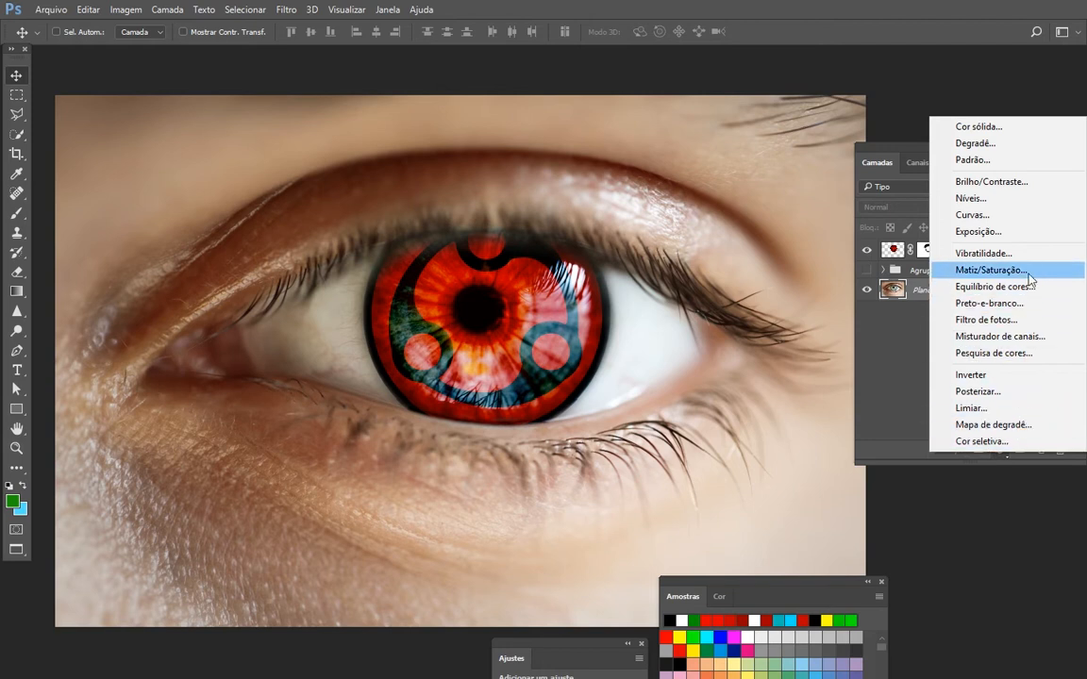
{"action": "left_click", "coordinate": [991, 270]}
{"action": "left_click_drag", "start_coordinate": [963, 293], "coordinate": [808, 292]}
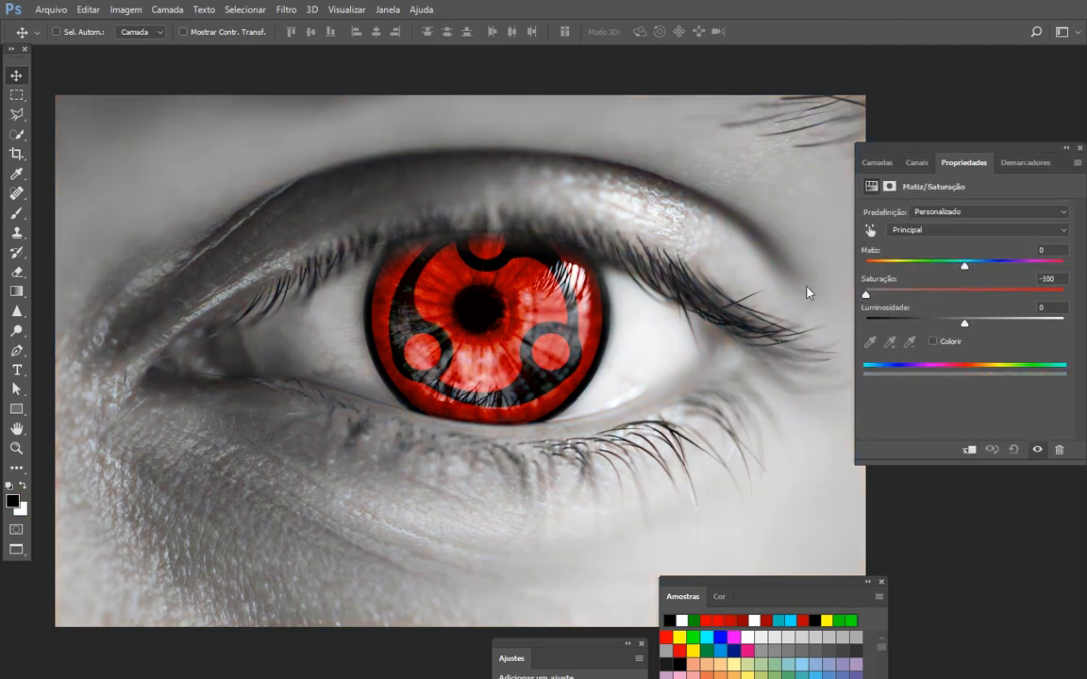
{"action": "left_click", "coordinate": [876, 164]}
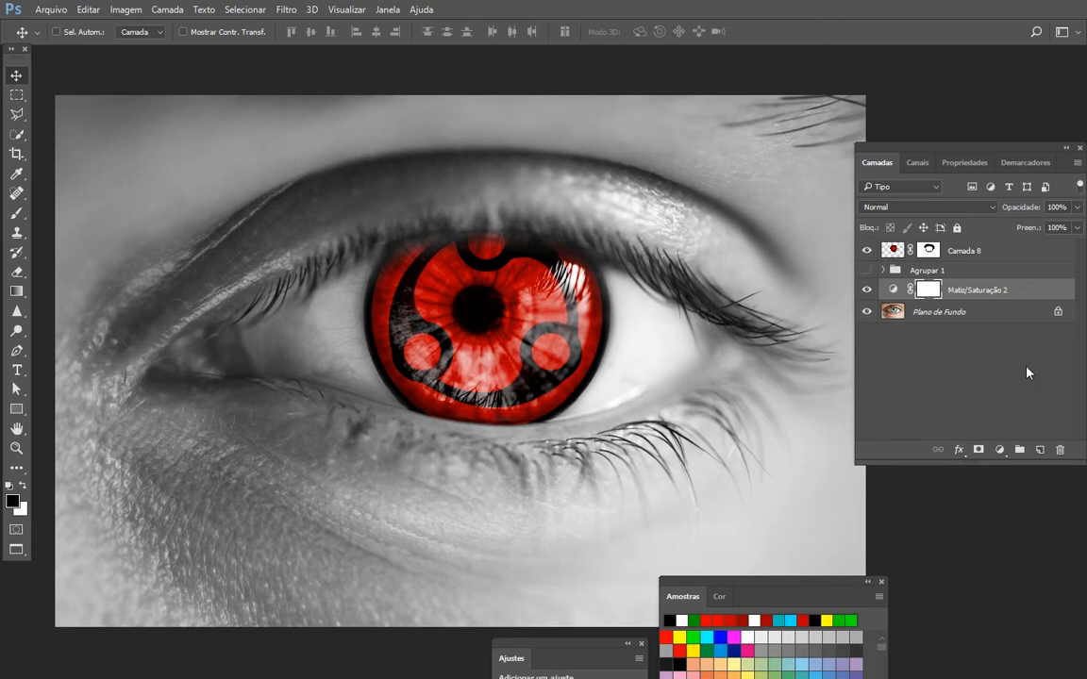
- Fill a new layer above the Matiz/Saturação adjustment with medium blue, and hide Camada 8
{"action": "left_click", "coordinate": [1041, 453]}
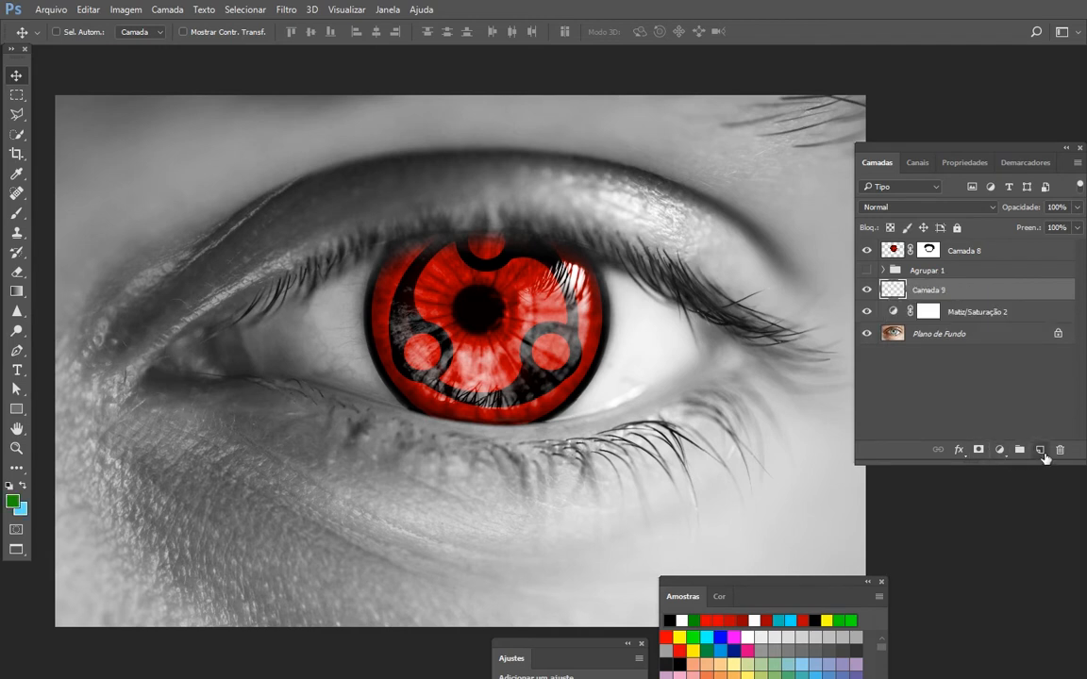
{"action": "left_click", "coordinate": [726, 649]}
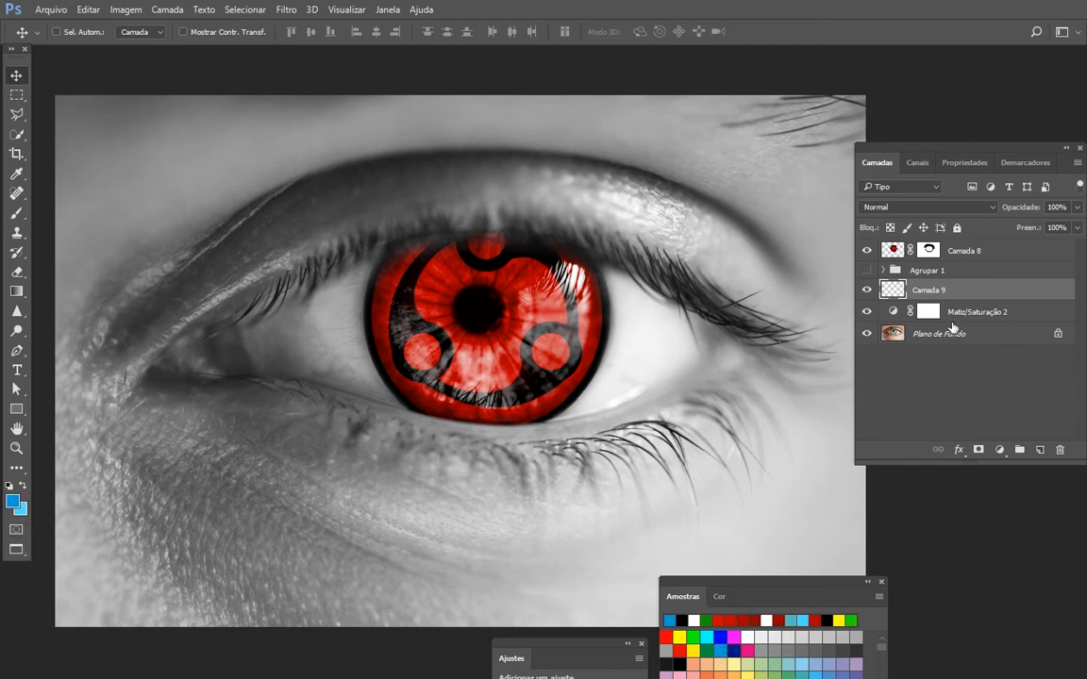
{"action": "key", "text": "alt+BackSpace"}
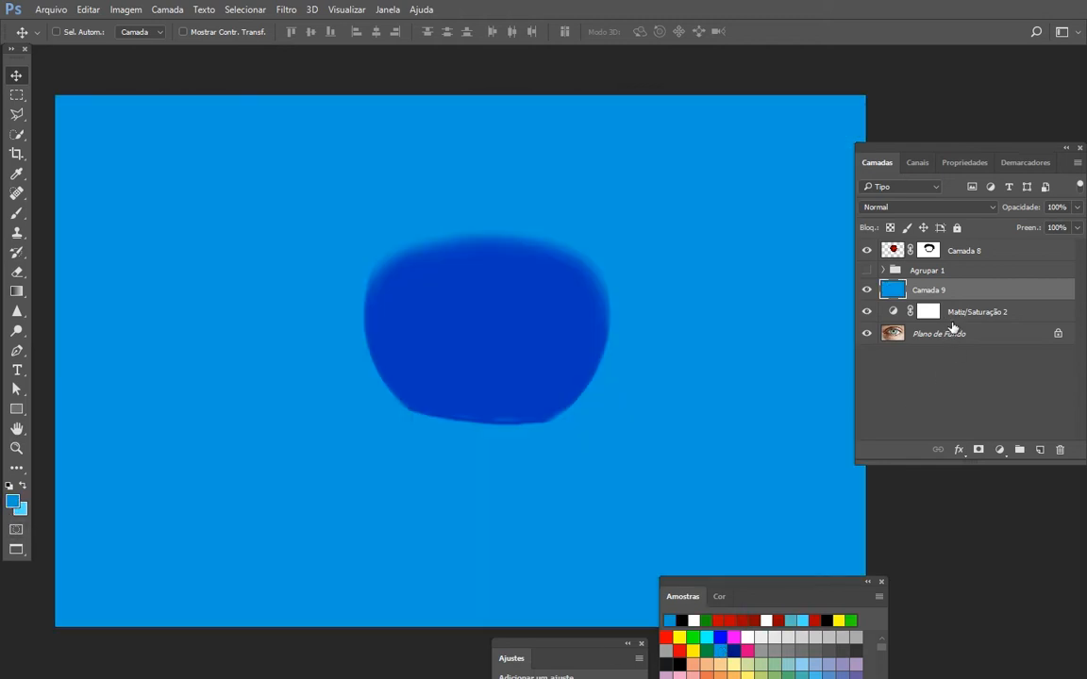
{"action": "left_click", "coordinate": [868, 253]}
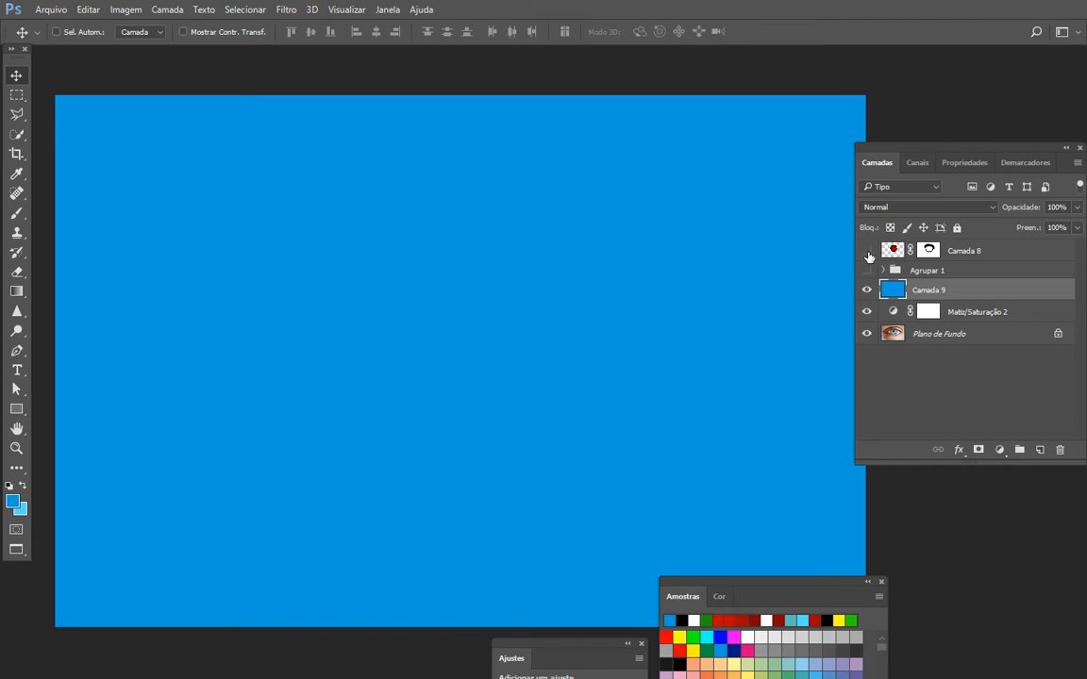
- Set Camada 9's blend mode to Cor and refill the layer with the light blue background colour
{"action": "left_click", "coordinate": [917, 208]}
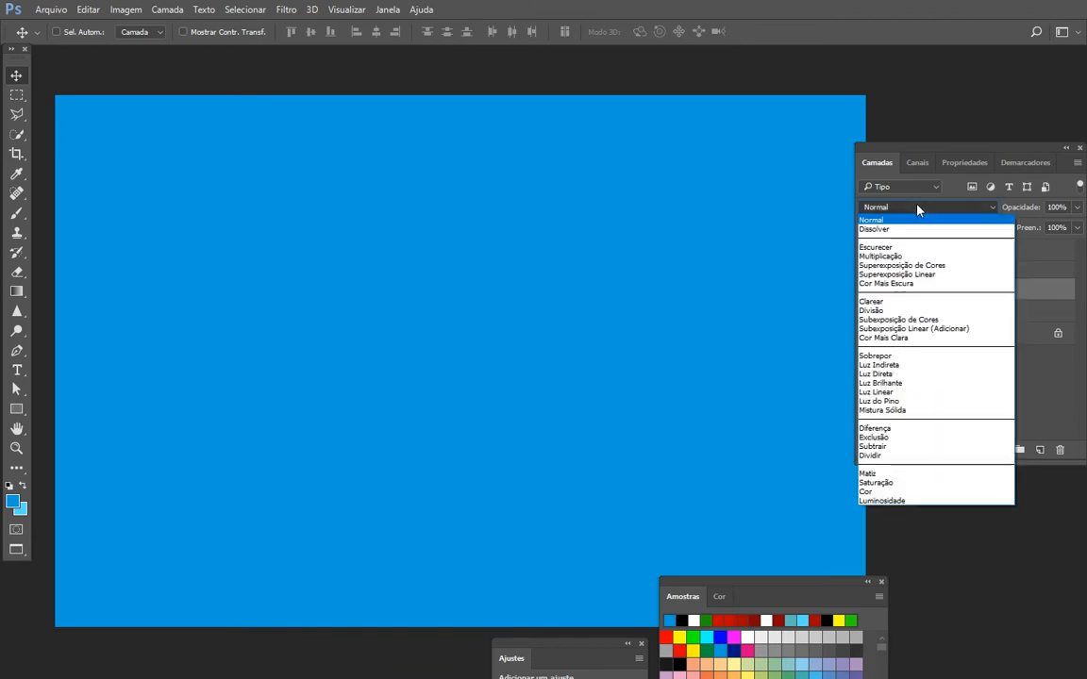
{"action": "left_click", "coordinate": [899, 491]}
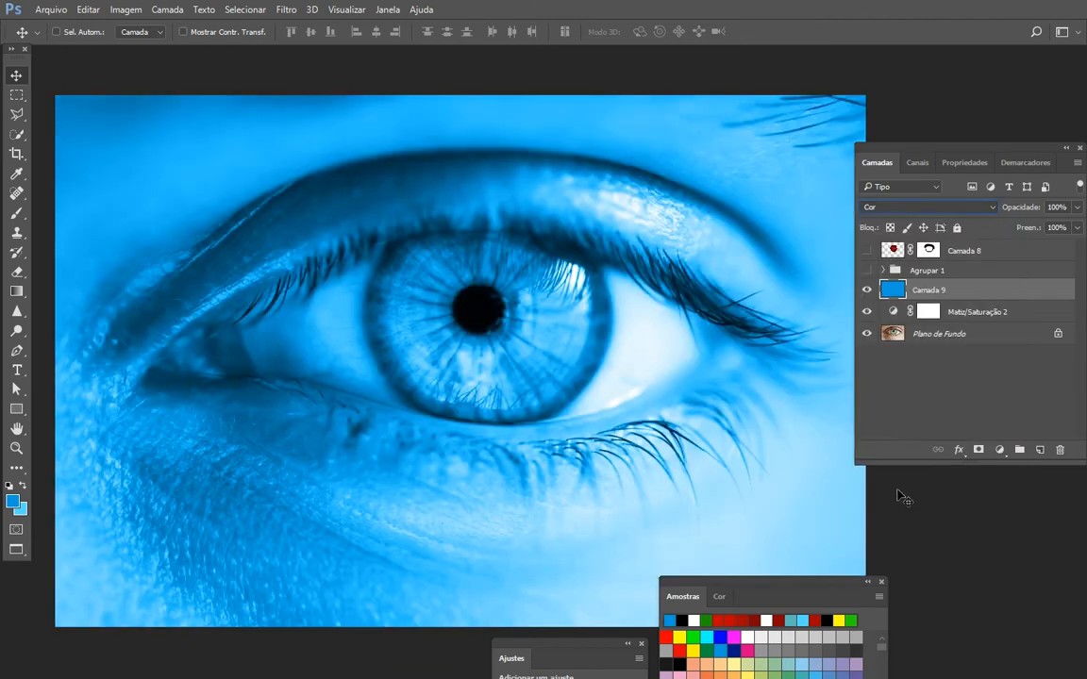
{"action": "left_click", "coordinate": [22, 487]}
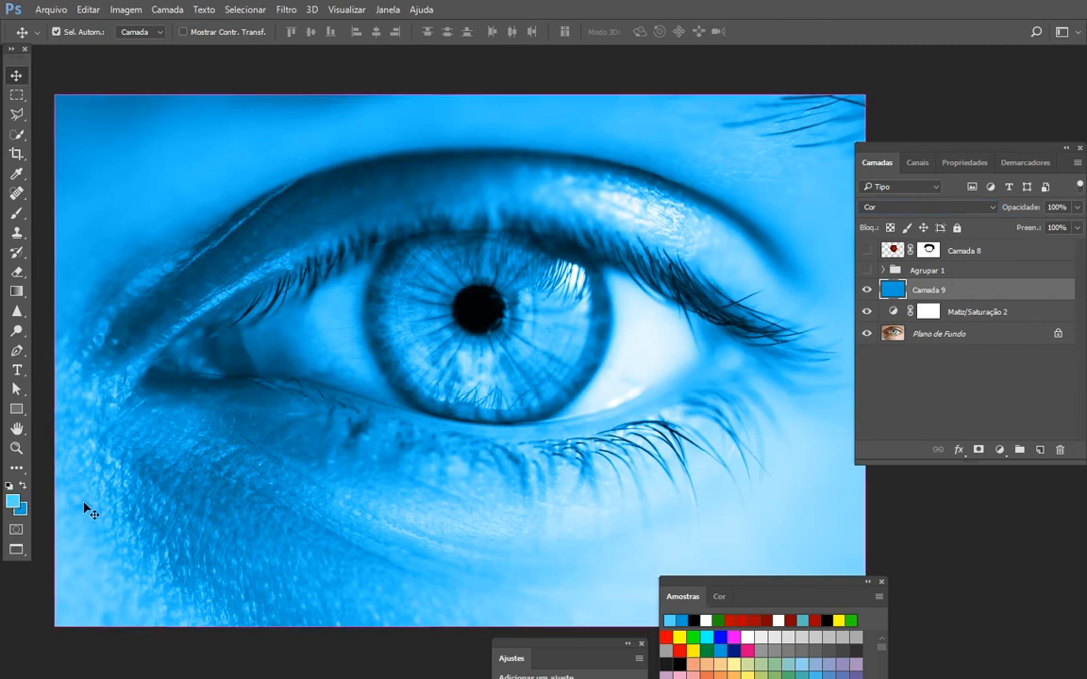
{"action": "key", "text": "alt+BackSpace"}
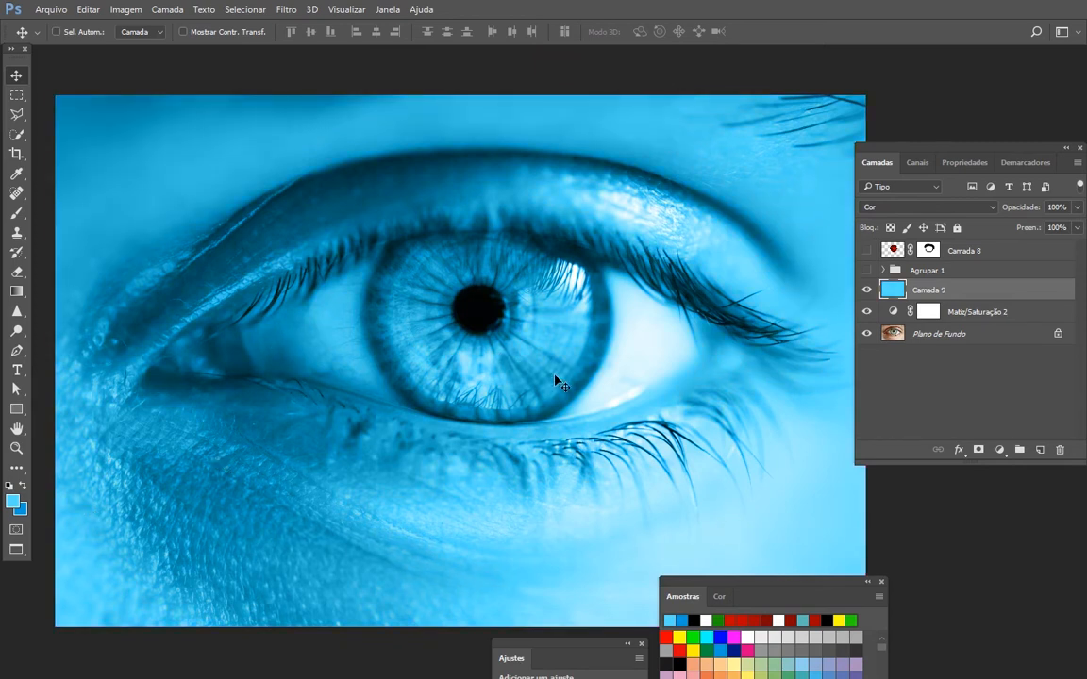
- Compare the Camada 9 tint with the expanded Agrupar 1 version, and view Camada 8 over the new tint
{"action": "left_click", "coordinate": [866, 289]}
{"action": "left_click", "coordinate": [866, 312]}
{"action": "left_click", "coordinate": [866, 271]}
{"action": "left_click", "coordinate": [884, 270]}
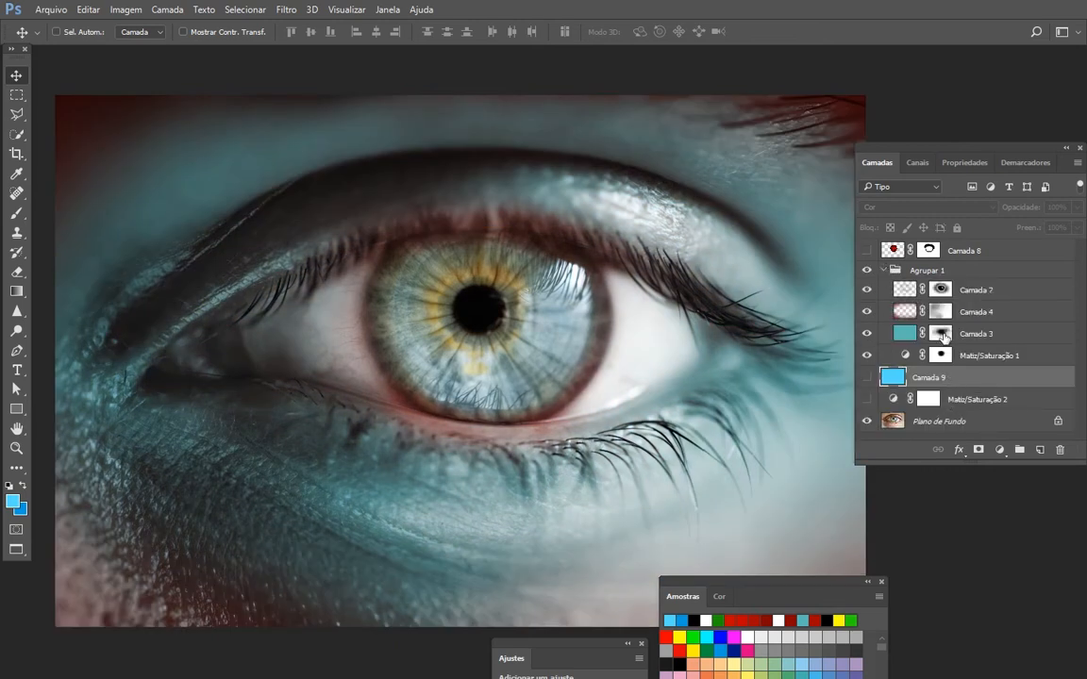
{"action": "left_click", "coordinate": [884, 271]}
{"action": "left_click", "coordinate": [868, 273]}
{"action": "left_click", "coordinate": [867, 289]}
{"action": "left_click", "coordinate": [867, 312]}
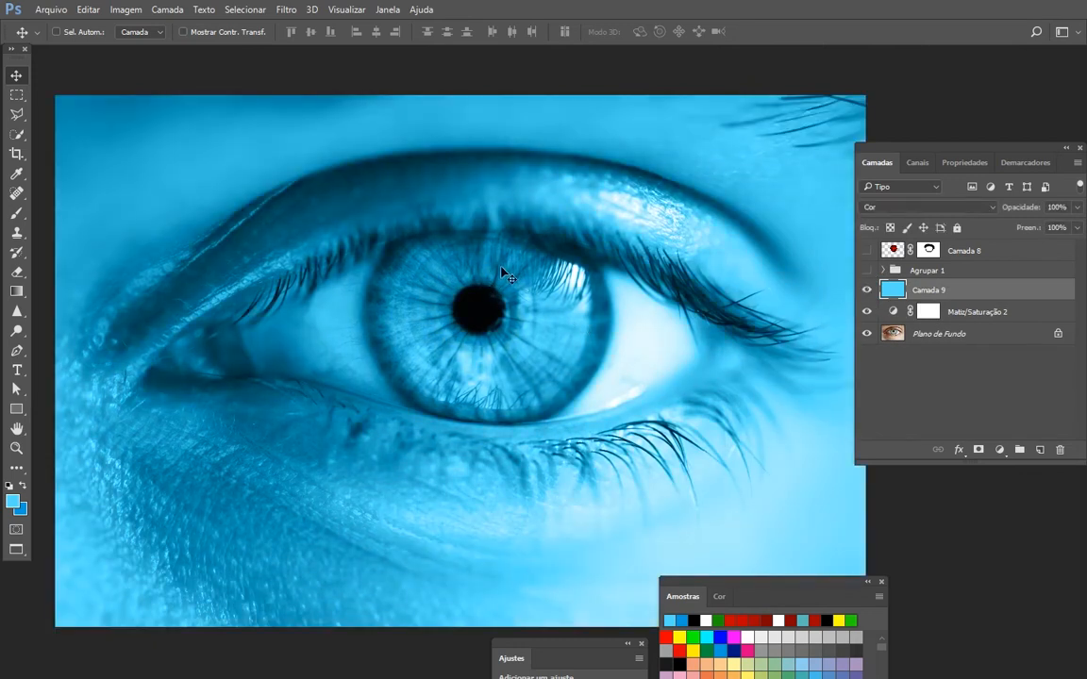
{"action": "left_click", "coordinate": [867, 251]}
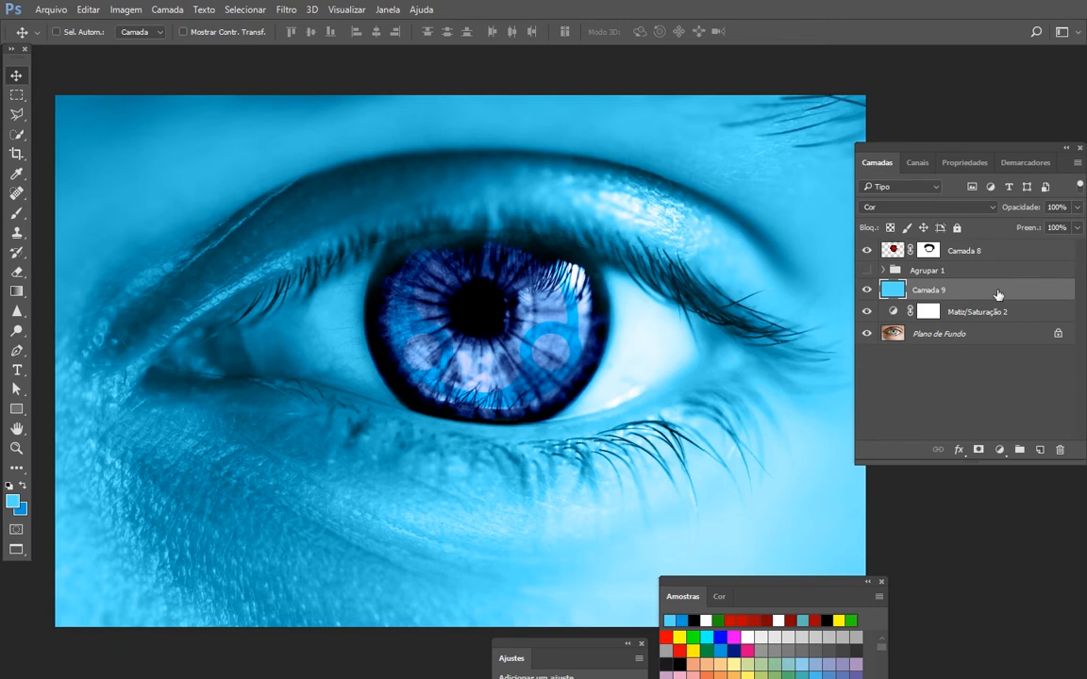
{"action": "left_click", "coordinate": [867, 251]}
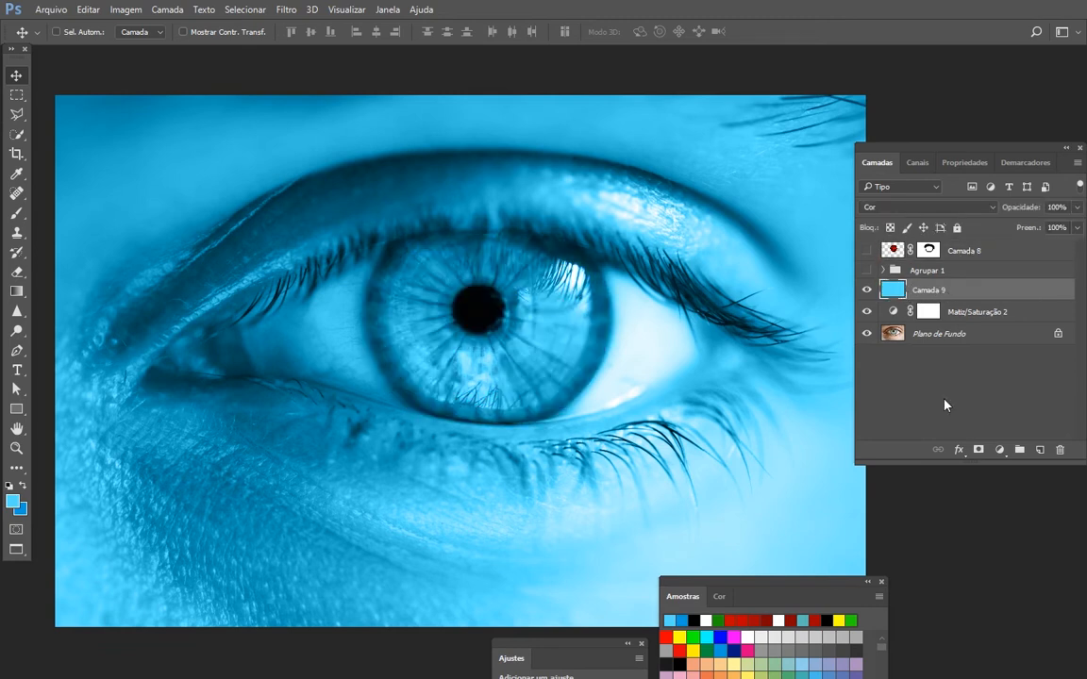
- Add a layer mask to Camada 9 and paint the iris out in black with a 700 px soft brush
{"action": "left_click", "coordinate": [978, 451]}
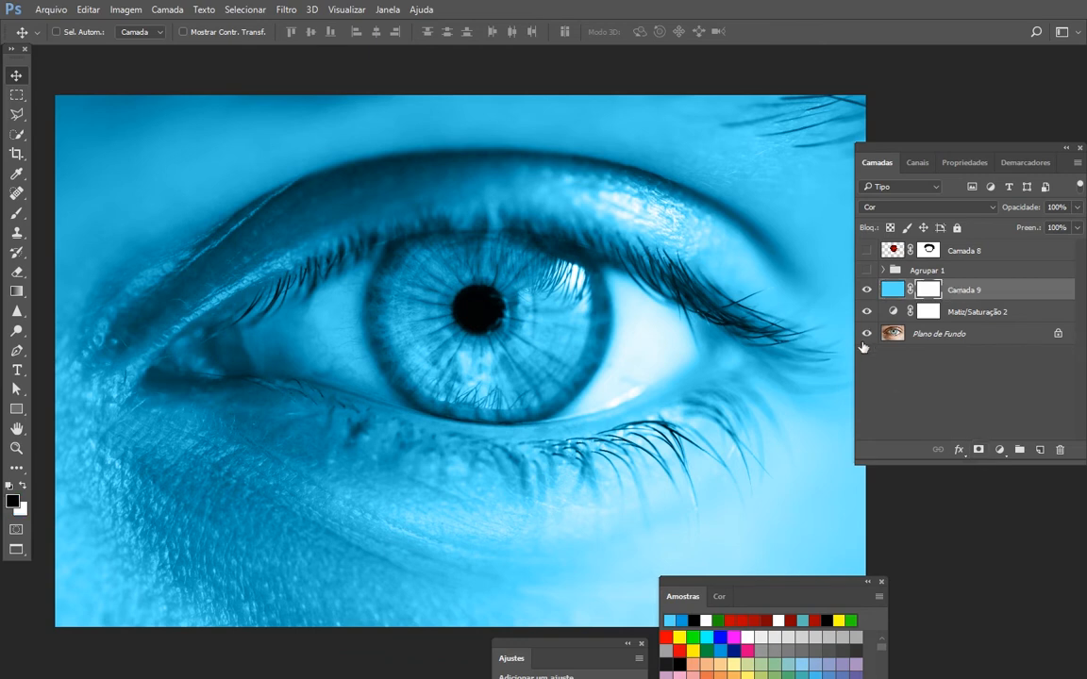
{"action": "key", "text": "b"}
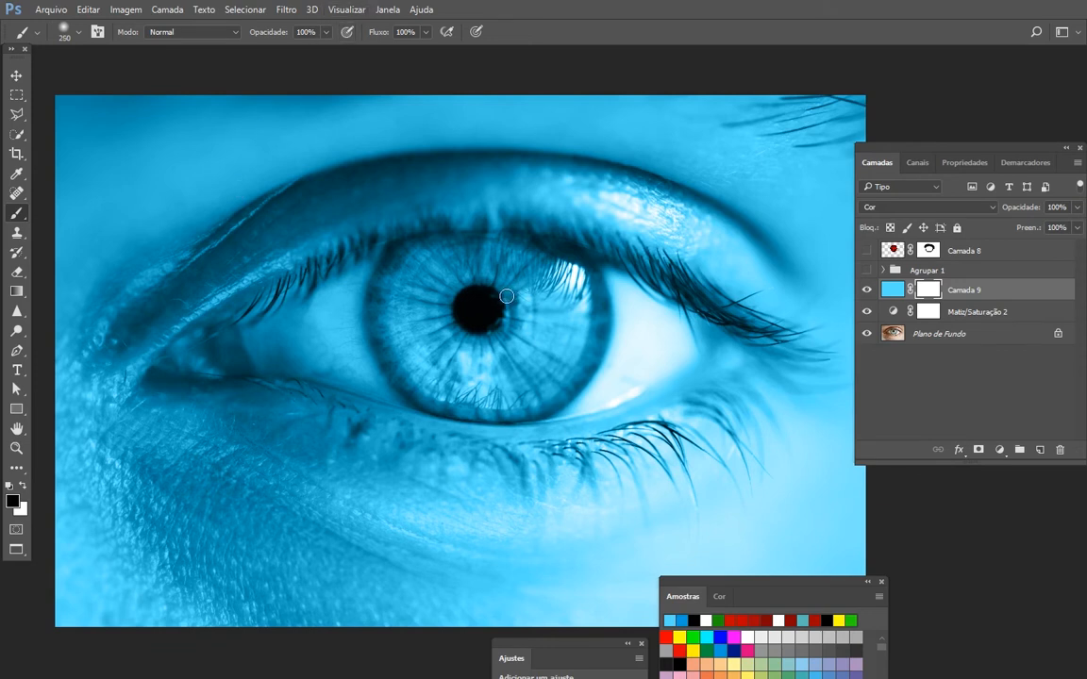
{"action": "key", "text": "bracketright"}
{"action": "key", "text": "bracketright"}
{"action": "key", "text": "bracketright"}
{"action": "key", "text": "bracketright"}
{"action": "key", "text": "bracketright"}
{"action": "key", "text": "bracketright"}
{"action": "key", "text": "bracketright"}
{"action": "key", "text": "bracketright"}
{"action": "mouse_move", "coordinate": [468, 294]}
{"action": "left_mouse_down"}
{"action": "mouse_move", "coordinate": [422, 293]}
{"action": "mouse_move", "coordinate": [413, 272]}
{"action": "mouse_move", "coordinate": [398, 301]}
{"action": "mouse_move", "coordinate": [422, 376]}
{"action": "mouse_move", "coordinate": [463, 393]}
{"action": "mouse_move", "coordinate": [555, 379]}
{"action": "mouse_move", "coordinate": [585, 333]}
{"action": "mouse_move", "coordinate": [575, 281]}
{"action": "mouse_move", "coordinate": [498, 256]}
{"action": "mouse_move", "coordinate": [450, 294]}
{"action": "mouse_move", "coordinate": [465, 339]}
{"action": "mouse_move", "coordinate": [497, 351]}
{"action": "mouse_move", "coordinate": [441, 353]}
{"action": "mouse_move", "coordinate": [451, 295]}
{"action": "mouse_move", "coordinate": [430, 268]}
{"action": "mouse_move", "coordinate": [398, 293]}
{"action": "mouse_move", "coordinate": [438, 372]}
{"action": "mouse_move", "coordinate": [495, 392]}
{"action": "mouse_move", "coordinate": [534, 343]}
{"action": "mouse_move", "coordinate": [526, 288]}
{"action": "mouse_move", "coordinate": [490, 285]}
{"action": "mouse_move", "coordinate": [554, 309]}
{"action": "left_mouse_up"}
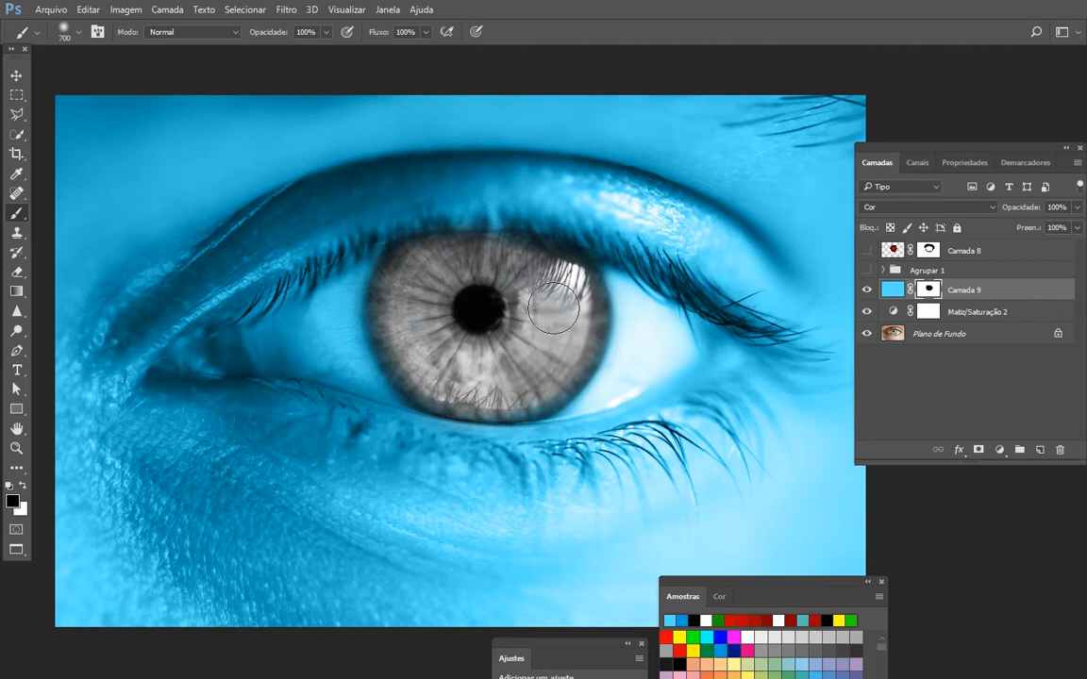
- Check Camada 8 over the masked iris, and display the expanded Agrupar 1 instead of Camada 9 and Matiz/Saturação 2 as a colour reference
{"action": "left_click", "coordinate": [866, 250]}
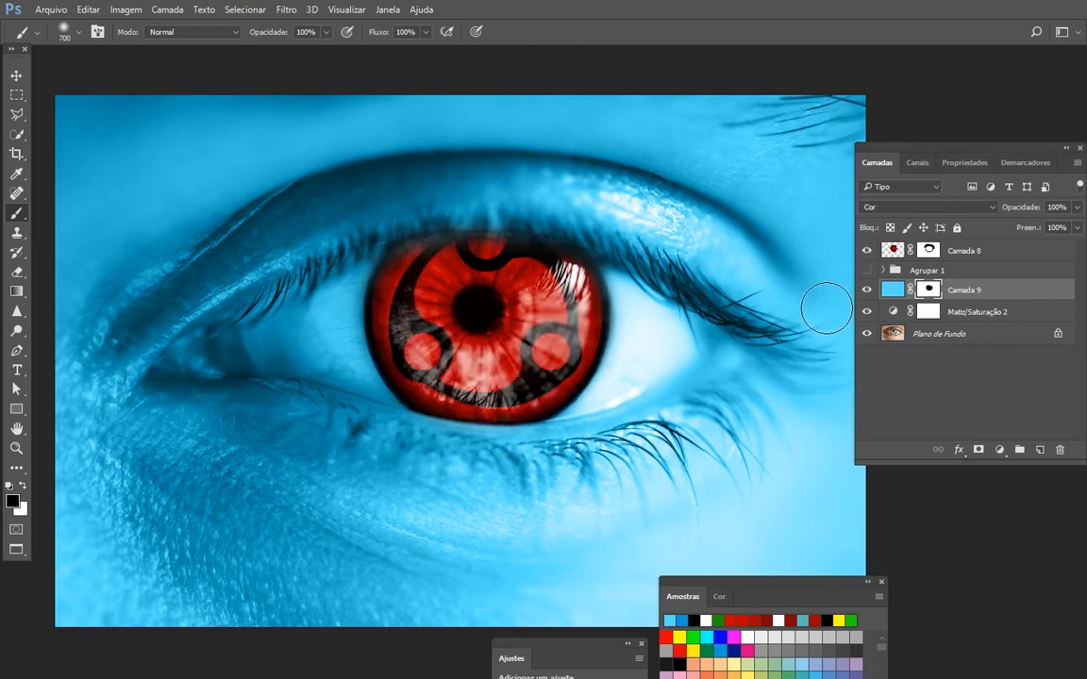
{"action": "left_click", "coordinate": [866, 250]}
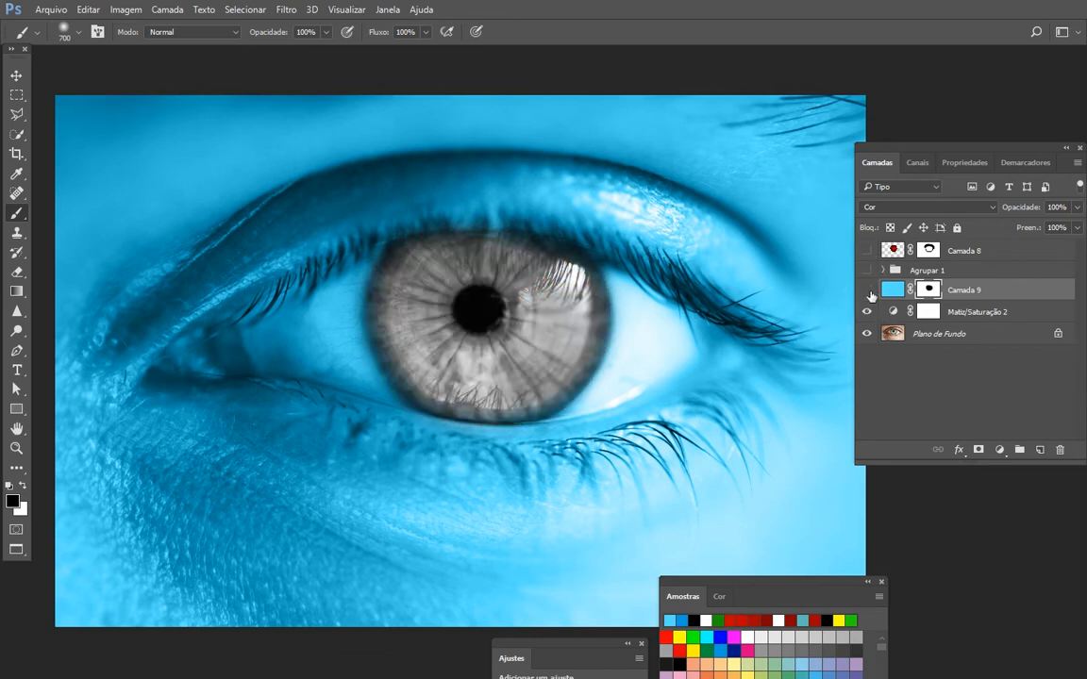
{"action": "left_click_drag", "start_coordinate": [870, 293], "coordinate": [868, 310]}
{"action": "left_click", "coordinate": [867, 272]}
{"action": "left_click", "coordinate": [881, 272]}
{"action": "left_click", "coordinate": [883, 272]}
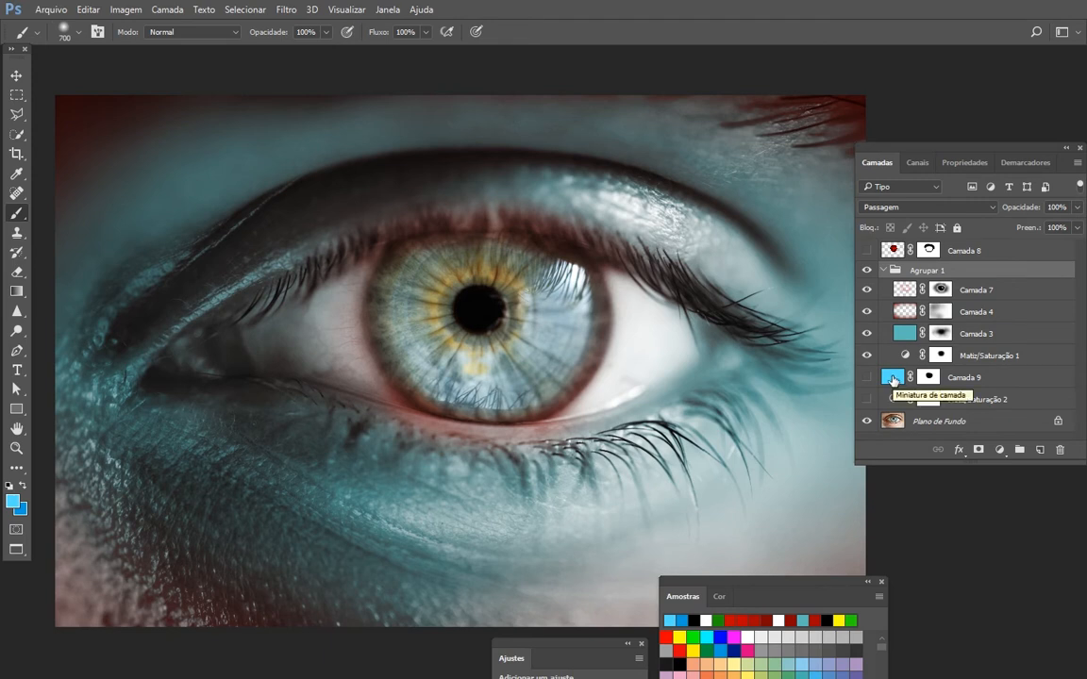
- Darken the foreground colour to a teal-blue of 78% brightness, matching Camada 3 more closely, and refill Camada 9 with it
{"action": "left_click", "coordinate": [12, 500]}
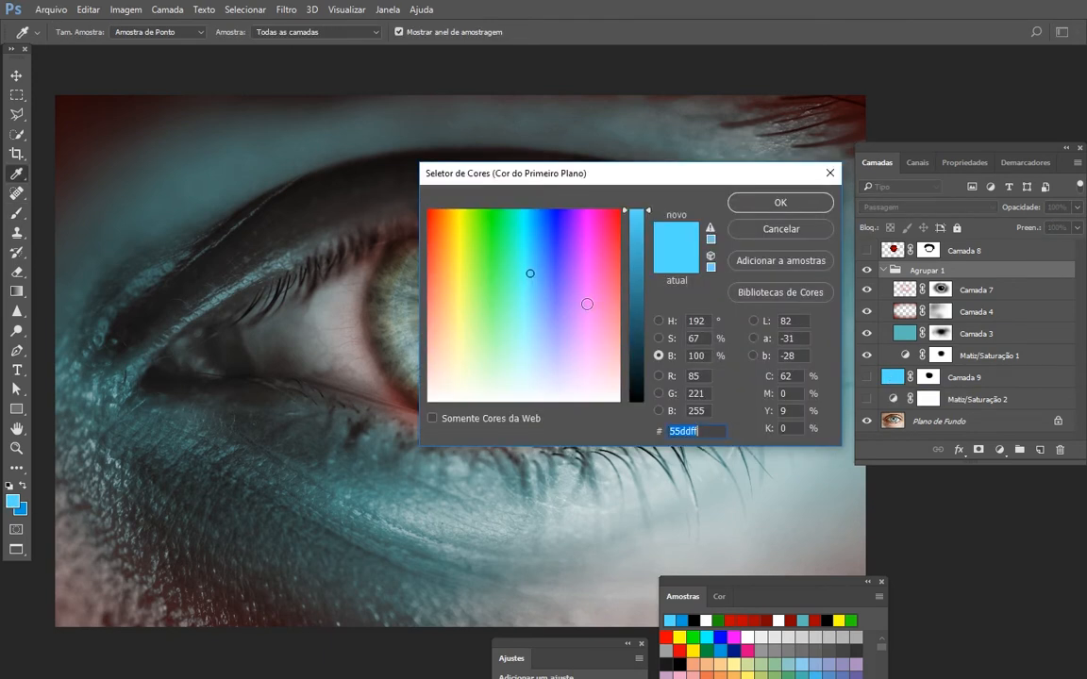
{"action": "left_click_drag", "start_coordinate": [649, 216], "coordinate": [648, 231]}
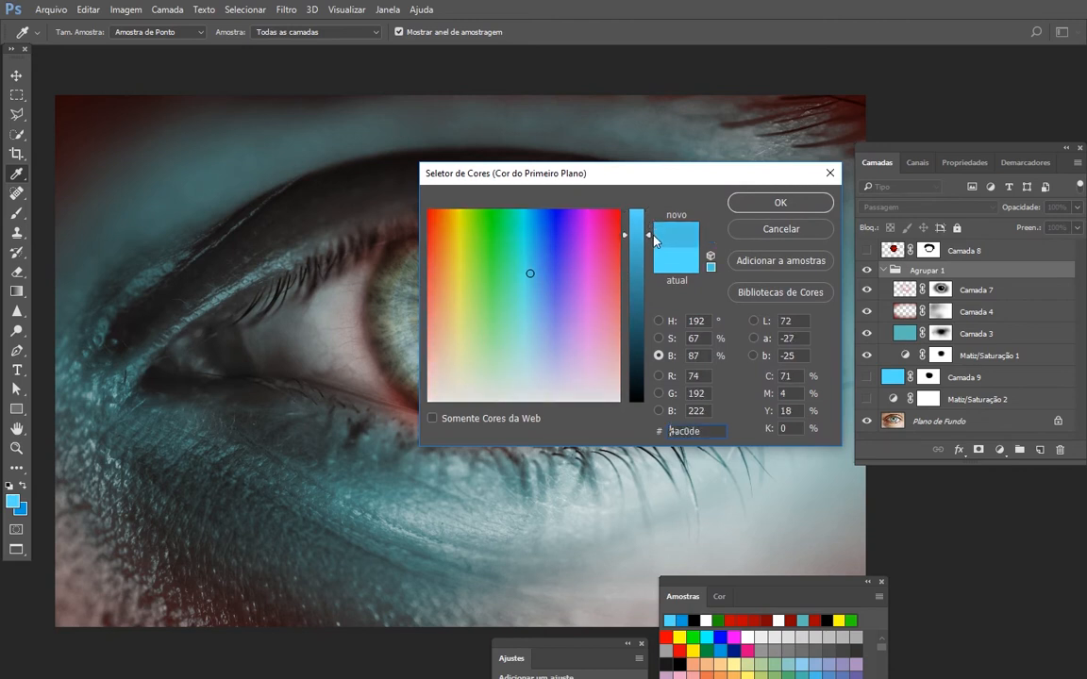
{"action": "left_click_drag", "start_coordinate": [529, 274], "coordinate": [531, 282]}
{"action": "left_click_drag", "start_coordinate": [638, 240], "coordinate": [649, 244]}
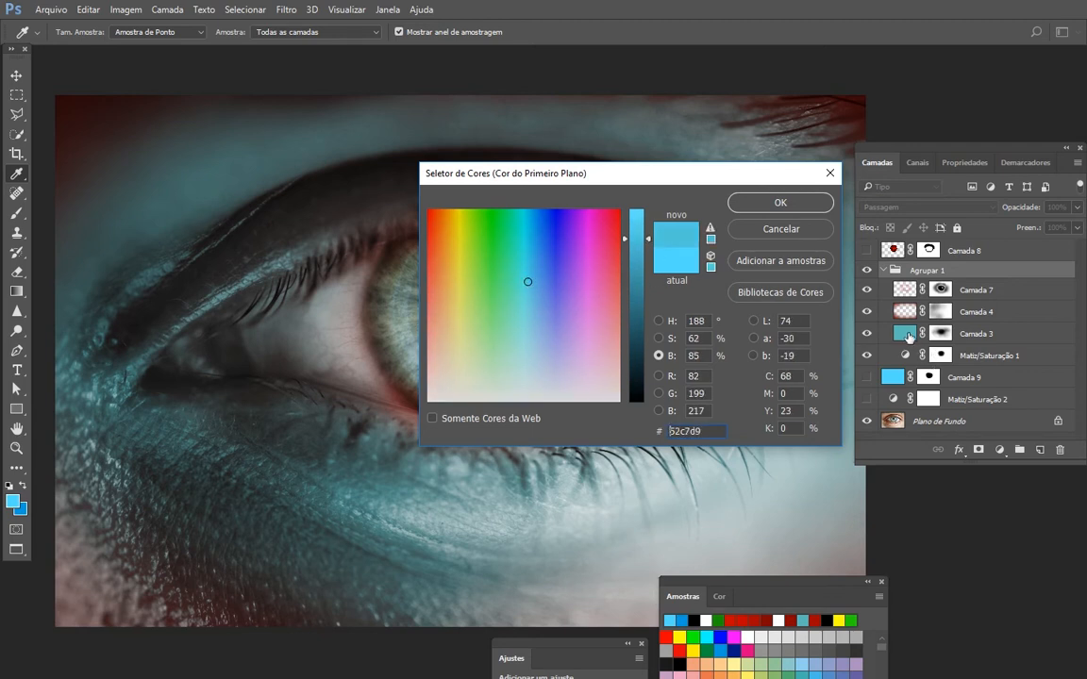
{"action": "left_click", "coordinate": [781, 203]}
{"action": "left_click", "coordinate": [1023, 378]}
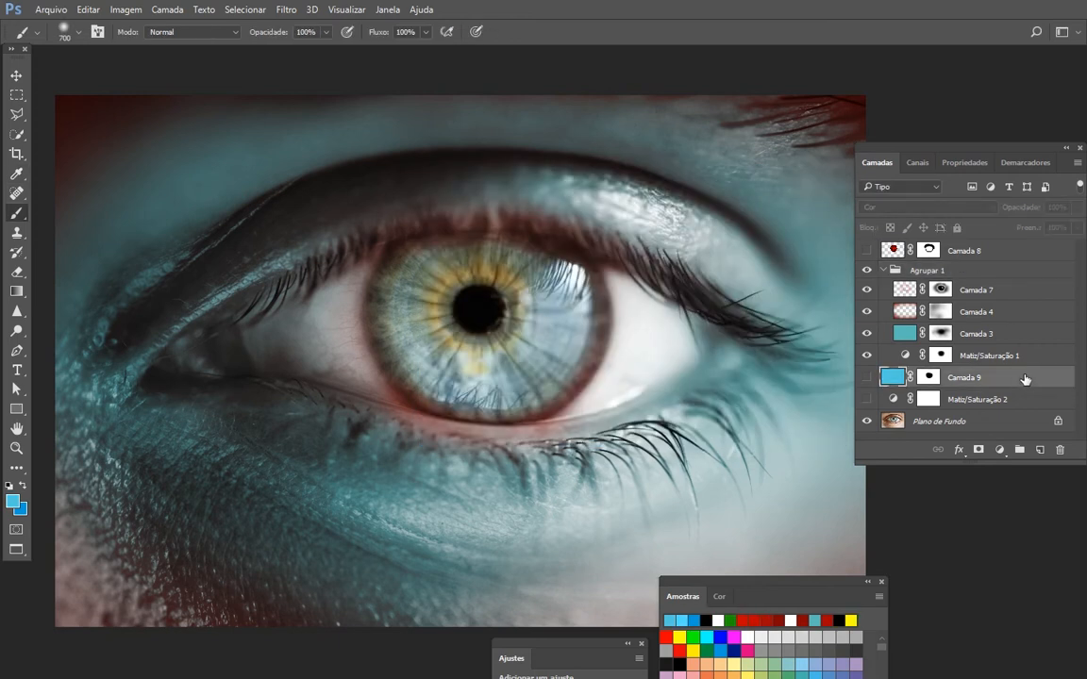
{"action": "left_click", "coordinate": [13, 504]}
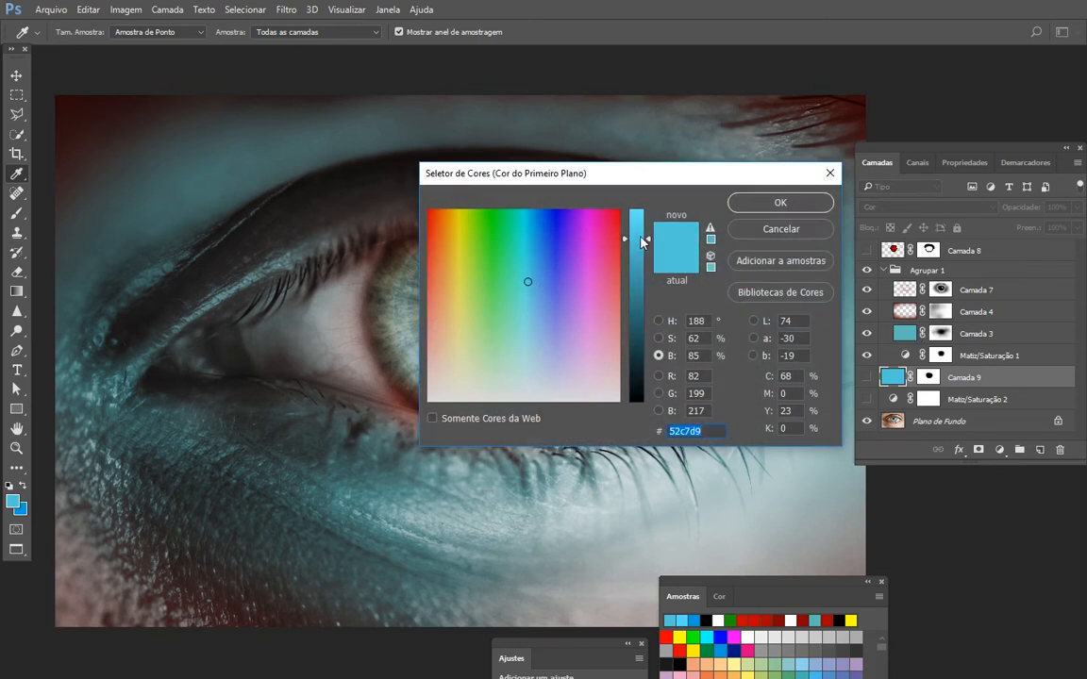
{"action": "left_click_drag", "start_coordinate": [641, 242], "coordinate": [641, 253]}
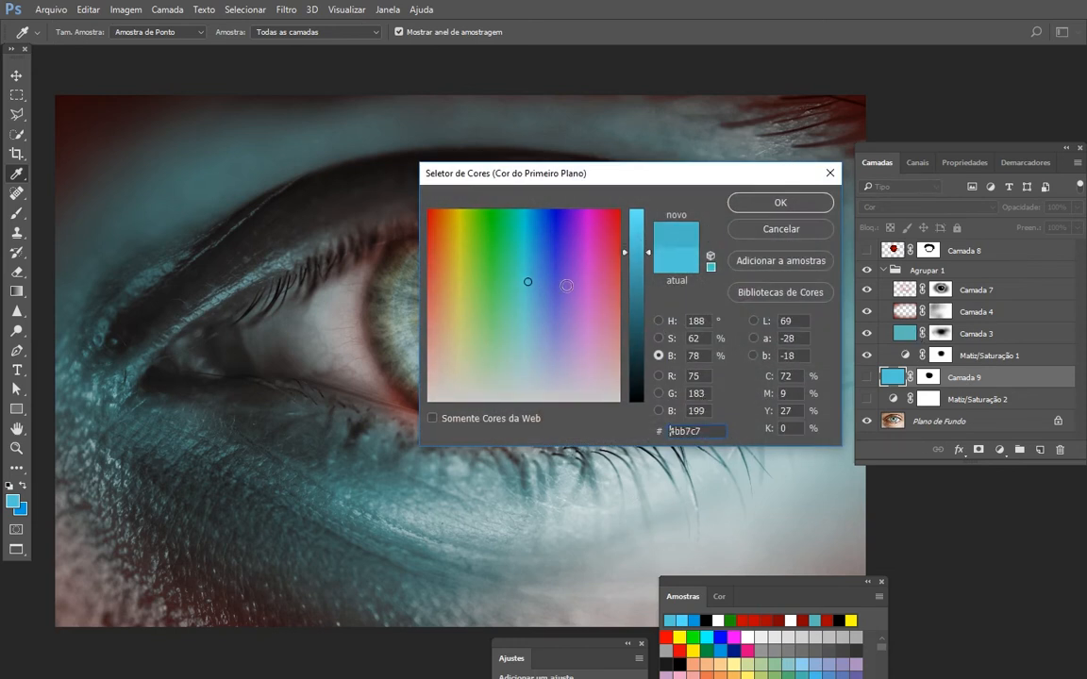
{"action": "left_click_drag", "start_coordinate": [528, 279], "coordinate": [525, 284]}
{"action": "left_click", "coordinate": [769, 203]}
{"action": "key", "text": "b"}
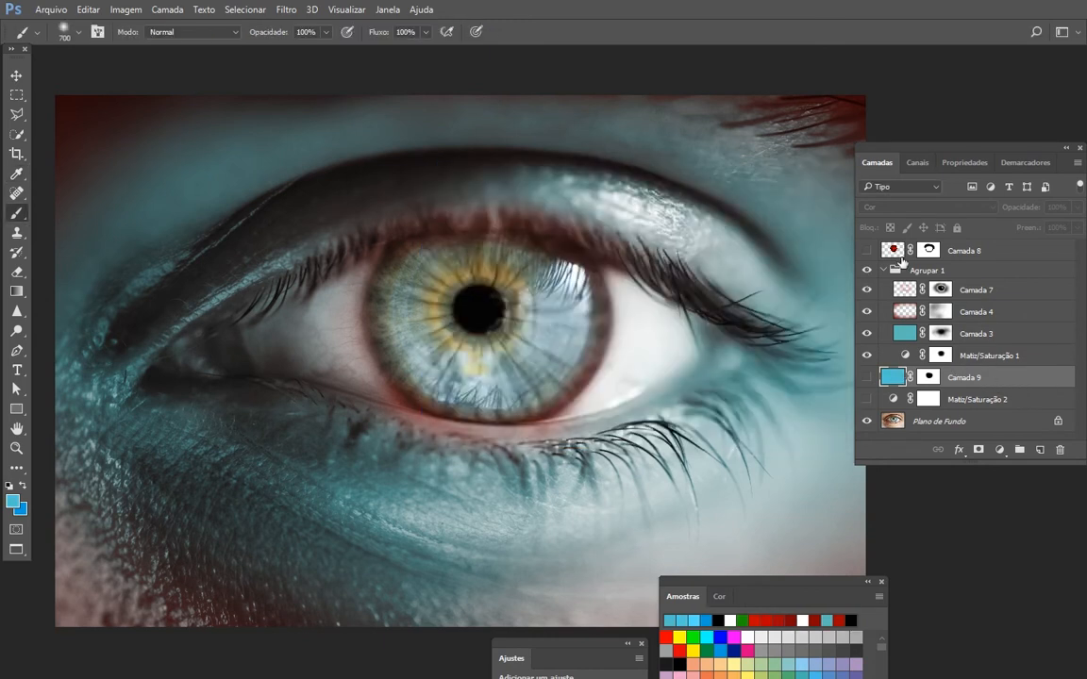
- Collapse and hide Agrupar 1, and show Camada 9, Matiz/Saturação 2 and Camada 8
{"action": "left_click", "coordinate": [884, 271]}
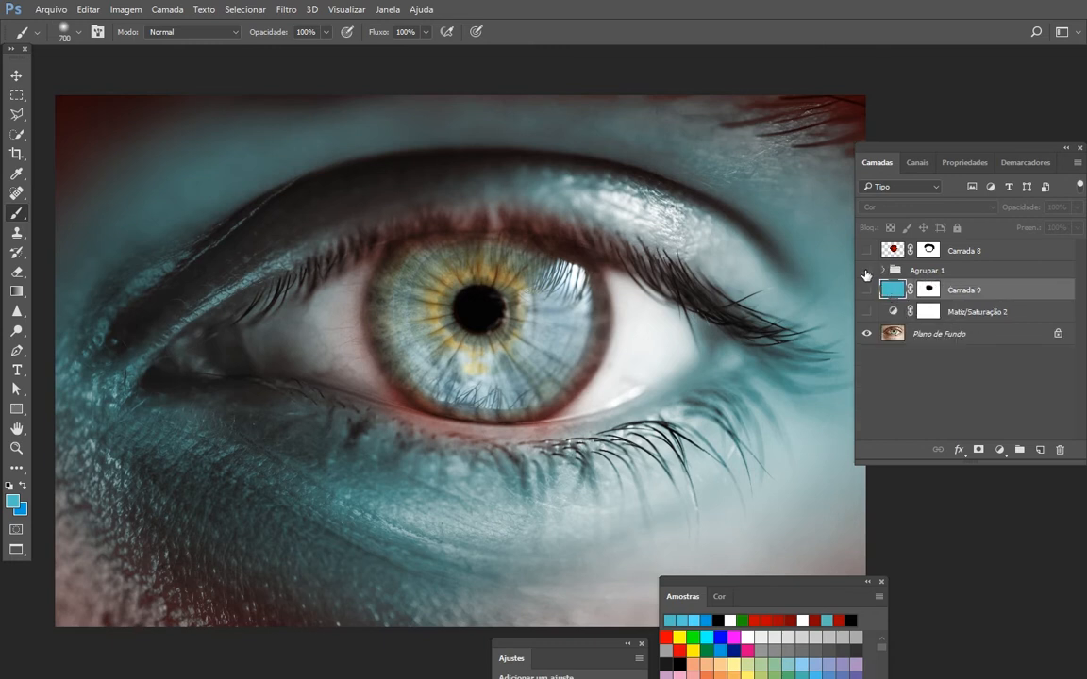
{"action": "left_click", "coordinate": [866, 270]}
{"action": "left_click", "coordinate": [866, 289]}
{"action": "left_click", "coordinate": [867, 311]}
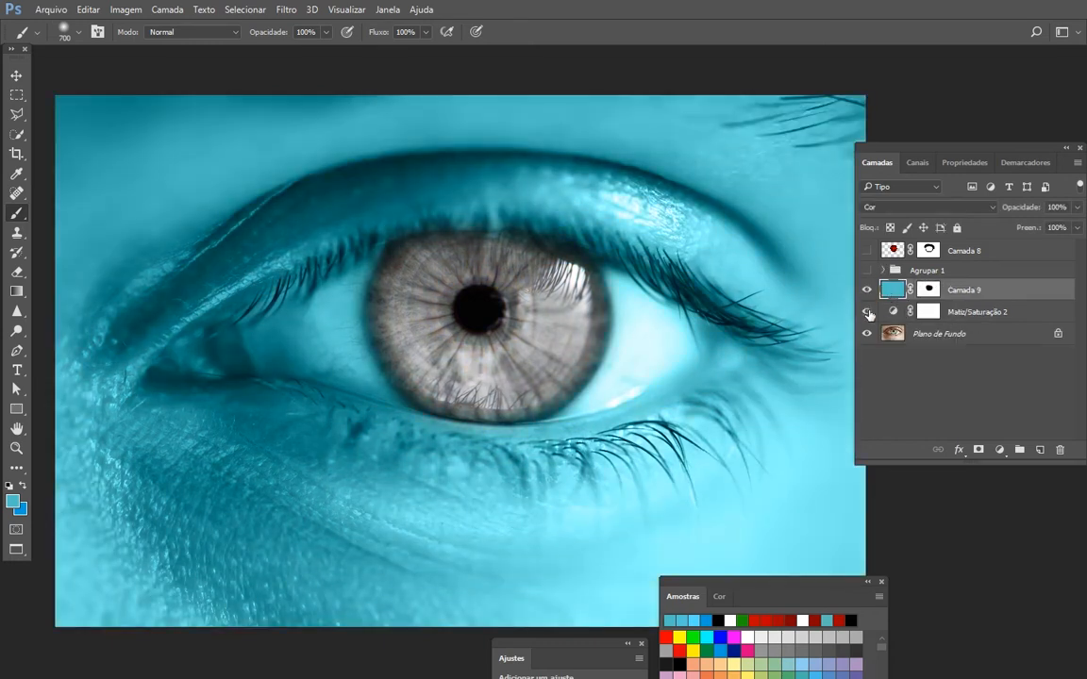
{"action": "left_click", "coordinate": [866, 250]}
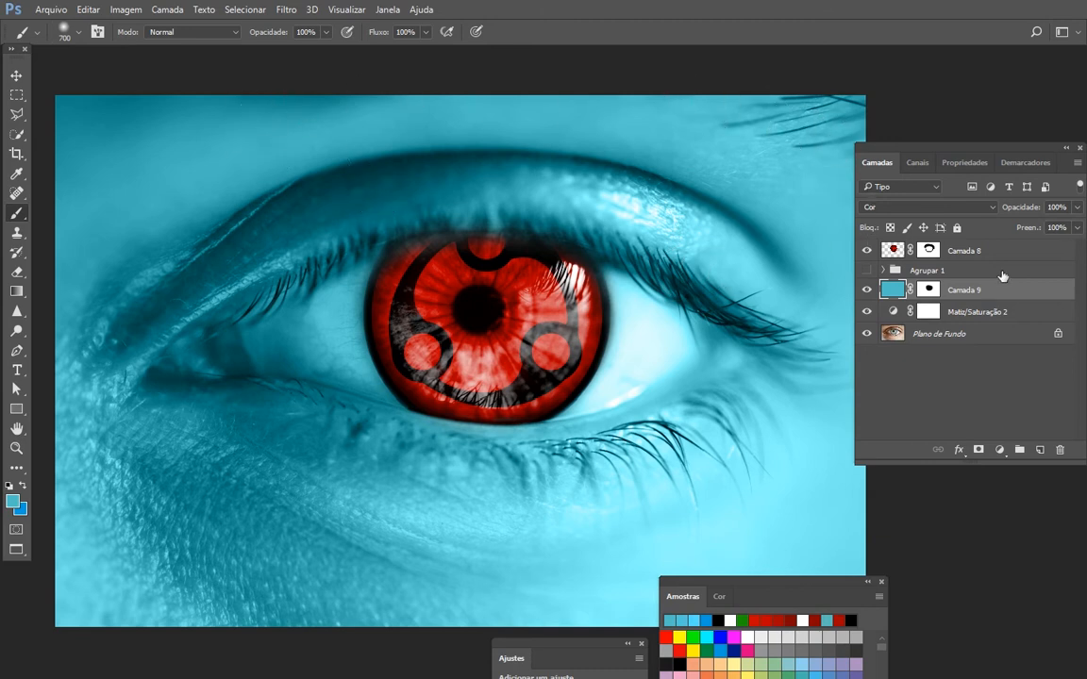
- Sample red from the iris graphic and darken the foreground colour to 950000
{"action": "key", "text": "i"}
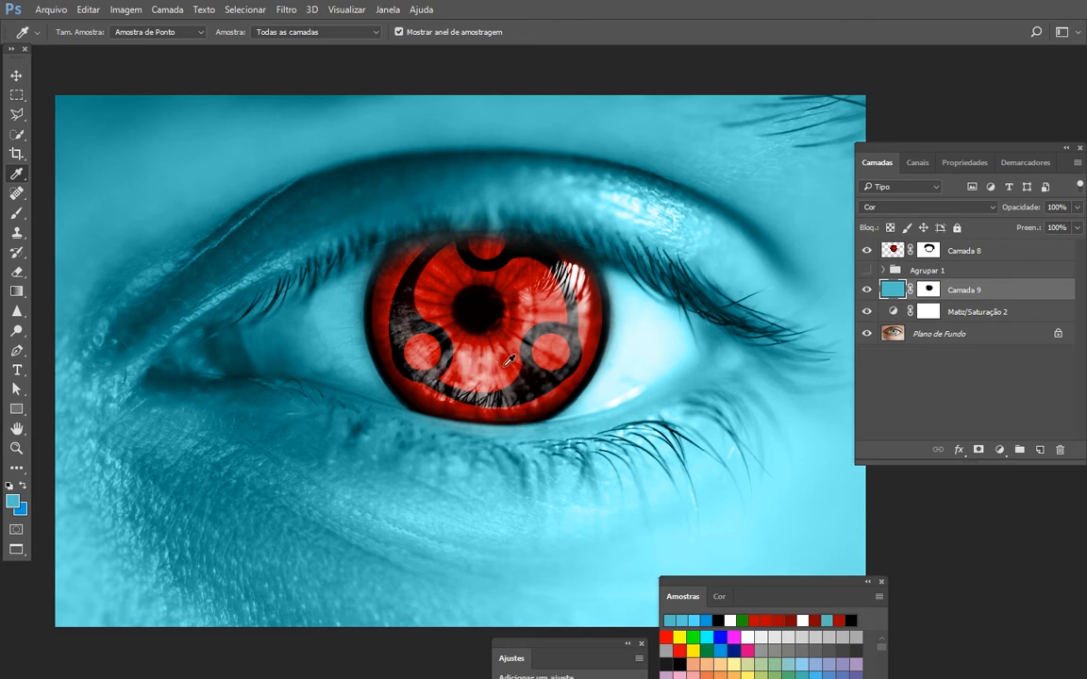
{"action": "left_click_drag", "start_coordinate": [483, 366], "coordinate": [509, 359]}
{"action": "left_click", "coordinate": [12, 501]}
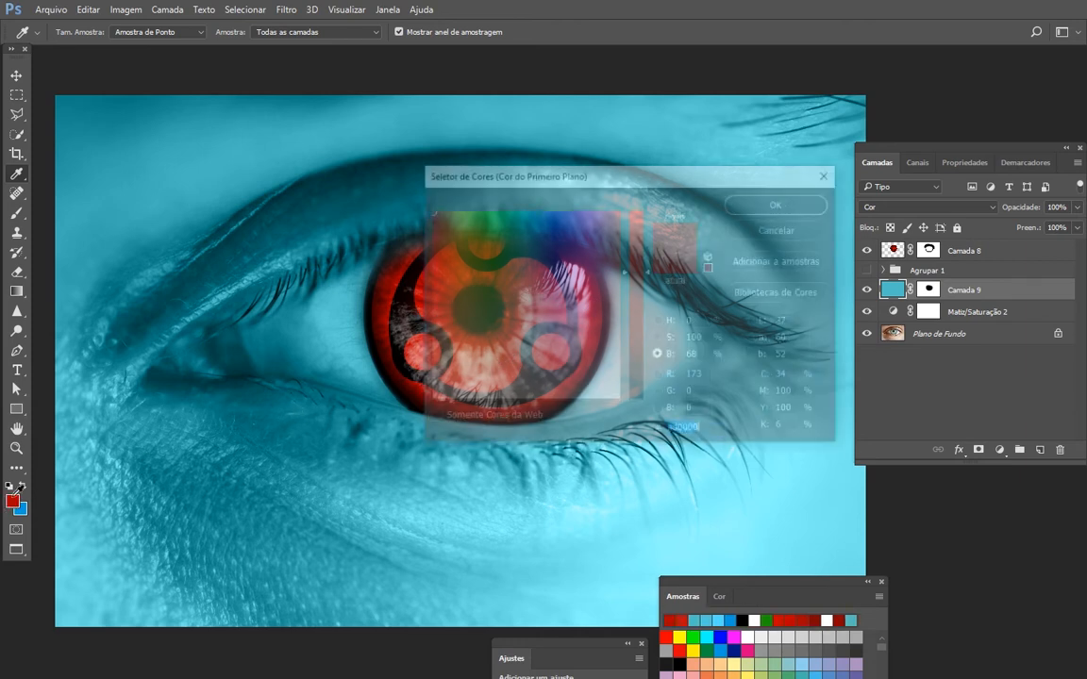
{"action": "left_click_drag", "start_coordinate": [647, 273], "coordinate": [647, 290]}
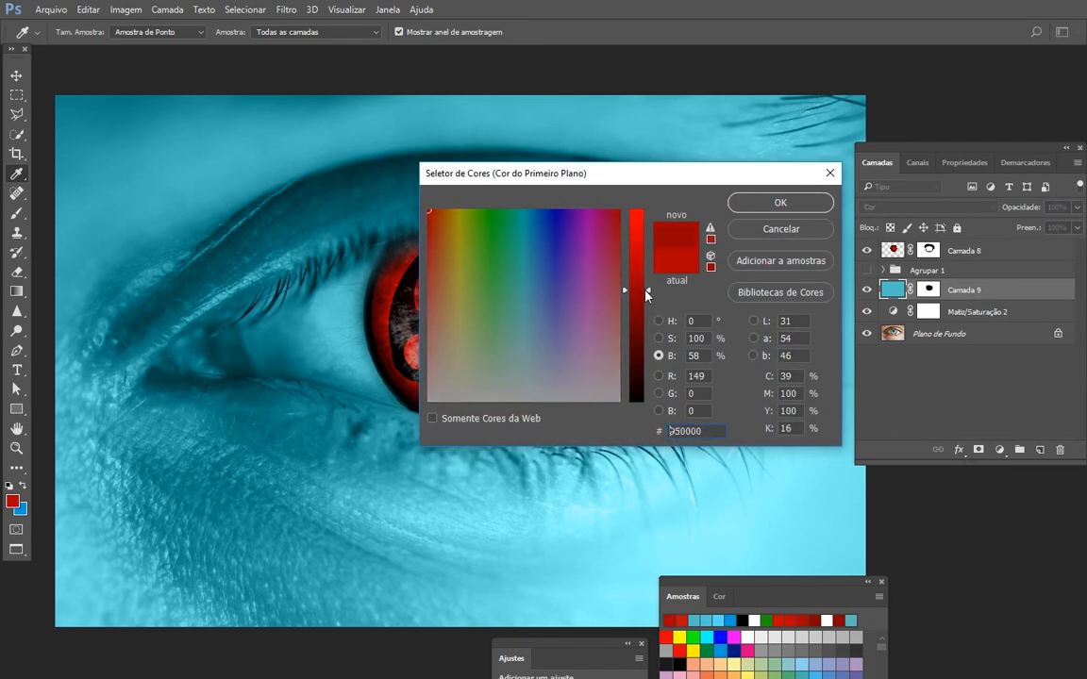
{"action": "left_click", "coordinate": [795, 204]}
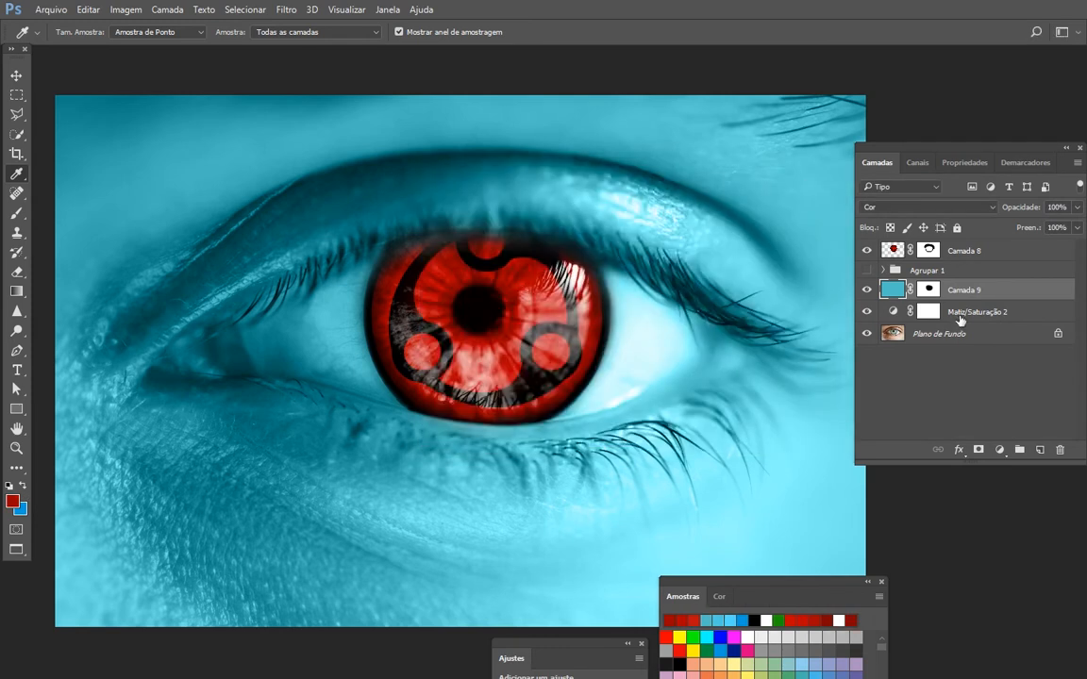
- Add a new layer above Camada 9 and enlarge the soft brush to more than 3000 px
{"action": "left_click", "coordinate": [1038, 449]}
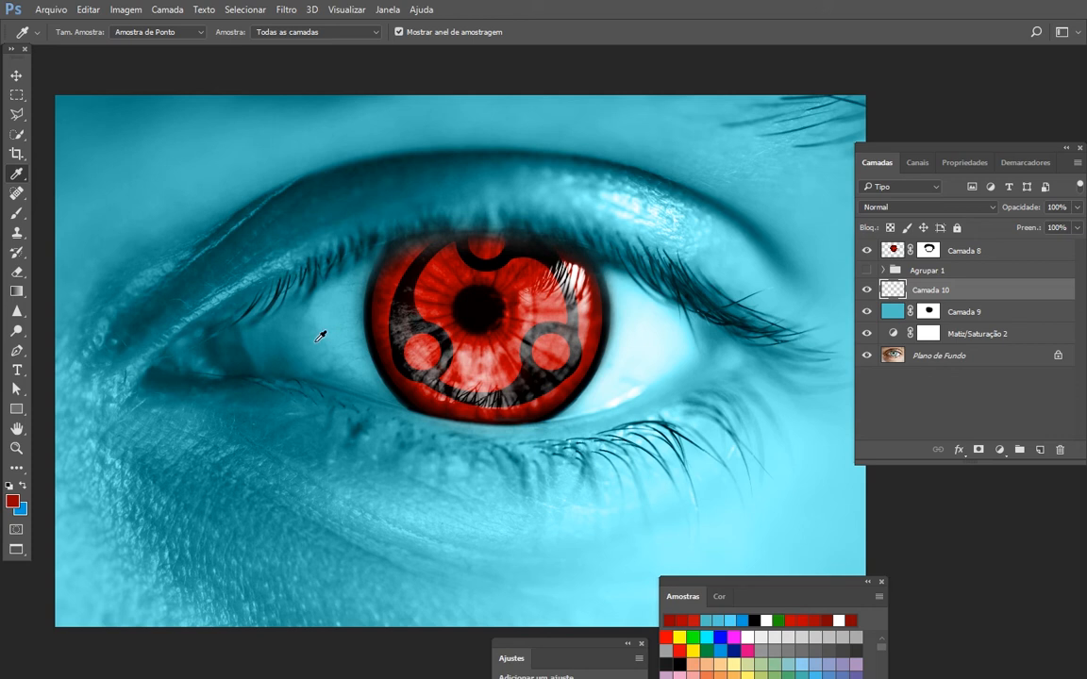
{"action": "key", "text": "b"}
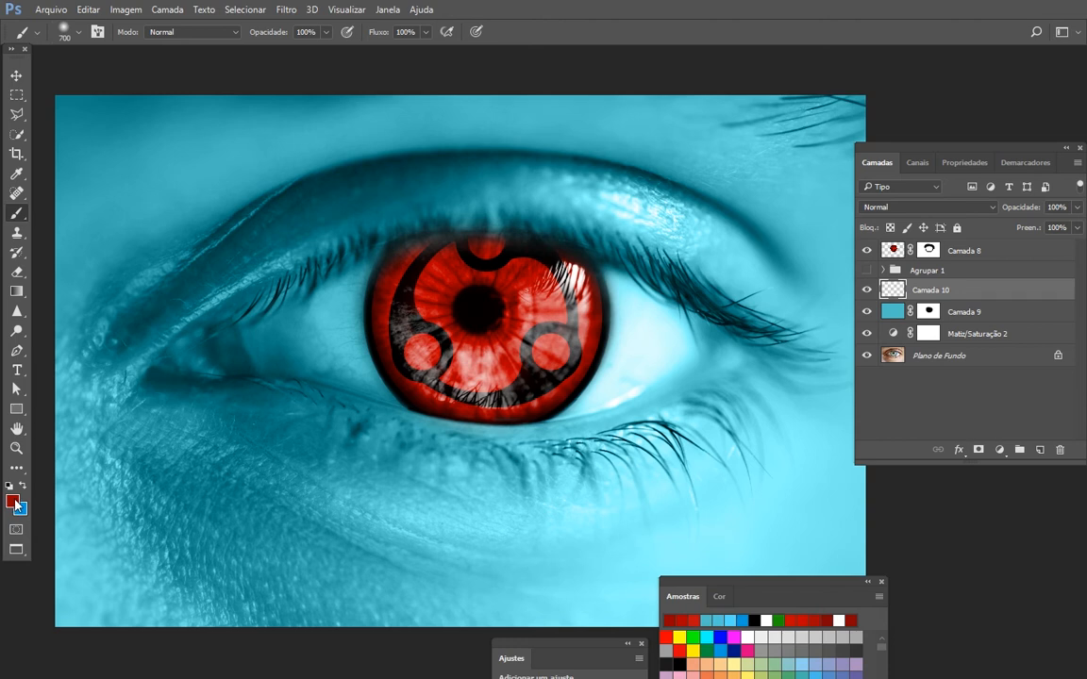
{"action": "key", "text": "bracketright"}
{"action": "key", "text": "bracketright"}
{"action": "key", "text": "bracketright"}
{"action": "key", "text": "bracketright"}
{"action": "key", "text": "bracketright"}
{"action": "key", "text": "bracketright"}
{"action": "key", "text": "bracketright"}
{"action": "key", "text": "bracketright"}
{"action": "key", "text": "bracketright"}
{"action": "key", "text": "bracketright"}
{"action": "key", "text": "bracketright"}
{"action": "key", "text": "bracketright"}
{"action": "key", "text": "bracketright"}
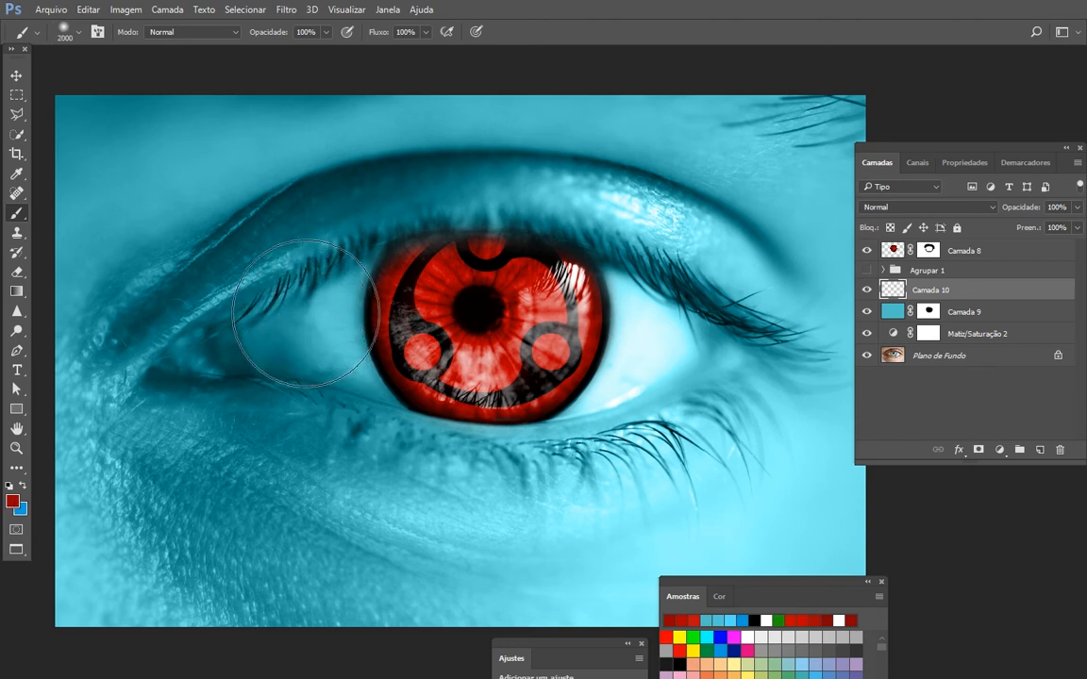
{"action": "key", "text": "bracketright"}
{"action": "key", "text": "bracketright"}
{"action": "key", "text": "bracketright"}
{"action": "key", "text": "bracketright"}
{"action": "key", "text": "bracketright"}
{"action": "key", "text": "bracketright"}
{"action": "key", "text": "bracketright"}
{"action": "key", "text": "bracketright"}
{"action": "key", "text": "bracketright"}
{"action": "key", "text": "bracketright"}
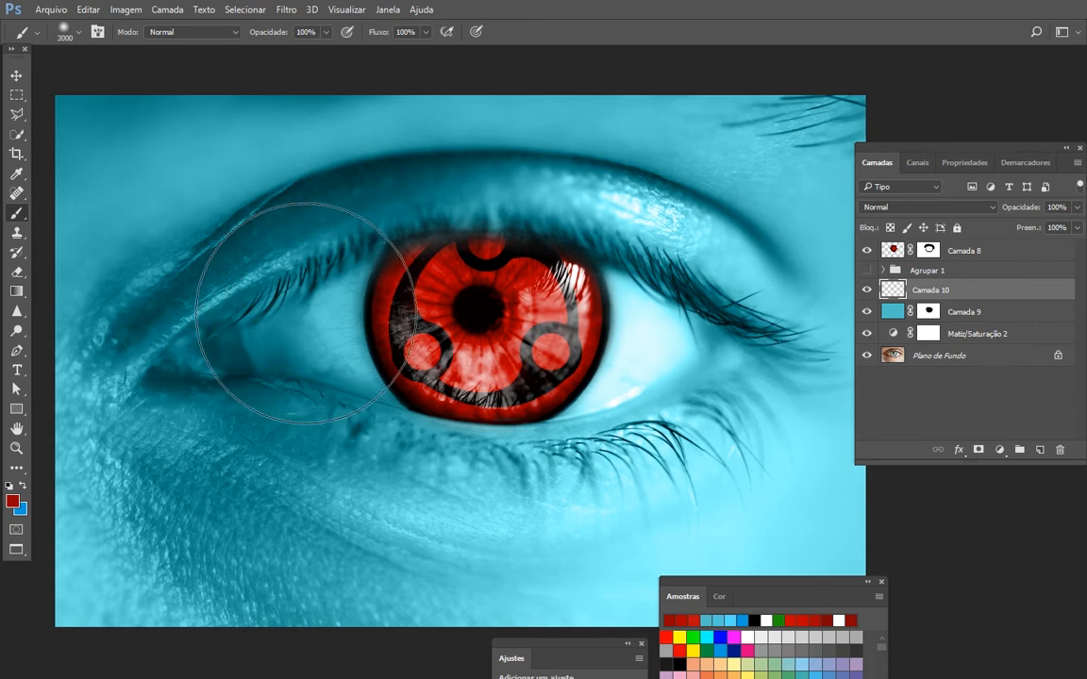
{"action": "key", "text": "bracketright"}
{"action": "key", "text": "bracketright"}
{"action": "key", "text": "bracketright"}
{"action": "key", "text": "bracketright"}
{"action": "key", "text": "bracketright"}
{"action": "key", "text": "bracketright"}
- Paint soft dark red around the photo's corners and outer edges on Camada 10 with a 3600 px brush
{"action": "key", "text": "f"}
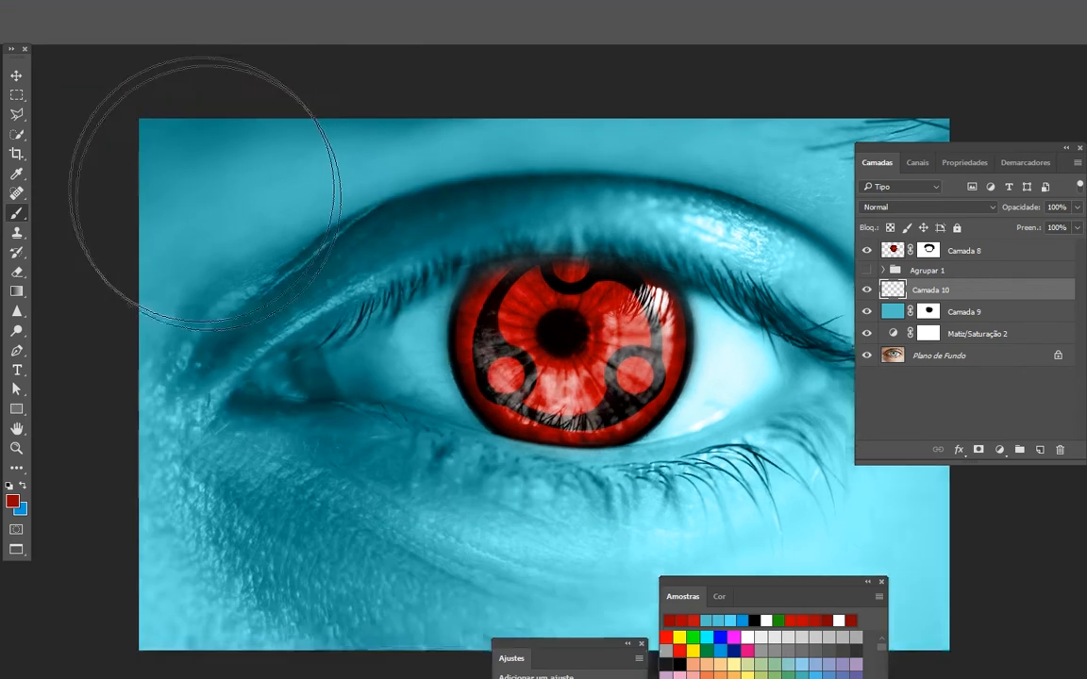
{"action": "key", "text": "f"}
{"action": "mouse_move", "coordinate": [391, 33]}
{"action": "left_mouse_down"}
{"action": "mouse_move", "coordinate": [151, 144]}
{"action": "mouse_move", "coordinate": [64, 313]}
{"action": "mouse_move", "coordinate": [32, 317]}
{"action": "left_mouse_up"}
{"action": "key", "text": "space"}
{"action": "left_click_drag", "start_coordinate": [63, 404], "coordinate": [126, 153]}
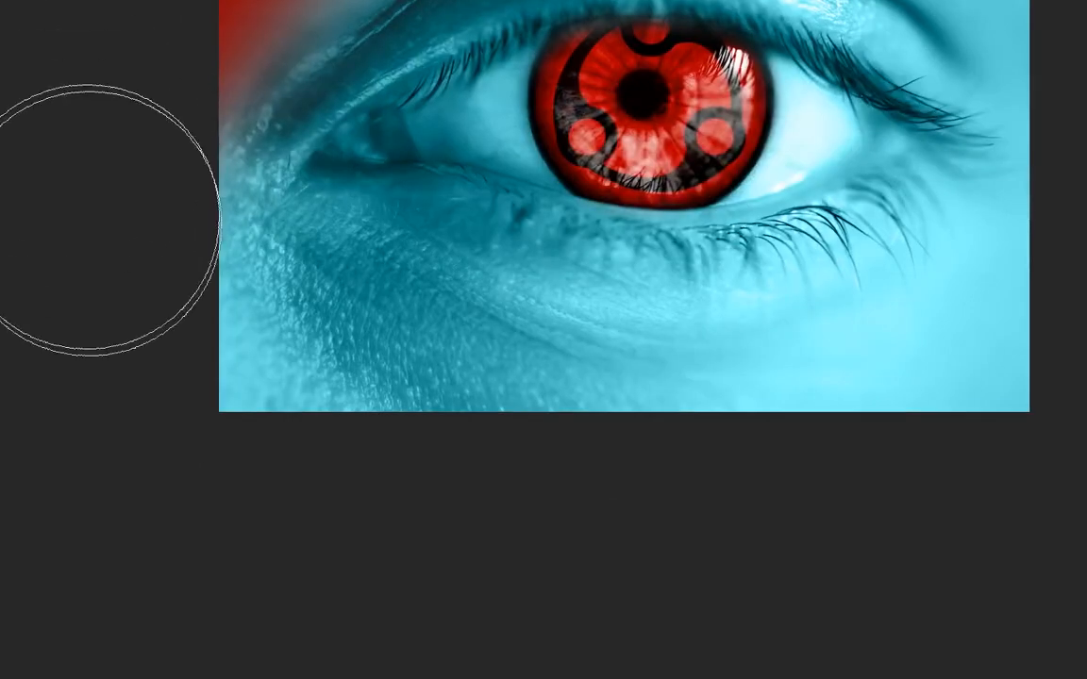
{"action": "mouse_move", "coordinate": [90, 219]}
{"action": "left_mouse_down"}
{"action": "mouse_move", "coordinate": [174, 351]}
{"action": "mouse_move", "coordinate": [327, 445]}
{"action": "mouse_move", "coordinate": [527, 508]}
{"action": "mouse_move", "coordinate": [705, 536]}
{"action": "left_mouse_up"}
{"action": "key", "text": "space"}
{"action": "mouse_move", "coordinate": [848, 517]}
{"action": "left_mouse_down"}
{"action": "mouse_move", "coordinate": [520, 564]}
{"action": "mouse_move", "coordinate": [869, 298]}
{"action": "left_mouse_up"}
{"action": "key", "text": "space"}
{"action": "left_click_drag", "start_coordinate": [899, 206], "coordinate": [861, 458]}
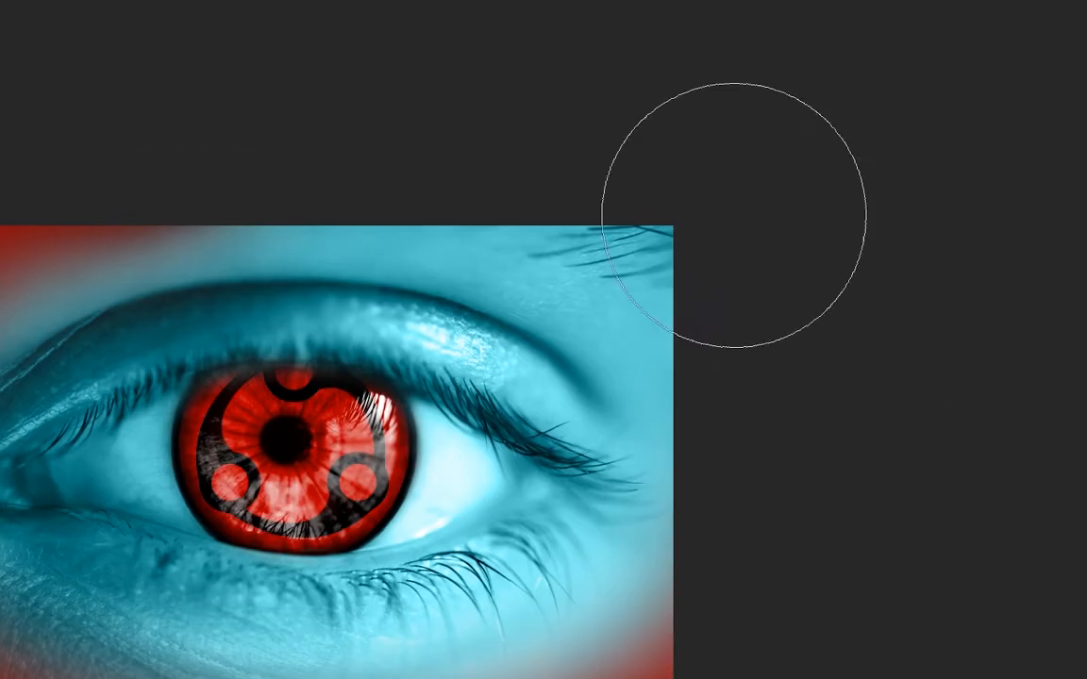
{"action": "mouse_move", "coordinate": [734, 215]}
{"action": "left_mouse_down"}
{"action": "mouse_move", "coordinate": [471, 113]}
{"action": "mouse_move", "coordinate": [170, 104]}
{"action": "left_mouse_up"}
{"action": "key", "text": "space"}
{"action": "mouse_move", "coordinate": [391, 102]}
{"action": "left_mouse_down"}
{"action": "mouse_move", "coordinate": [596, 66]}
{"action": "mouse_move", "coordinate": [651, 20]}
{"action": "left_mouse_up"}
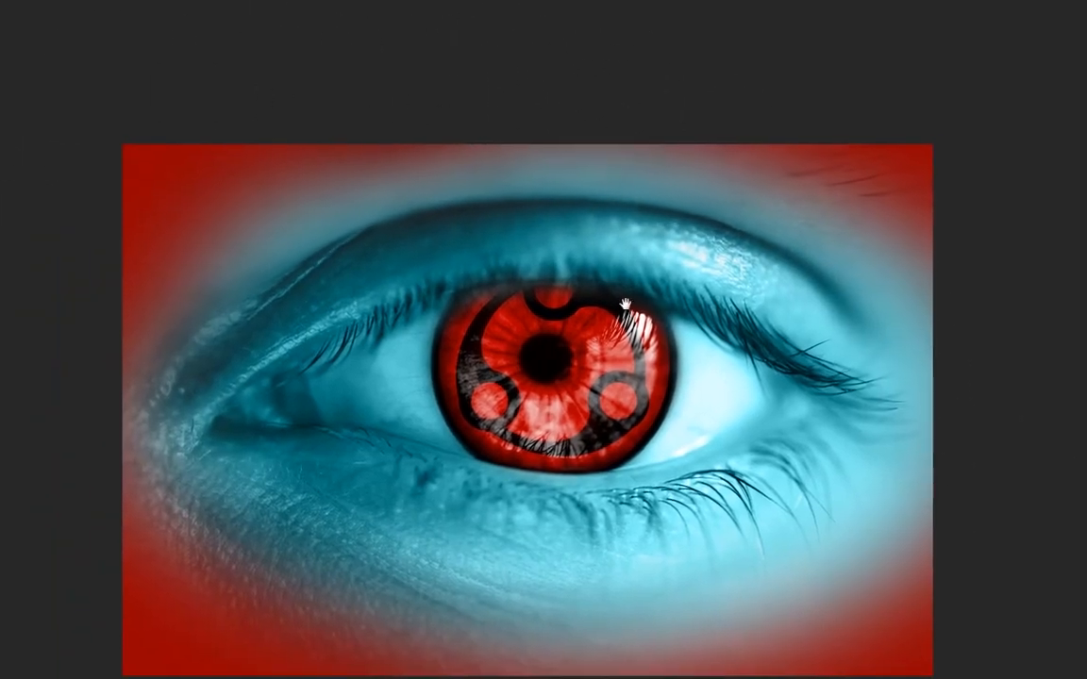
{"action": "key", "text": "f"}
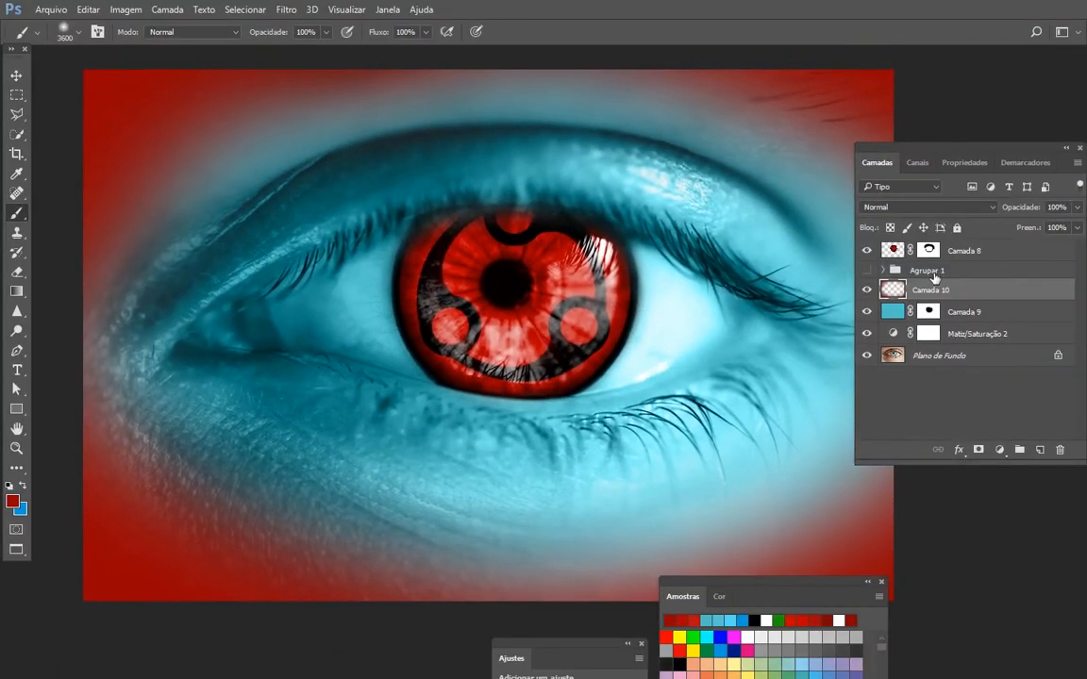
- Try the blend modes from Dissolver through Luminosidade on Camada 10
{"action": "key", "text": "v"}
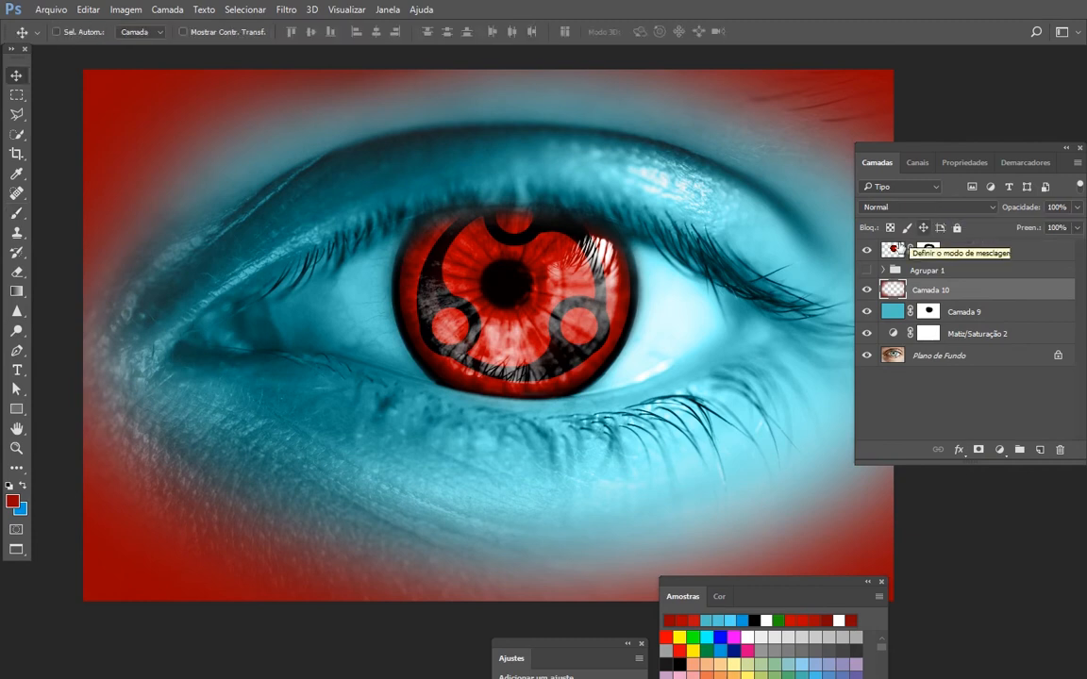
{"action": "left_click", "coordinate": [896, 207]}
{"action": "left_click", "coordinate": [901, 231]}
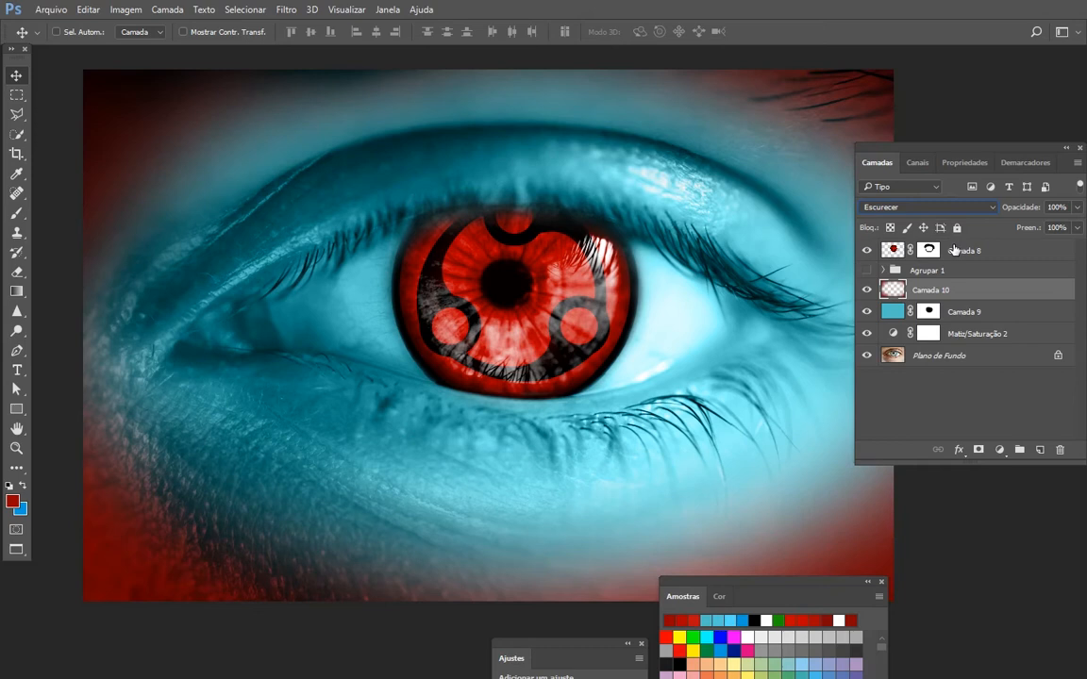
{"action": "key", "text": "shift+plus"}
{"action": "key", "text": "shift+plus"}
{"action": "key", "text": "shift+plus"}
{"action": "key", "text": "shift+plus"}
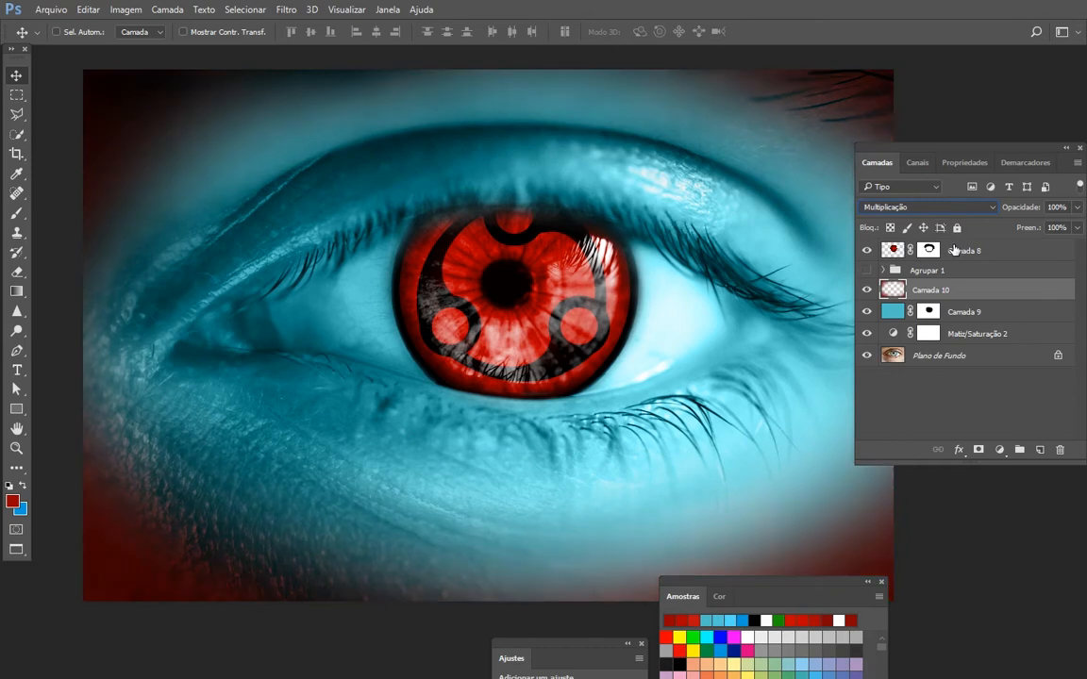
{"action": "key", "text": "shift+plus"}
{"action": "key", "text": "shift+plus"}
{"action": "key", "text": "shift+plus"}
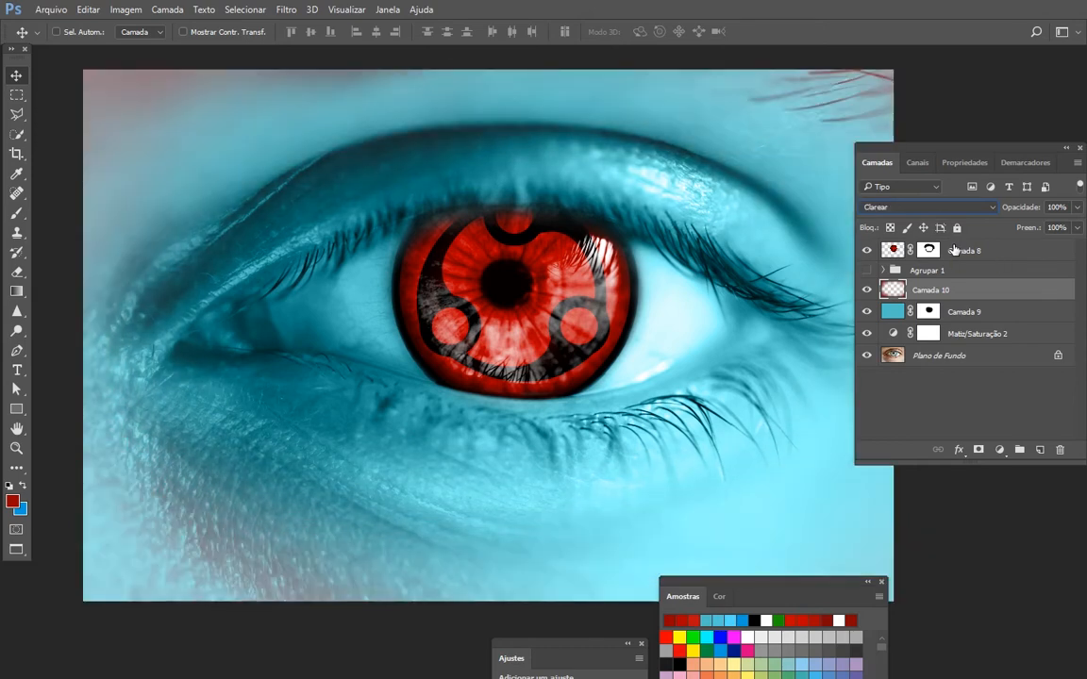
{"action": "key", "text": "shift+plus"}
{"action": "key", "text": "shift+plus"}
{"action": "key", "text": "shift+plus"}
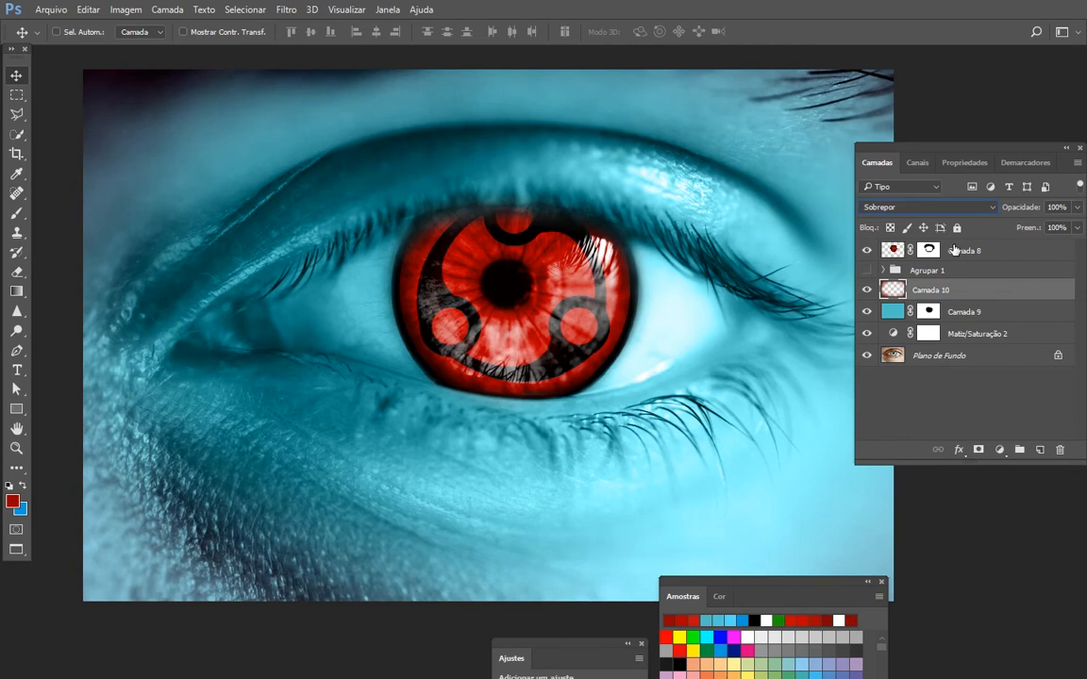
{"action": "key", "text": "shift+plus"}
{"action": "key", "text": "shift+plus"}
{"action": "key", "text": "shift+plus"}
{"action": "key", "text": "shift+plus"}
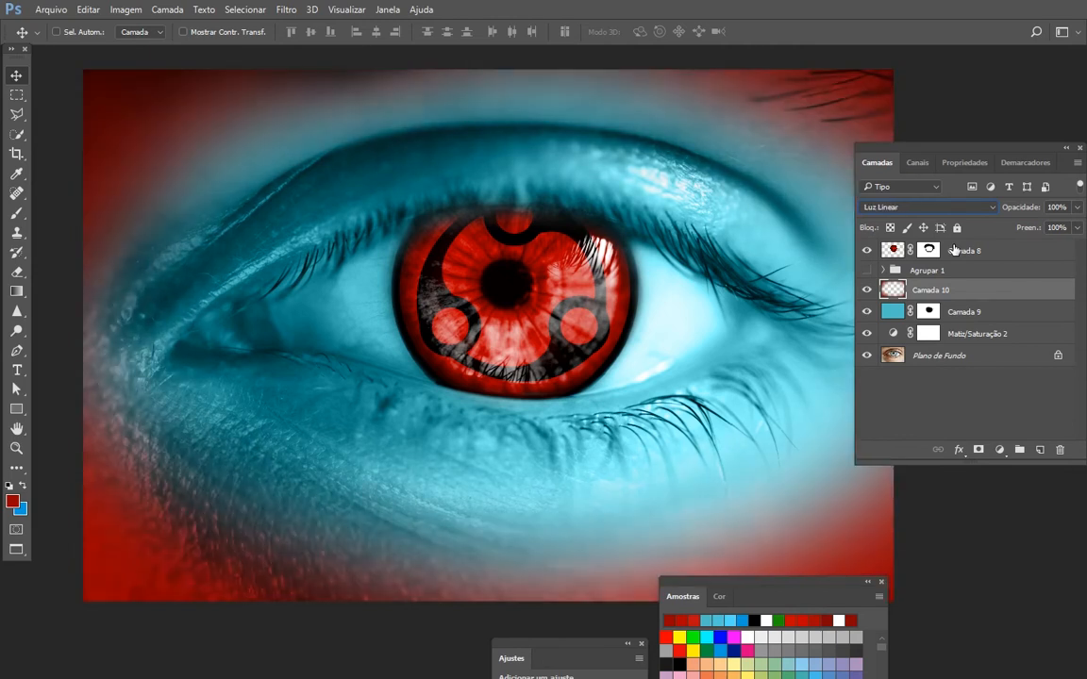
{"action": "key", "text": "shift+plus"}
{"action": "key", "text": "shift+plus"}
{"action": "key", "text": "shift+plus"}
{"action": "key", "text": "shift+plus"}
{"action": "key", "text": "shift+plus"}
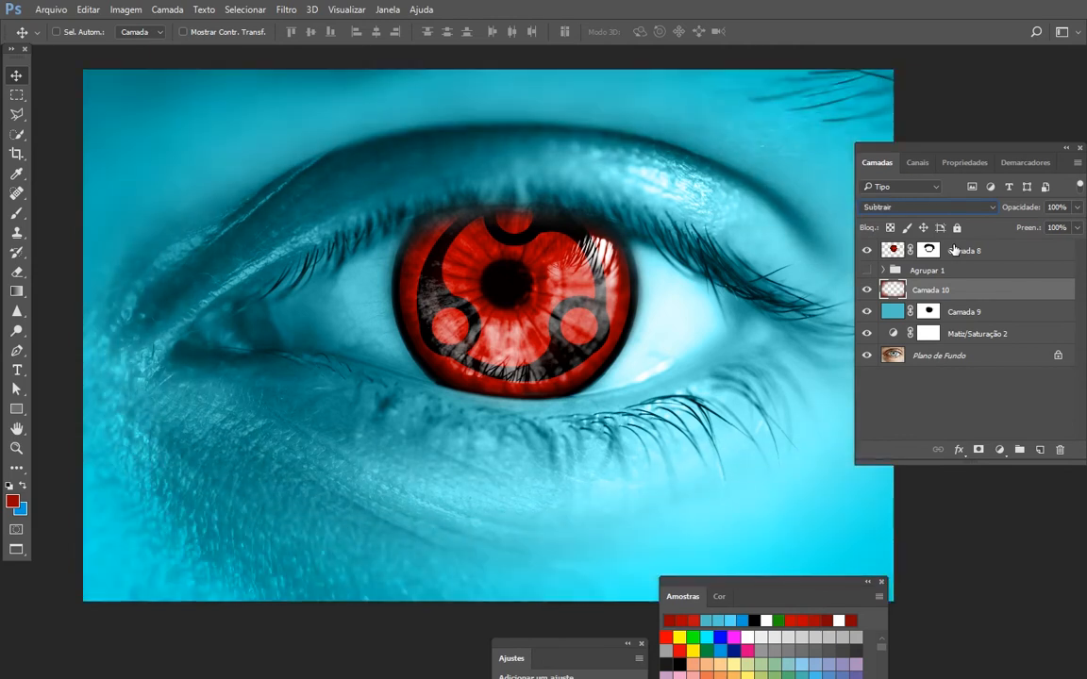
{"action": "key", "text": "shift+plus"}
{"action": "key", "text": "shift+plus"}
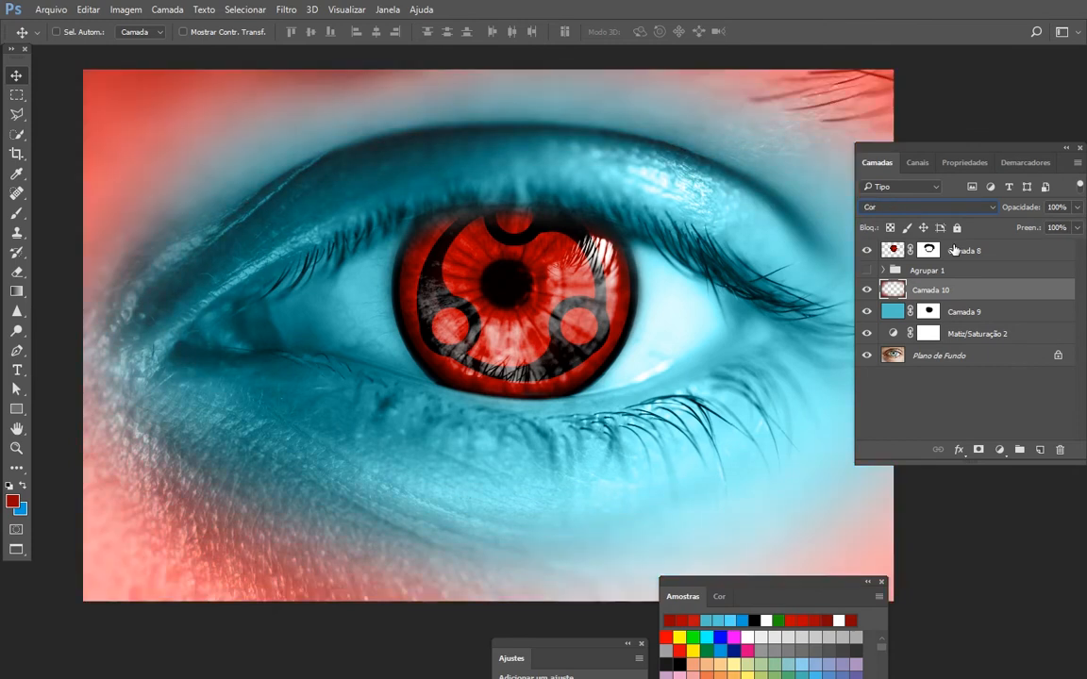
{"action": "key", "text": "shift+plus"}
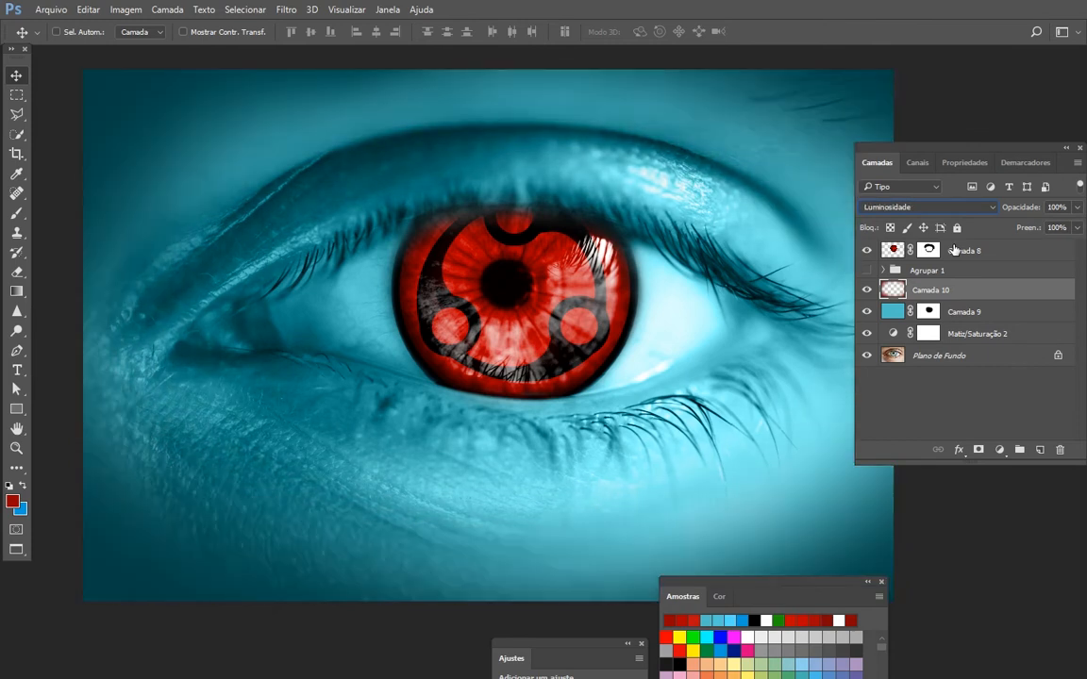
- Set Camada 10's blend mode to Sobrepor
{"action": "left_click", "coordinate": [953, 207]}
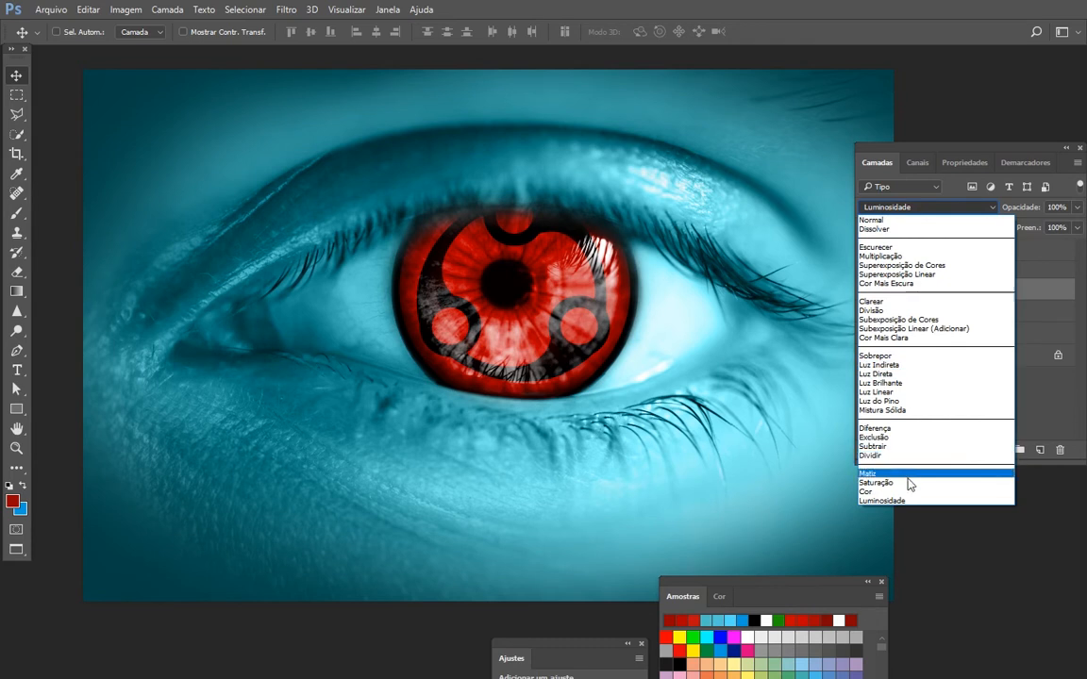
{"action": "left_click", "coordinate": [931, 357]}
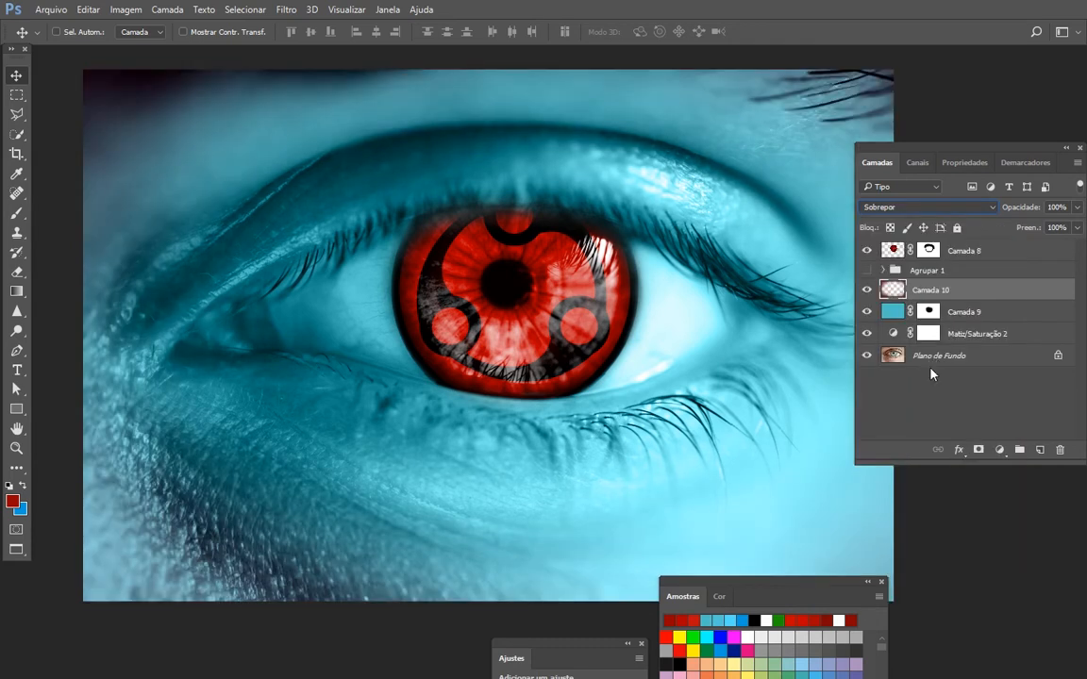
{"action": "key", "text": "ctrl"}
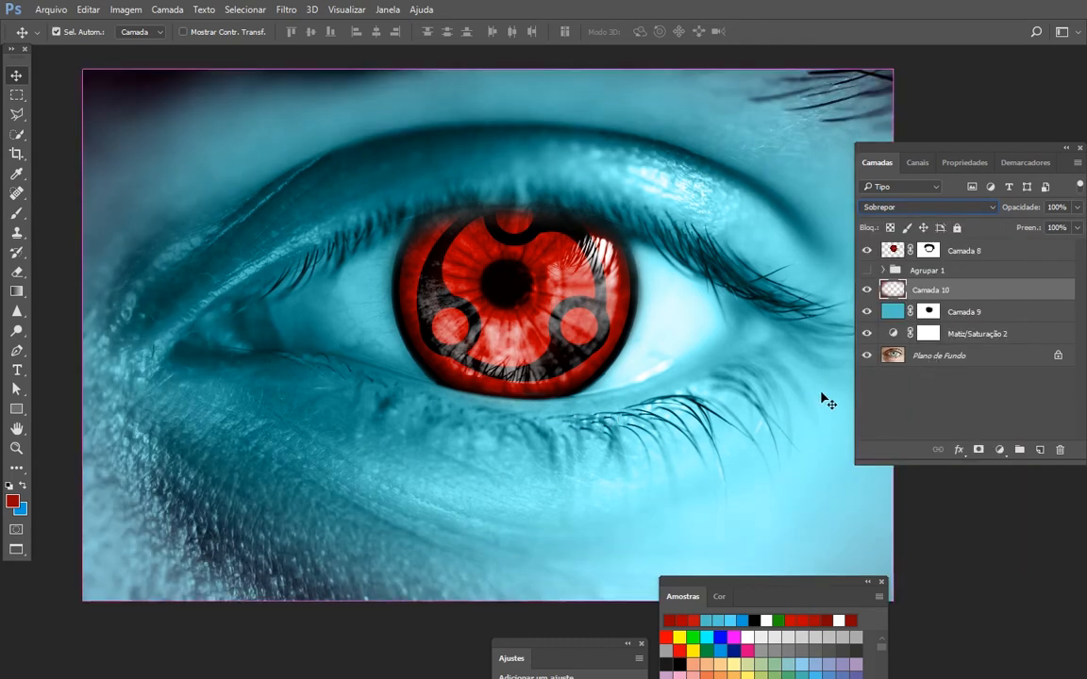
- Duplicate Camada 10 and set the copy's opacity to 40%
{"action": "left_click_drag", "start_coordinate": [943, 289], "coordinate": [1040, 450]}
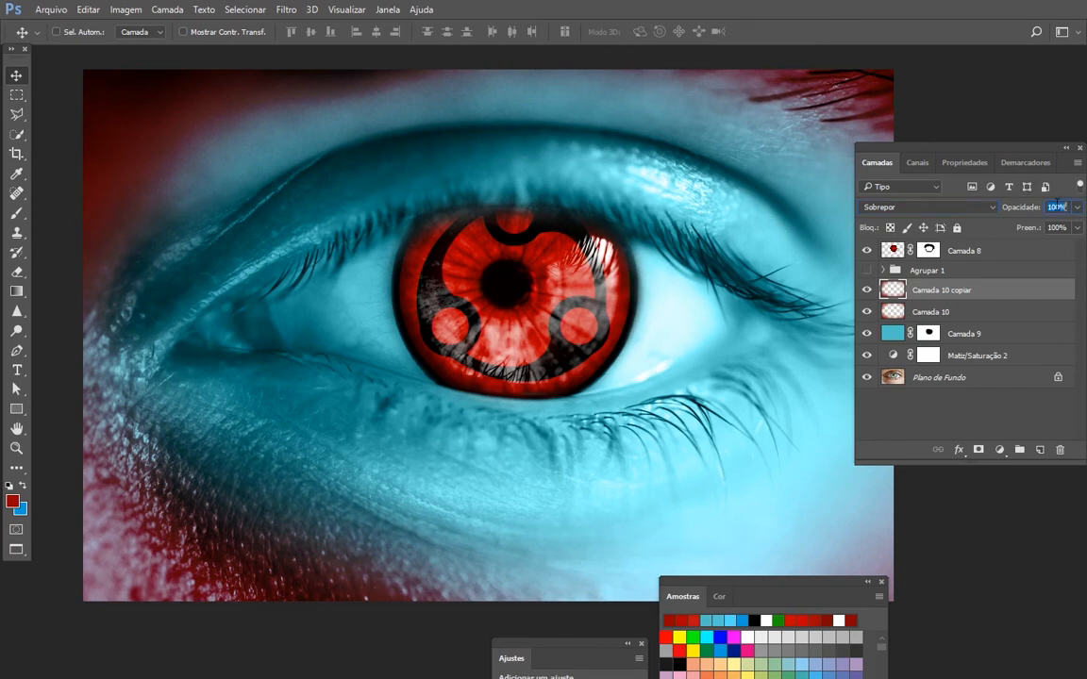
{"action": "type", "text": "40"}
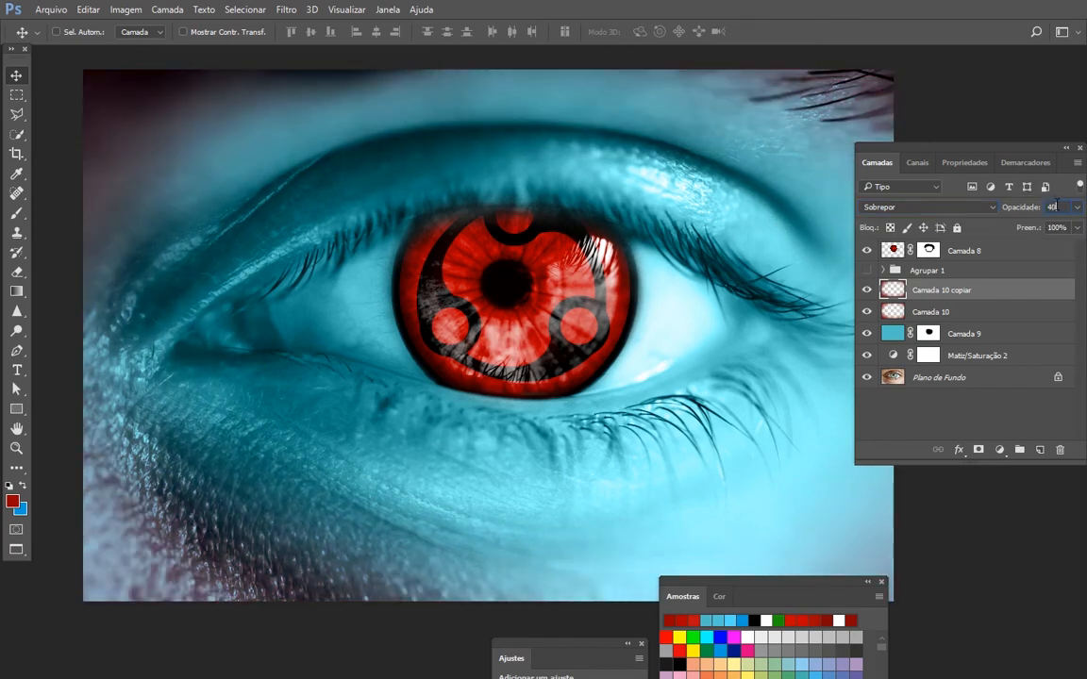
- Compare the image with Camada 10 and its copy hidden and shown, leaving both layers on
{"action": "left_click", "coordinate": [866, 292]}
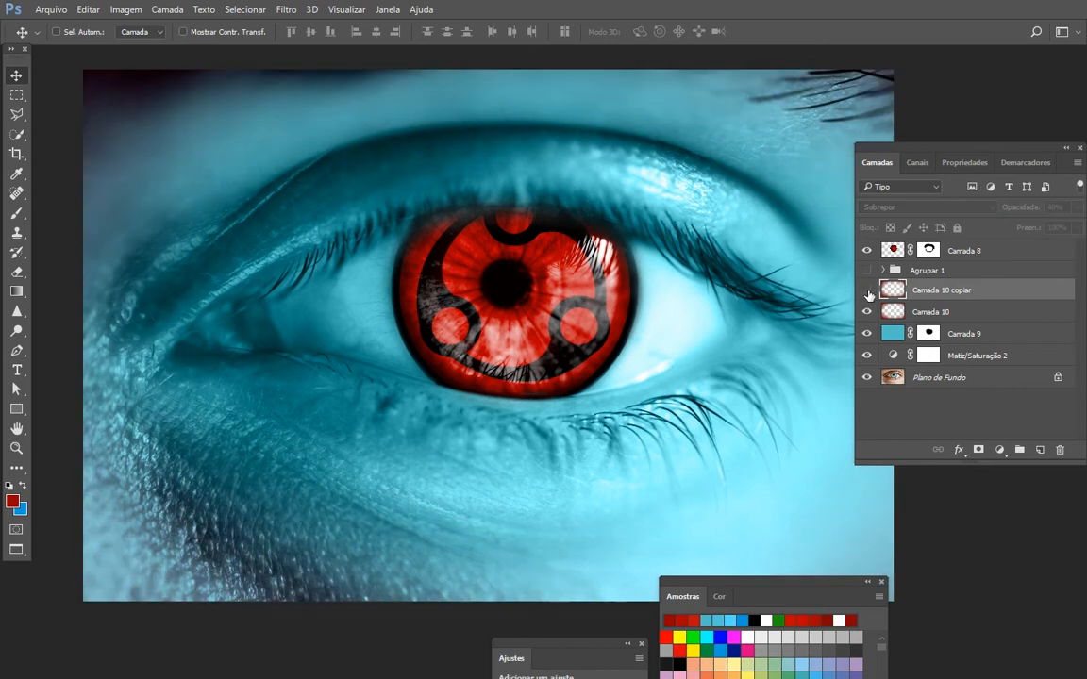
{"action": "left_click", "coordinate": [867, 292]}
{"action": "left_click", "coordinate": [866, 292]}
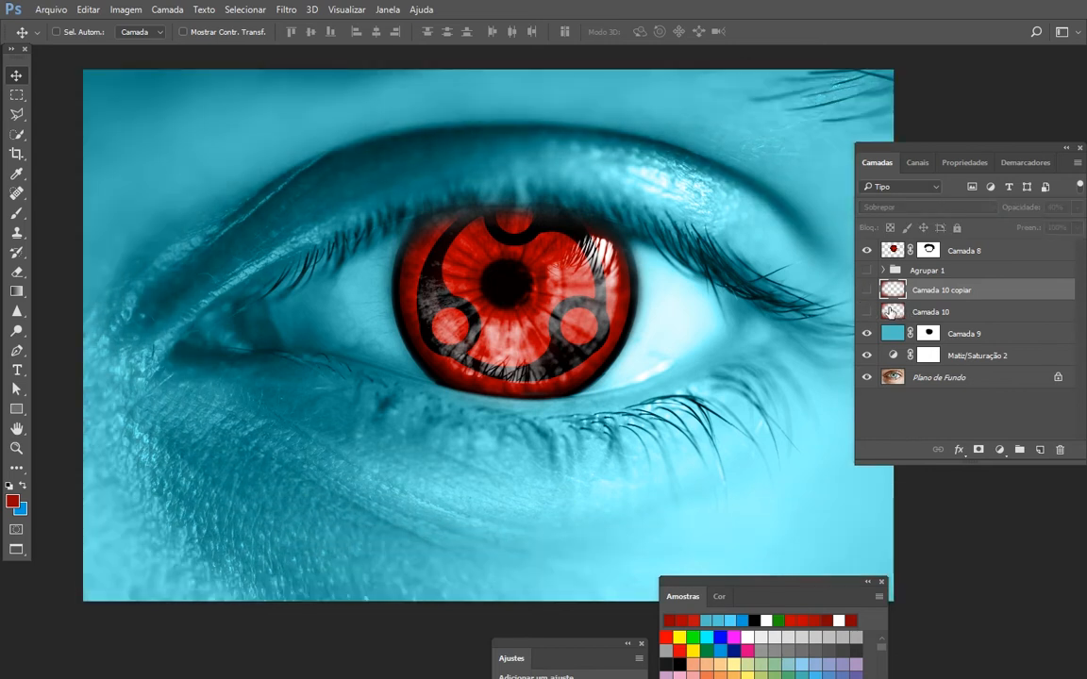
{"action": "left_click", "coordinate": [866, 311]}
{"action": "left_click", "coordinate": [946, 316]}
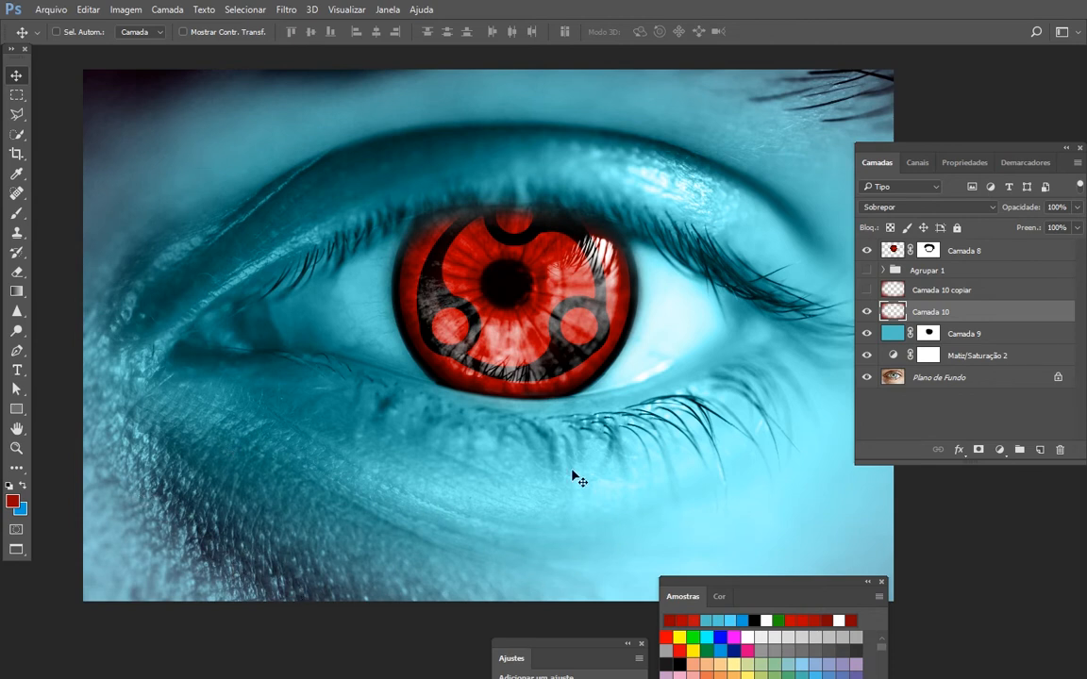
{"action": "left_click", "coordinate": [867, 291]}
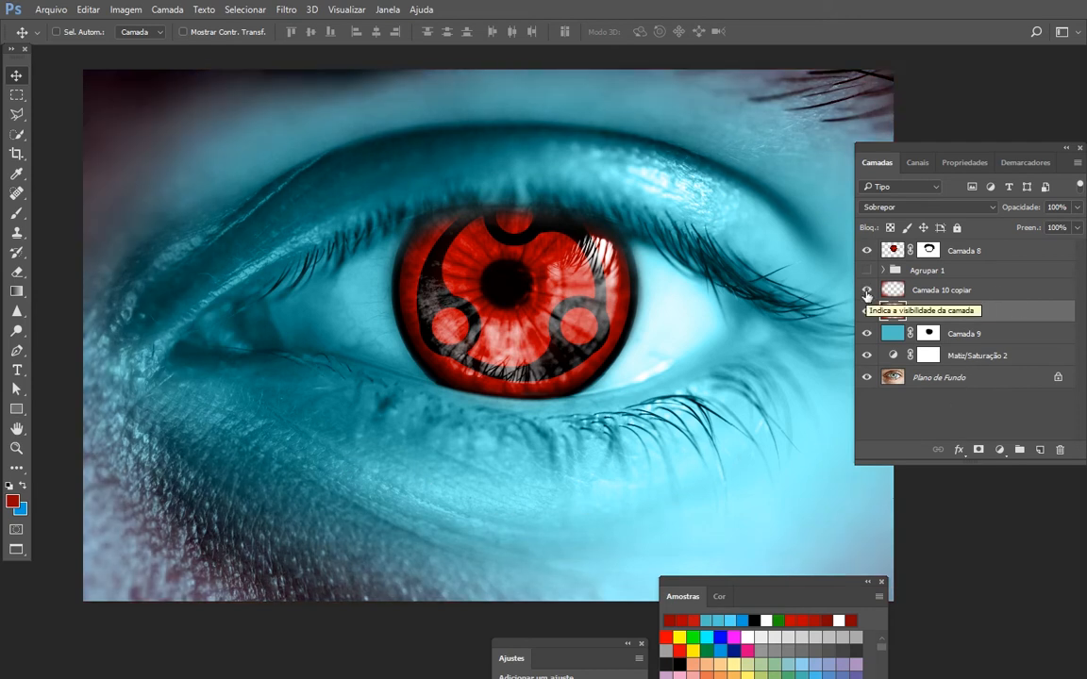
{"action": "left_click_drag", "start_coordinate": [515, 451], "coordinate": [517, 414]}
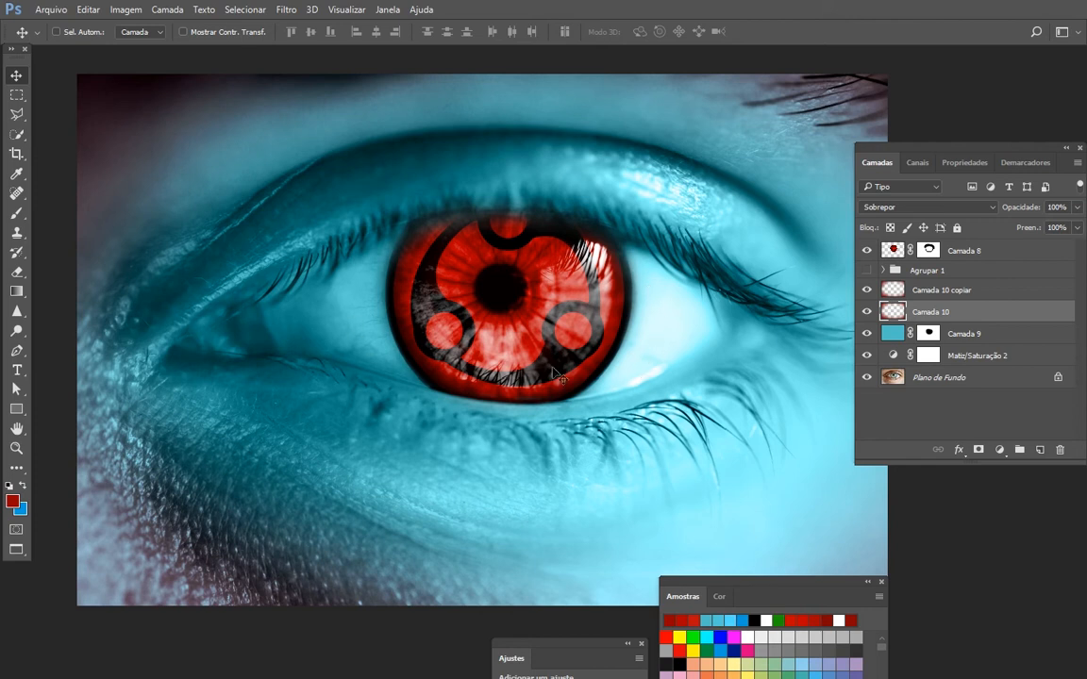
{"action": "left_click", "coordinate": [930, 335]}
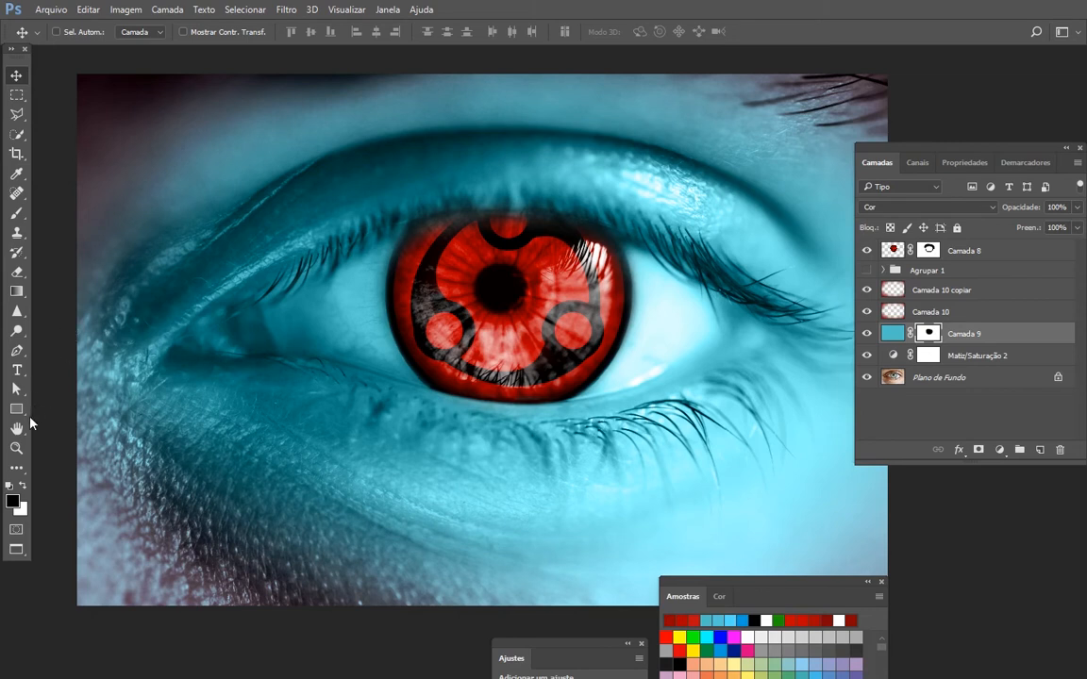
{"action": "key", "text": "b"}
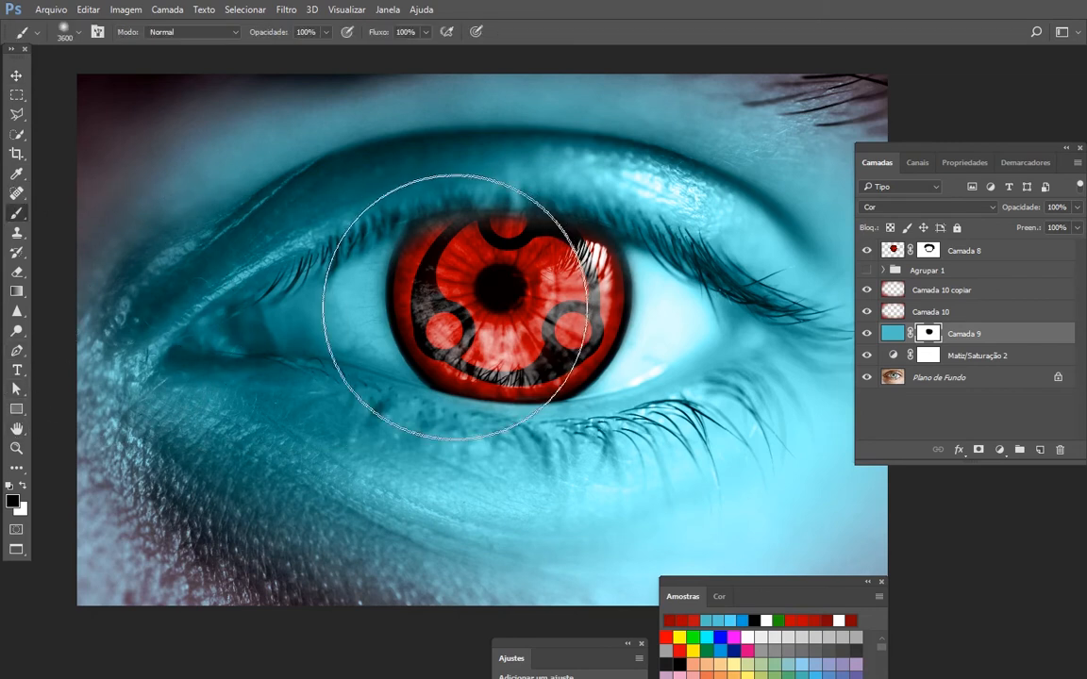
{"action": "left_click", "coordinate": [969, 428]}
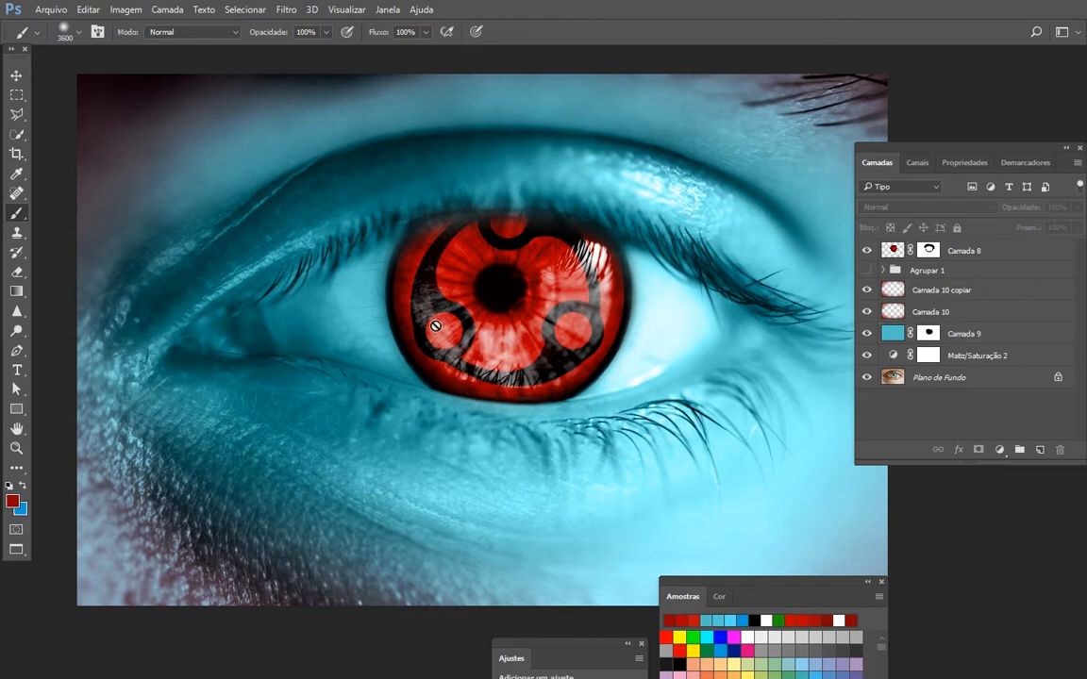
{"action": "key", "text": "v"}
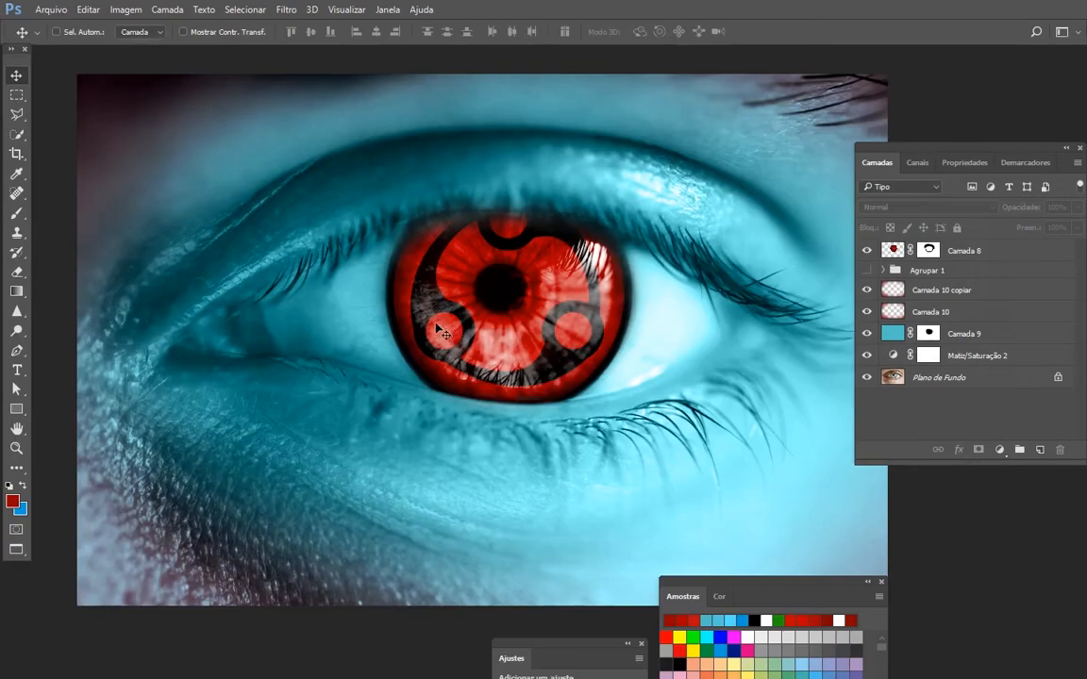
{"action": "left_click", "coordinate": [404, 287]}
{"action": "left_click", "coordinate": [529, 258]}
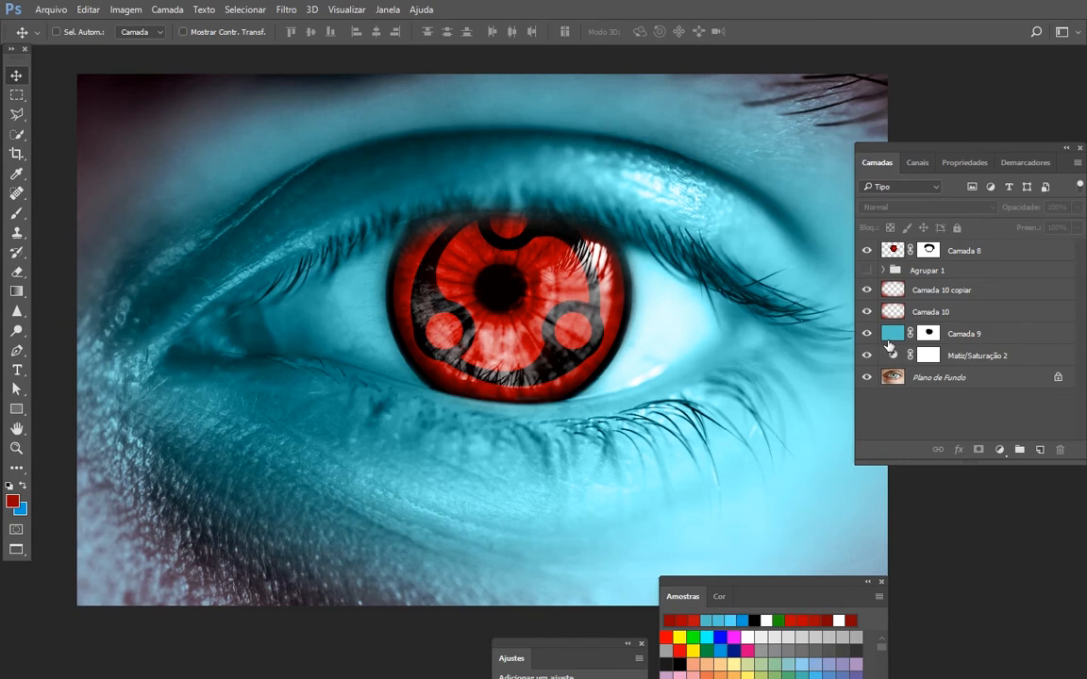
- Mask the teal tint of Camada 9 off the eye whites on both sides of the iris with a soft black 2100 px brush
{"action": "left_click", "coordinate": [943, 336]}
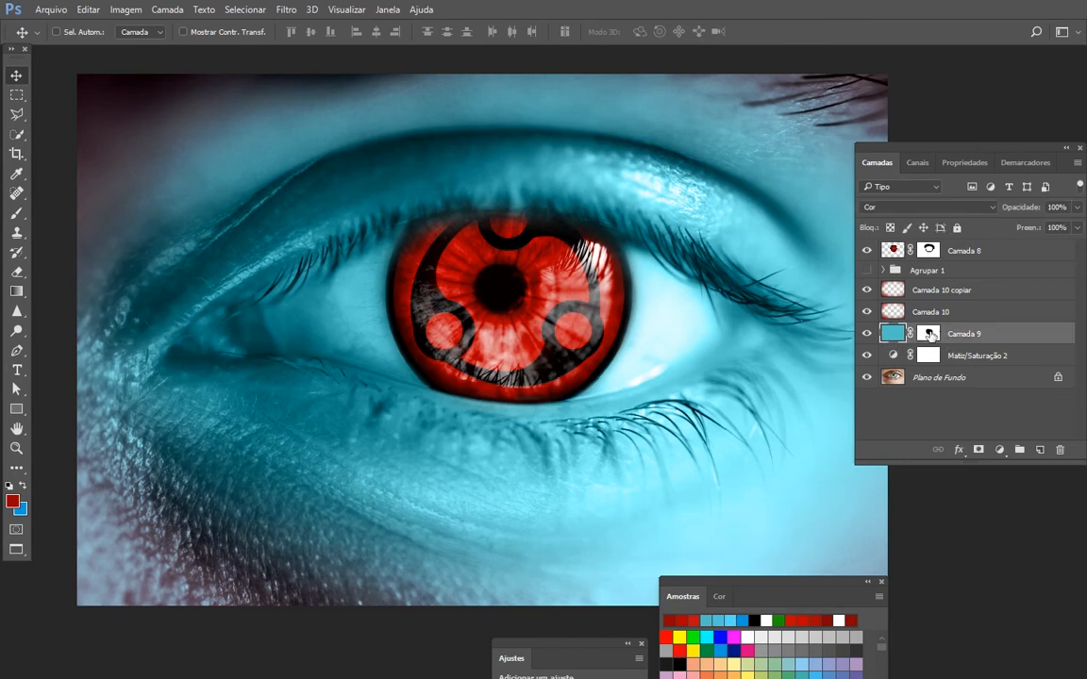
{"action": "left_click", "coordinate": [929, 334]}
{"action": "key", "text": "d"}
{"action": "key", "text": "b"}
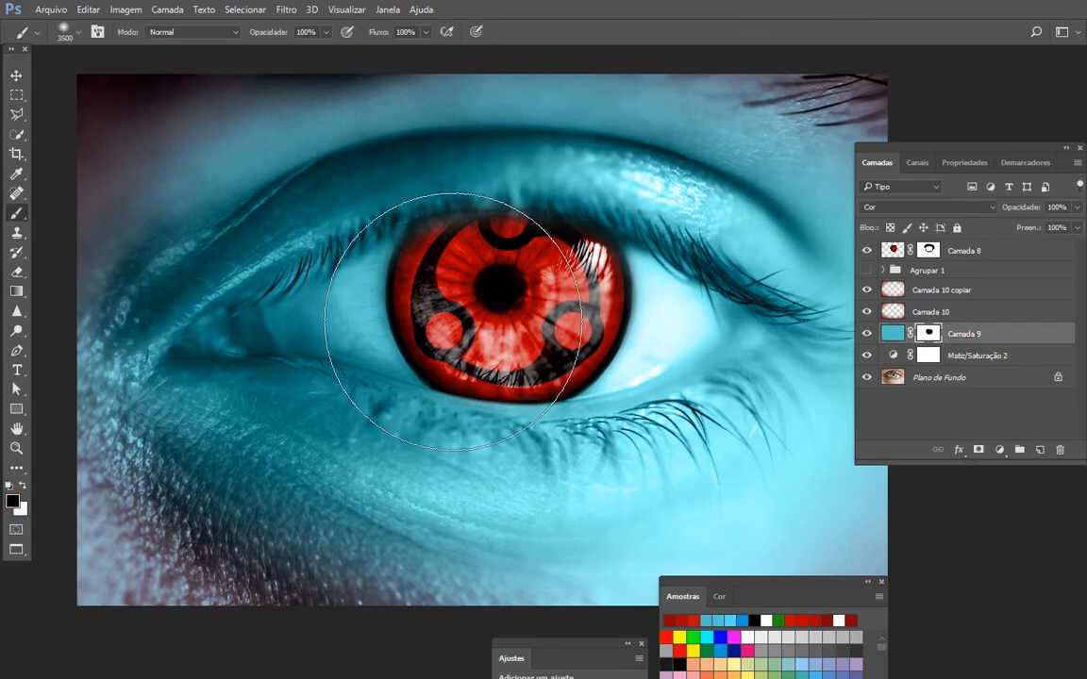
{"action": "key", "text": "bracketleft"}
{"action": "key", "text": "bracketleft"}
{"action": "key", "text": "bracketleft"}
{"action": "key", "text": "bracketleft"}
{"action": "key", "text": "bracketleft"}
{"action": "key", "text": "bracketleft"}
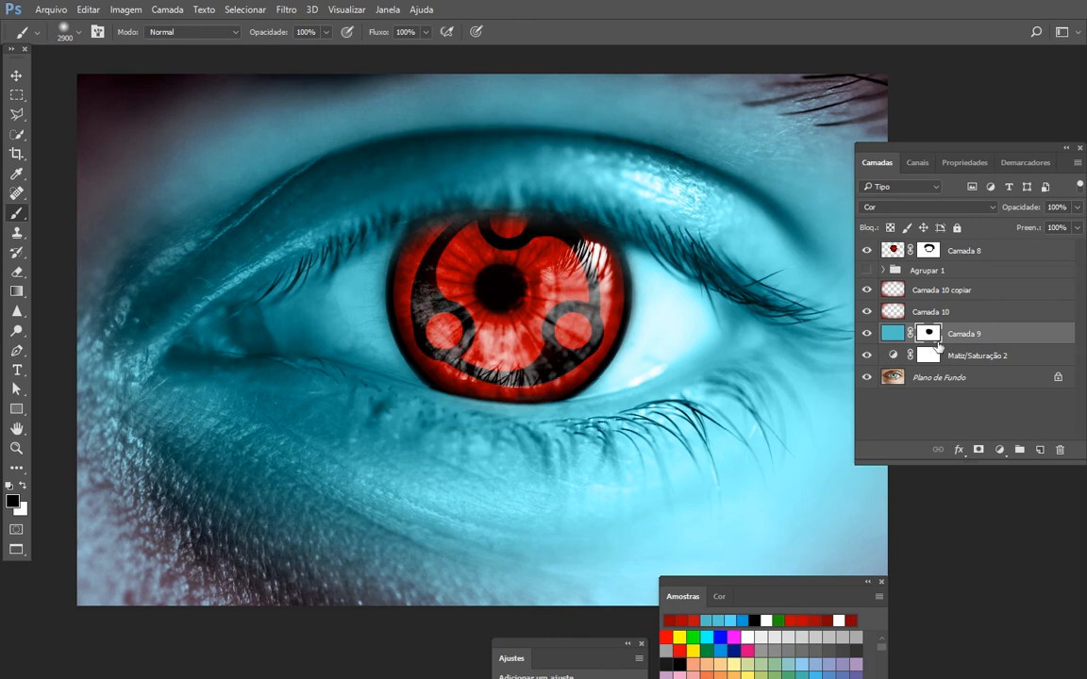
{"action": "key", "text": "bracketleft"}
{"action": "key", "text": "bracketleft"}
{"action": "key", "text": "bracketleft"}
{"action": "key", "text": "bracketleft"}
{"action": "key", "text": "bracketleft"}
{"action": "key", "text": "bracketleft"}
{"action": "key", "text": "bracketleft"}
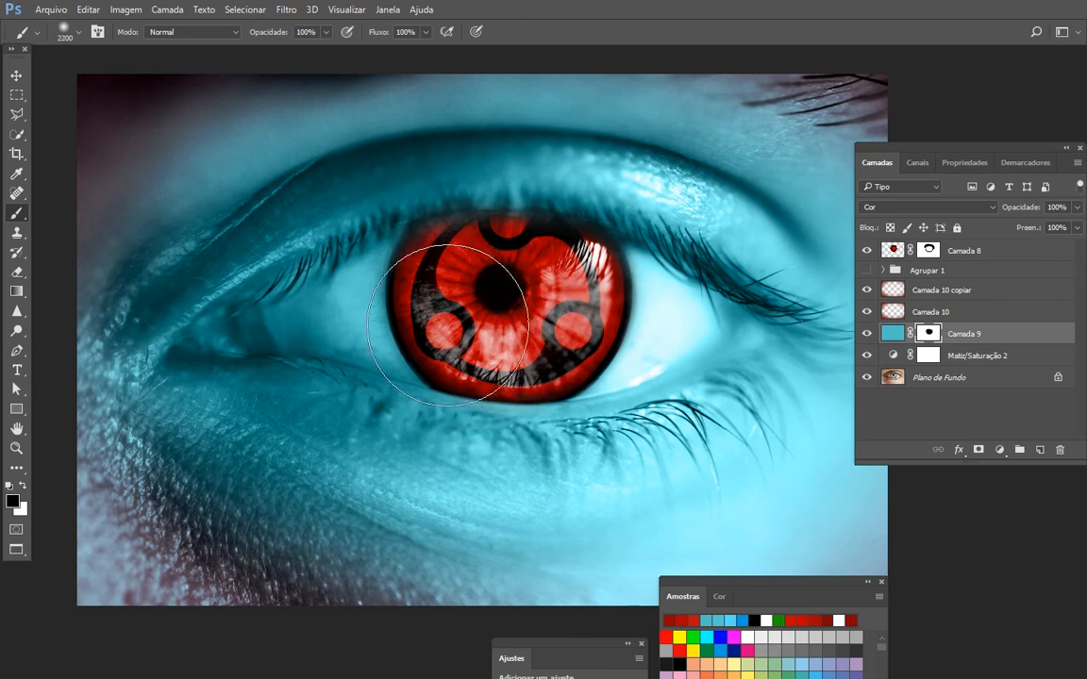
{"action": "key", "text": "bracketleft"}
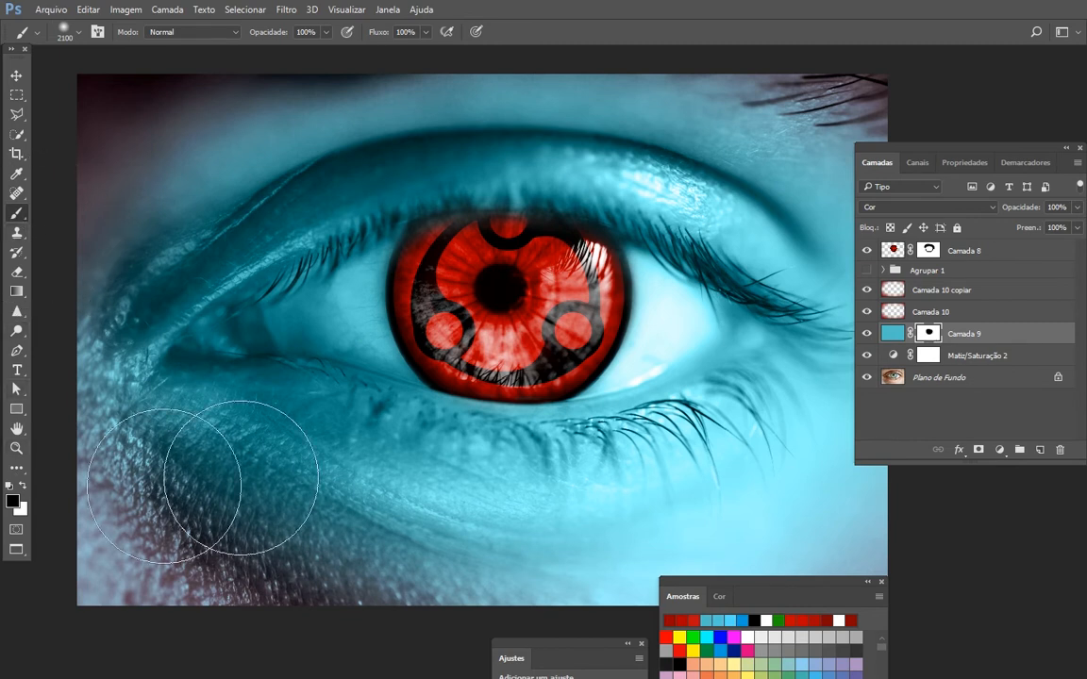
{"action": "left_click", "coordinate": [867, 335]}
{"action": "left_click", "coordinate": [867, 335]}
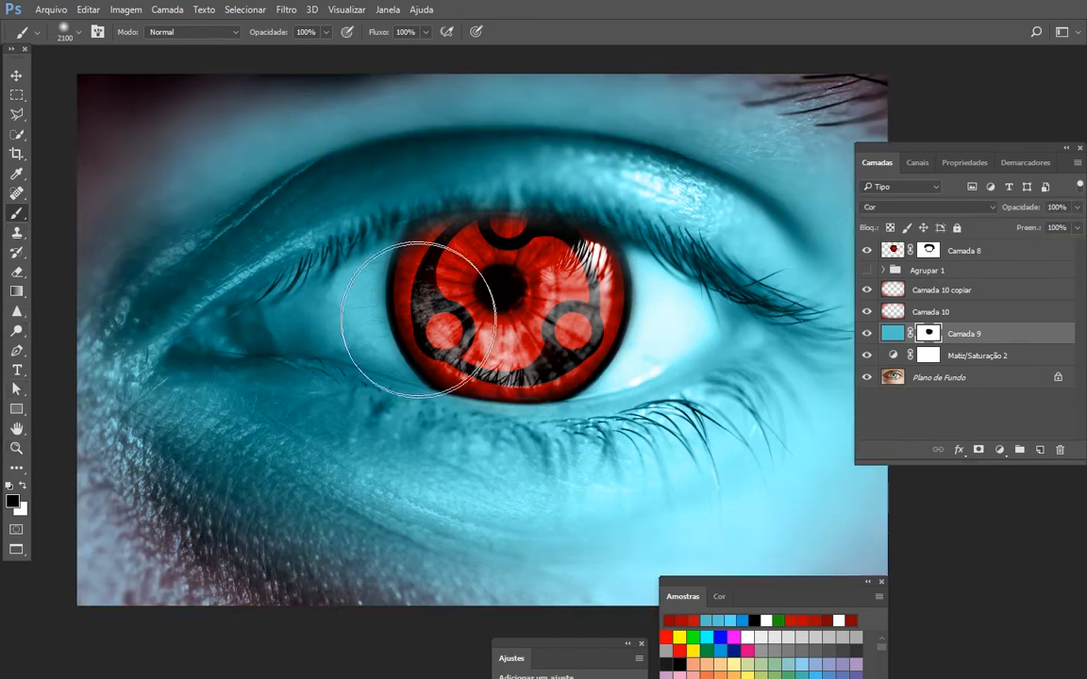
{"action": "mouse_move", "coordinate": [418, 320]}
{"action": "left_mouse_down"}
{"action": "mouse_move", "coordinate": [405, 281]}
{"action": "mouse_move", "coordinate": [371, 344]}
{"action": "mouse_move", "coordinate": [431, 278]}
{"action": "mouse_move", "coordinate": [415, 283]}
{"action": "mouse_move", "coordinate": [443, 310]}
{"action": "left_mouse_up"}
{"action": "mouse_move", "coordinate": [665, 311]}
{"action": "left_mouse_down"}
{"action": "mouse_move", "coordinate": [628, 294]}
{"action": "mouse_move", "coordinate": [619, 340]}
{"action": "left_mouse_up"}
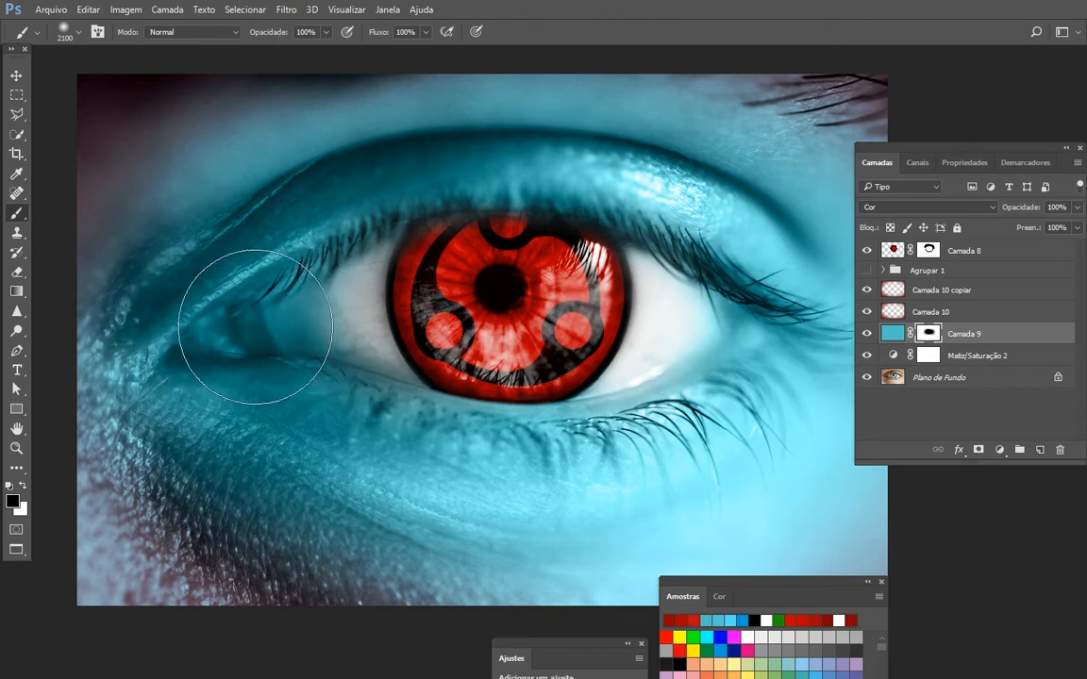
- Try masking the teal tint off the inner eye corner with the black 2100 px brush, and restore it with white
{"action": "left_click", "coordinate": [255, 326]}
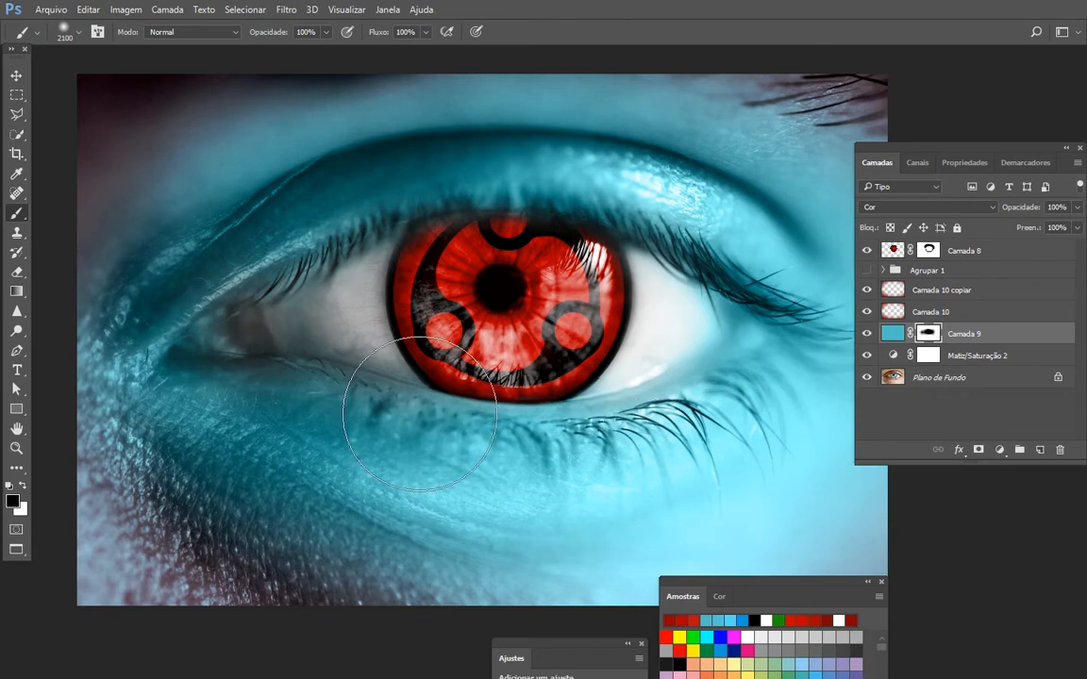
{"action": "key", "text": "c"}
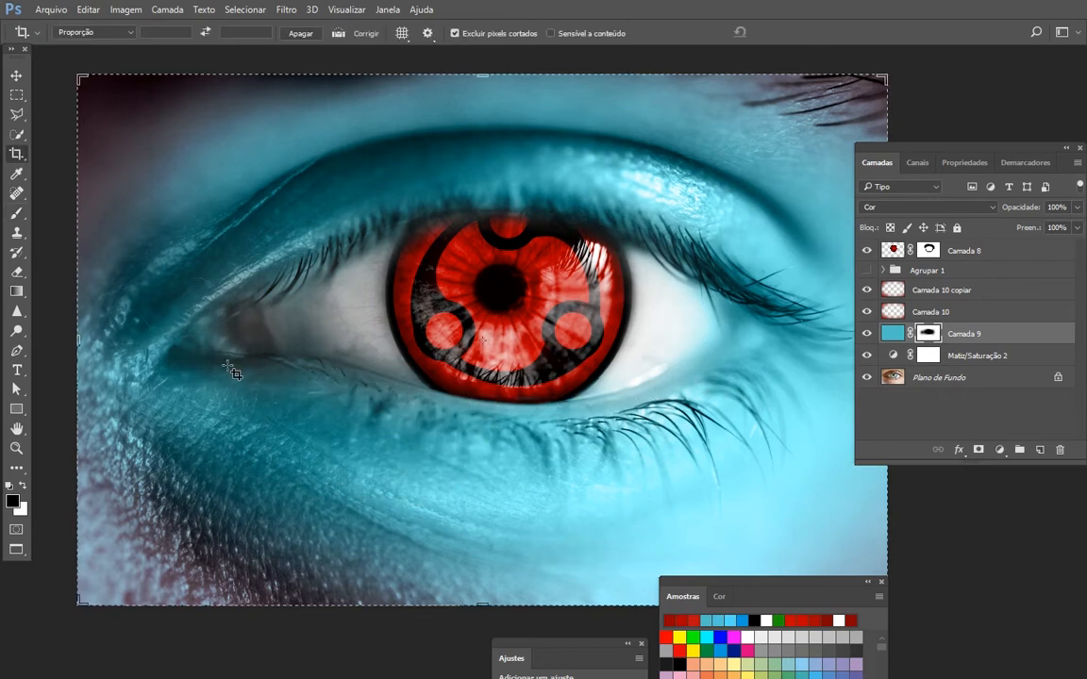
{"action": "key", "text": "b"}
{"action": "left_click", "coordinate": [218, 356]}
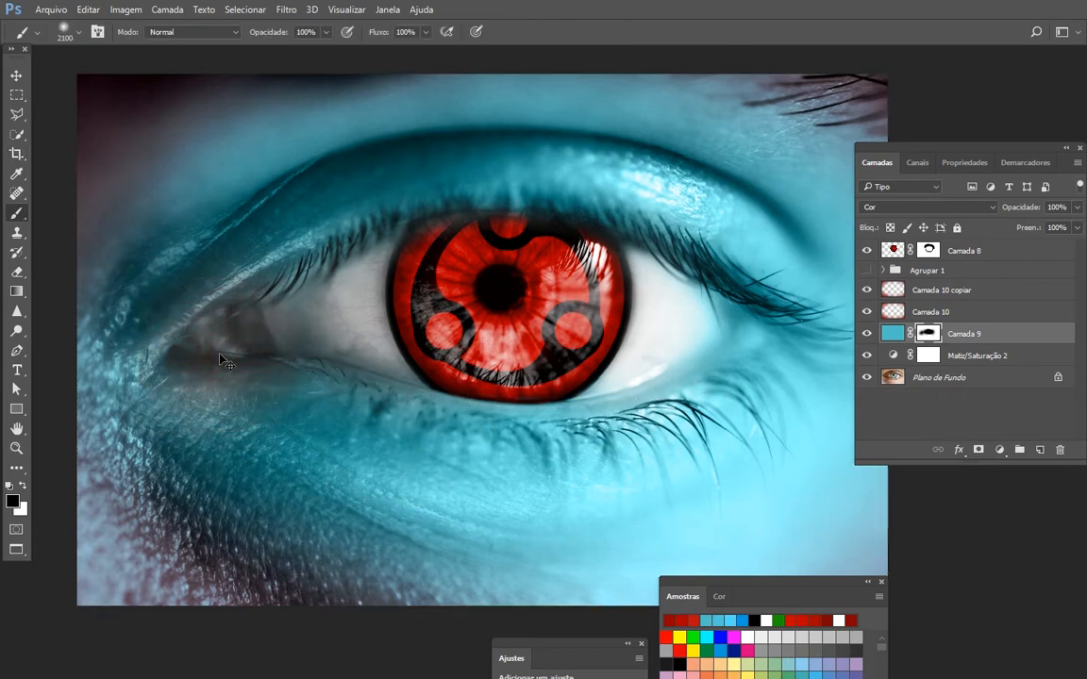
{"action": "key", "text": "x"}
{"action": "left_click", "coordinate": [217, 339]}
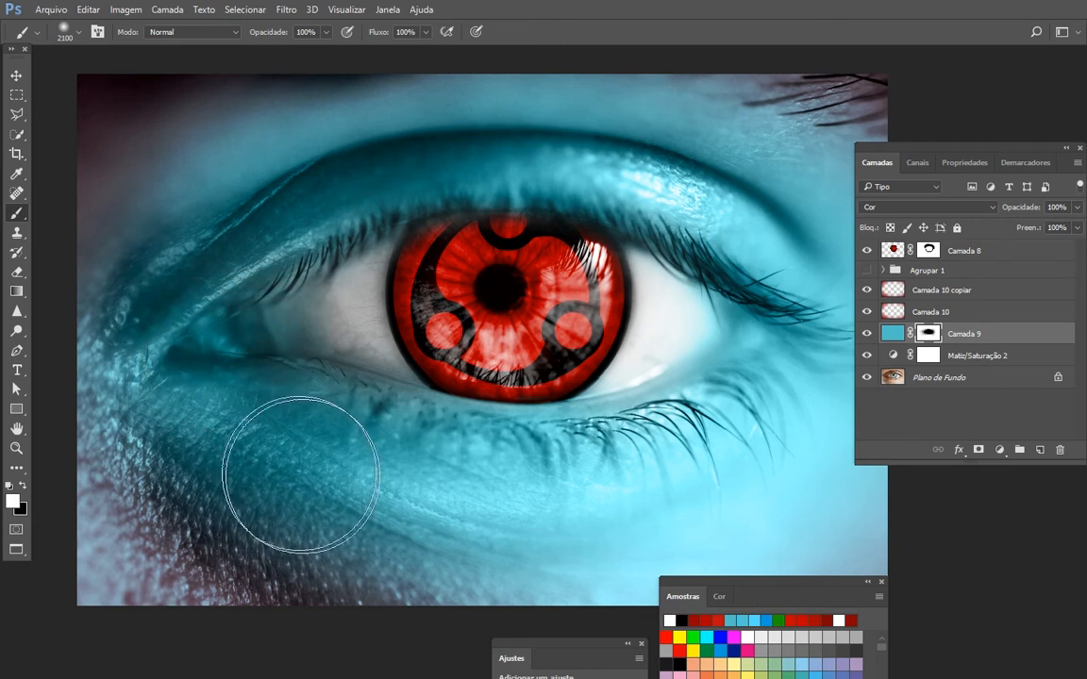
- Partially mask Camada 9's teal tint off the inner eye corner with a soft black 900 px brush at 30% opacity
{"action": "key", "text": "bracketleft"}
{"action": "key", "text": "bracketleft"}
{"action": "key", "text": "bracketleft"}
{"action": "key", "text": "bracketleft"}
{"action": "key", "text": "bracketleft"}
{"action": "key", "text": "bracketleft"}
{"action": "key", "text": "bracketleft"}
{"action": "key", "text": "bracketleft"}
{"action": "key", "text": "bracketleft"}
{"action": "key", "text": "bracketleft"}
{"action": "key", "text": "bracketleft"}
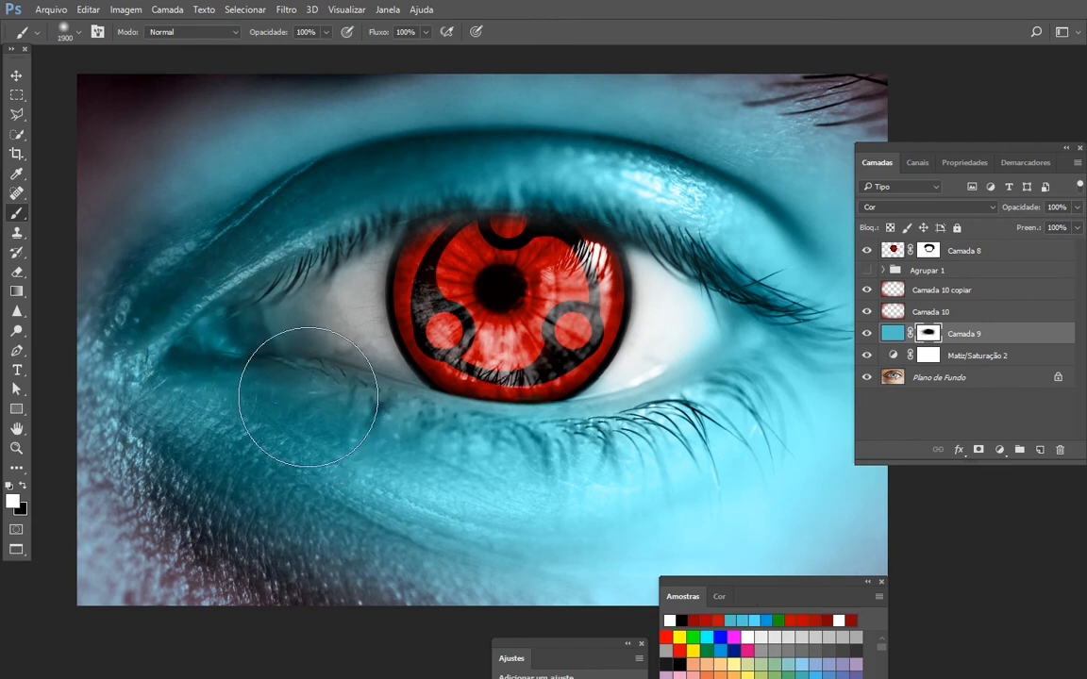
{"action": "key", "text": "bracketleft"}
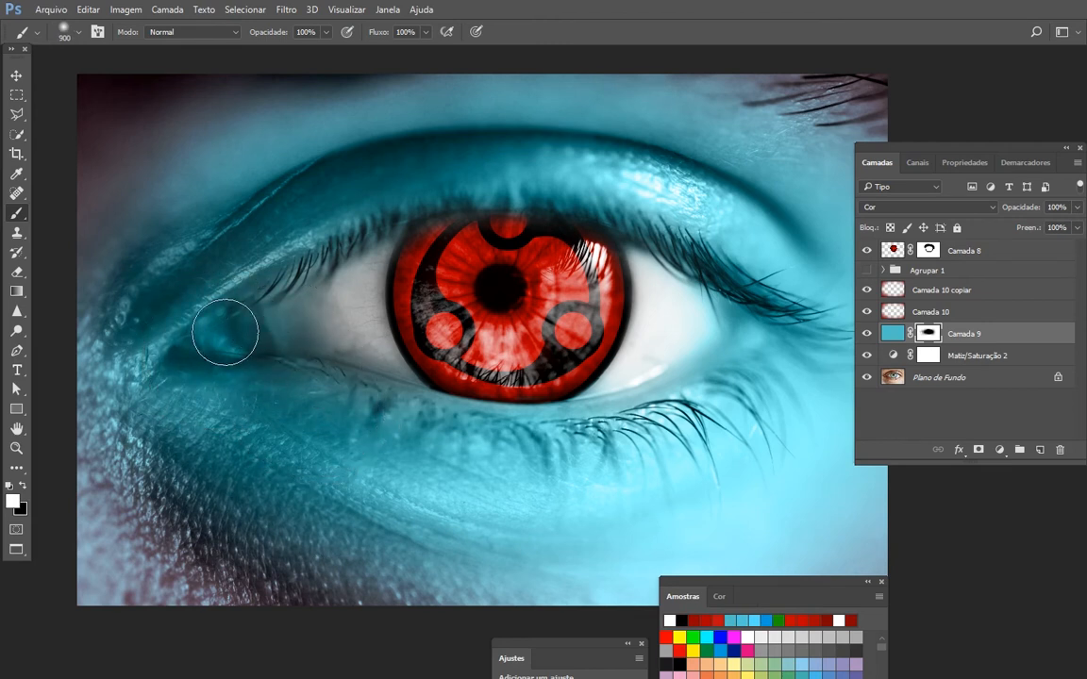
{"action": "key", "text": "3"}
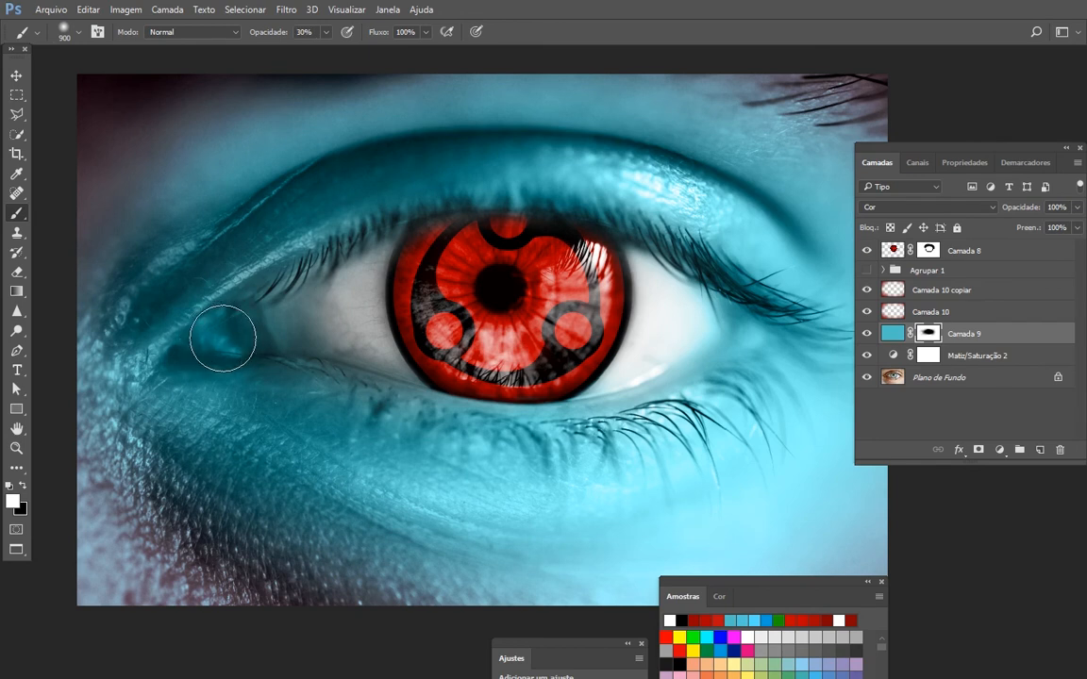
{"action": "key", "text": "x"}
{"action": "left_click", "coordinate": [220, 342]}
{"action": "left_click_drag", "start_coordinate": [220, 343], "coordinate": [293, 328]}
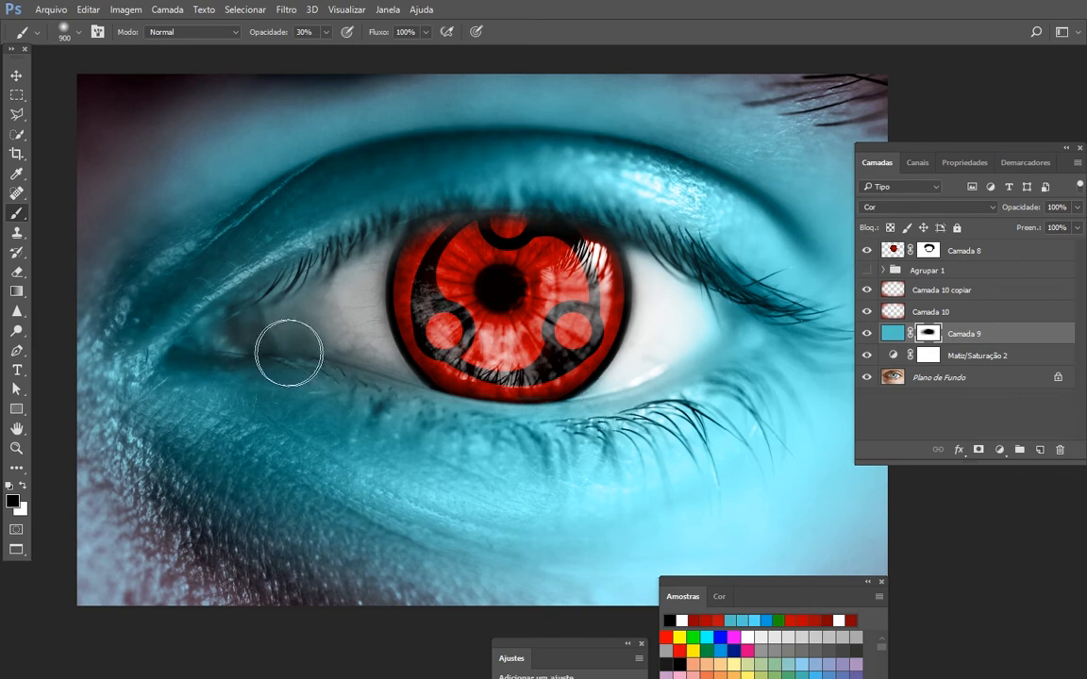
{"action": "left_click", "coordinate": [195, 345]}
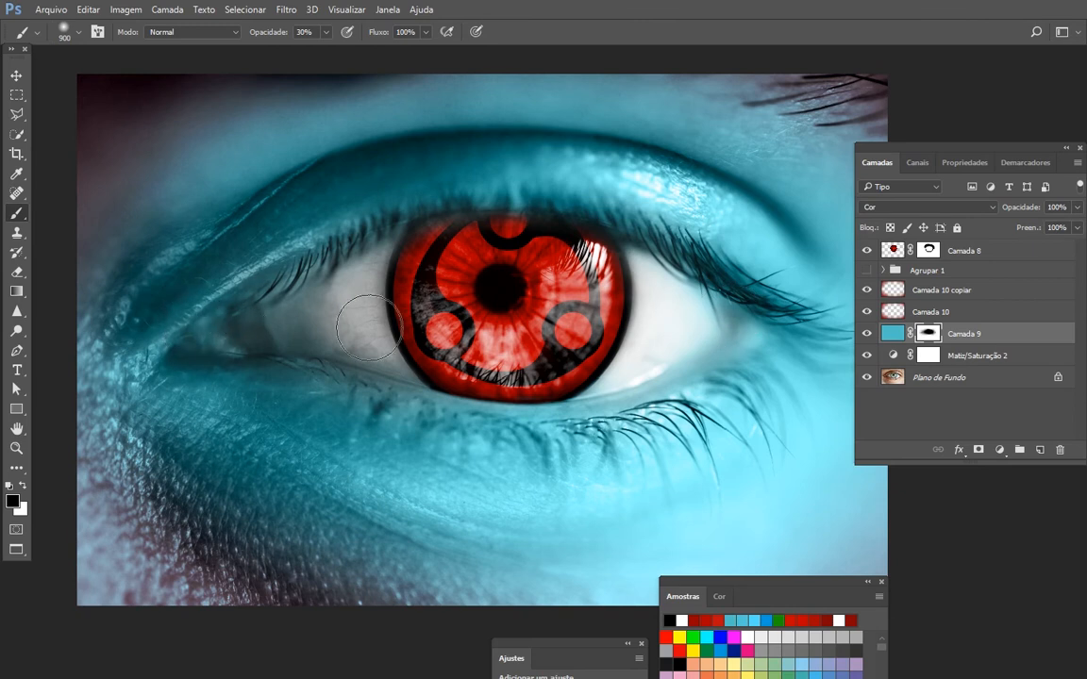
- Add a new layer above Camada 10 copiar and reduce the brush size to 500 px
{"action": "left_click_drag", "start_coordinate": [601, 355], "coordinate": [569, 339]}
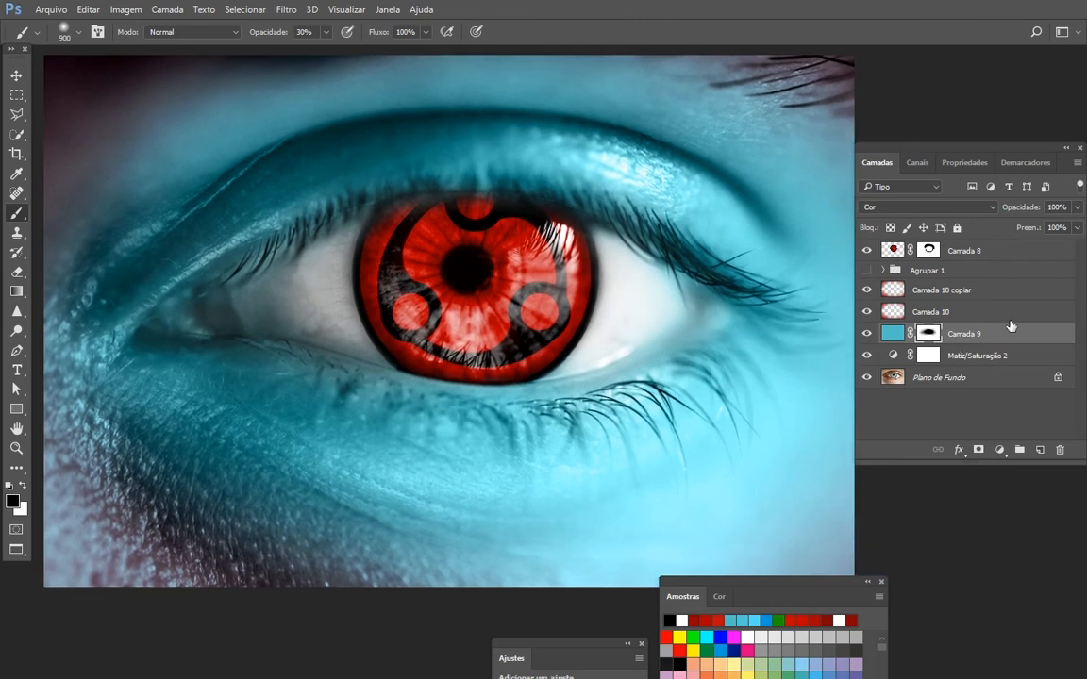
{"action": "left_click", "coordinate": [965, 293]}
{"action": "left_click", "coordinate": [1037, 450]}
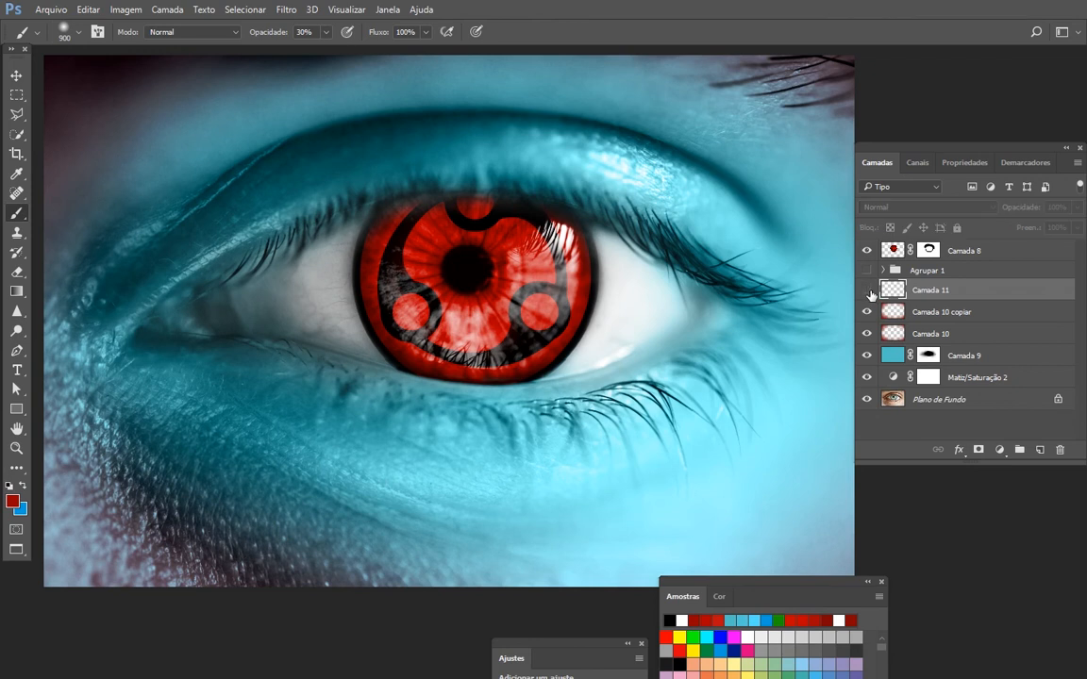
{"action": "key", "text": "bracketleft"}
{"action": "key", "text": "bracketleft"}
{"action": "key", "text": "bracketleft"}
{"action": "key", "text": "bracketleft"}
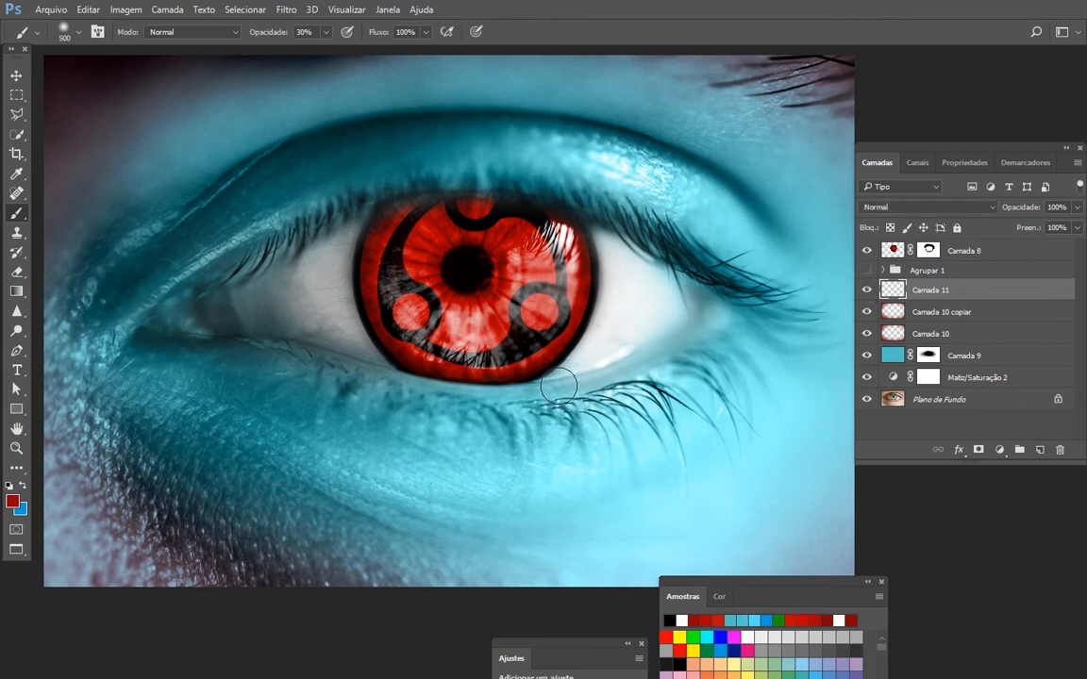
- Paint dark red bands along the upper and lower eyelids around the iris on Camada 11 at 100% brush opacity
{"action": "mouse_move", "coordinate": [538, 390]}
{"action": "left_mouse_down"}
{"action": "mouse_move", "coordinate": [458, 395]}
{"action": "mouse_move", "coordinate": [393, 381]}
{"action": "mouse_move", "coordinate": [522, 405]}
{"action": "mouse_move", "coordinate": [578, 387]}
{"action": "left_mouse_up"}
{"action": "key", "text": "ctrl+z"}
{"action": "left_click", "coordinate": [300, 32]}
{"action": "type", "text": "100"}
{"action": "key", "text": "Return"}
{"action": "mouse_move", "coordinate": [570, 206]}
{"action": "left_mouse_down"}
{"action": "mouse_move", "coordinate": [428, 189]}
{"action": "mouse_move", "coordinate": [360, 223]}
{"action": "mouse_move", "coordinate": [385, 362]}
{"action": "mouse_move", "coordinate": [519, 383]}
{"action": "mouse_move", "coordinate": [566, 364]}
{"action": "mouse_move", "coordinate": [553, 381]}
{"action": "mouse_move", "coordinate": [565, 381]}
{"action": "mouse_move", "coordinate": [461, 386]}
{"action": "mouse_move", "coordinate": [370, 357]}
{"action": "mouse_move", "coordinate": [401, 376]}
{"action": "mouse_move", "coordinate": [576, 377]}
{"action": "left_mouse_up"}
{"action": "mouse_move", "coordinate": [557, 202]}
{"action": "left_mouse_down"}
{"action": "mouse_move", "coordinate": [548, 189]}
{"action": "mouse_move", "coordinate": [471, 177]}
{"action": "mouse_move", "coordinate": [384, 199]}
{"action": "mouse_move", "coordinate": [544, 195]}
{"action": "mouse_move", "coordinate": [582, 208]}
{"action": "mouse_move", "coordinate": [545, 231]}
{"action": "left_mouse_up"}
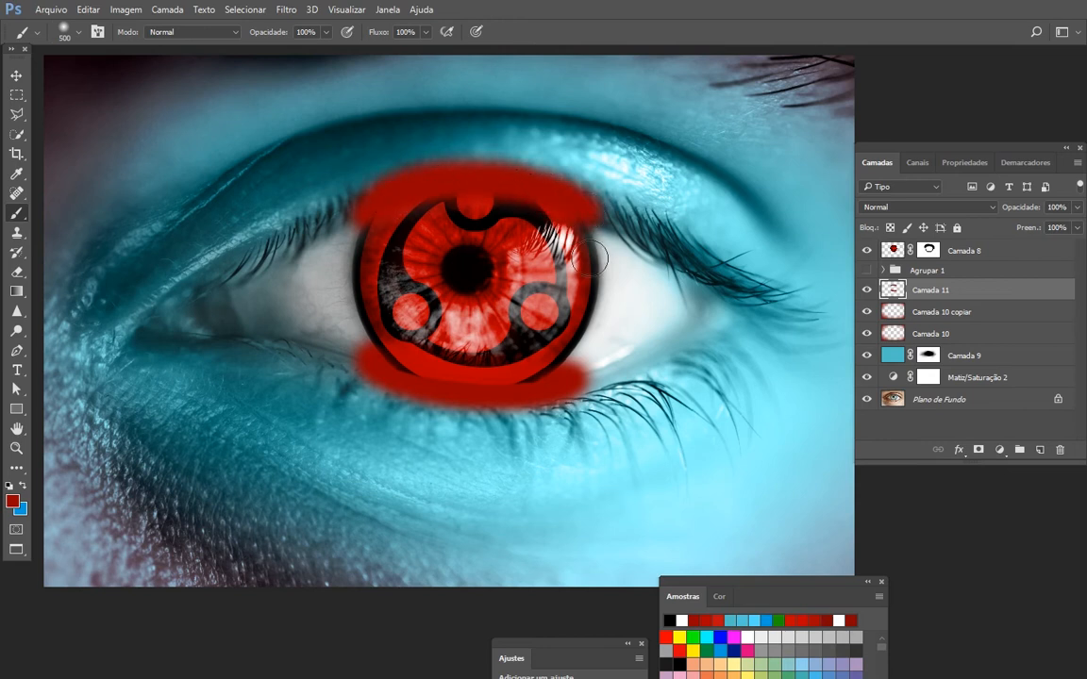
- Soften the dark red bands on Camada 11 with a Gaussian Blur (Desfoque Gaussiano)
{"action": "left_click", "coordinate": [285, 11]}
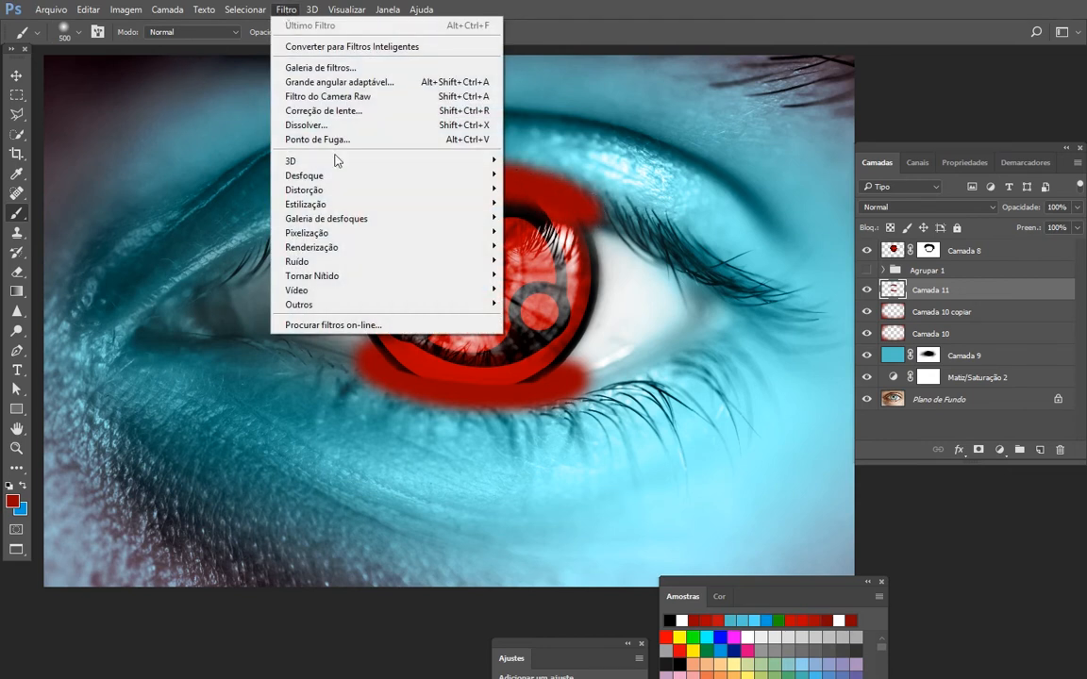
{"action": "mouse_move", "coordinate": [429, 192]}
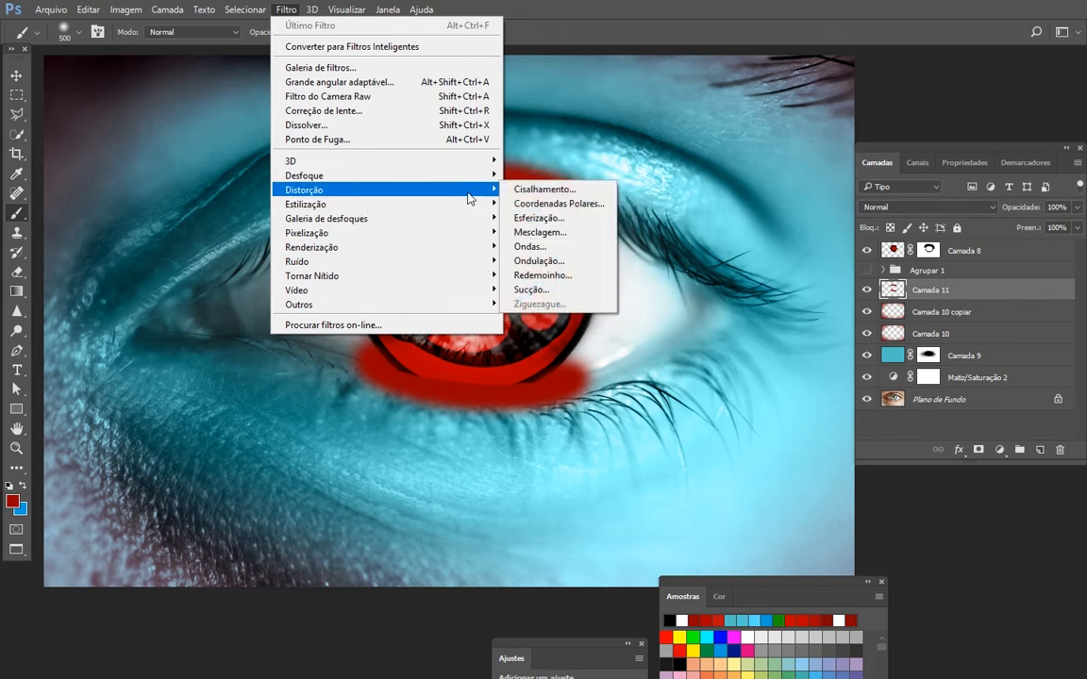
{"action": "mouse_move", "coordinate": [400, 175]}
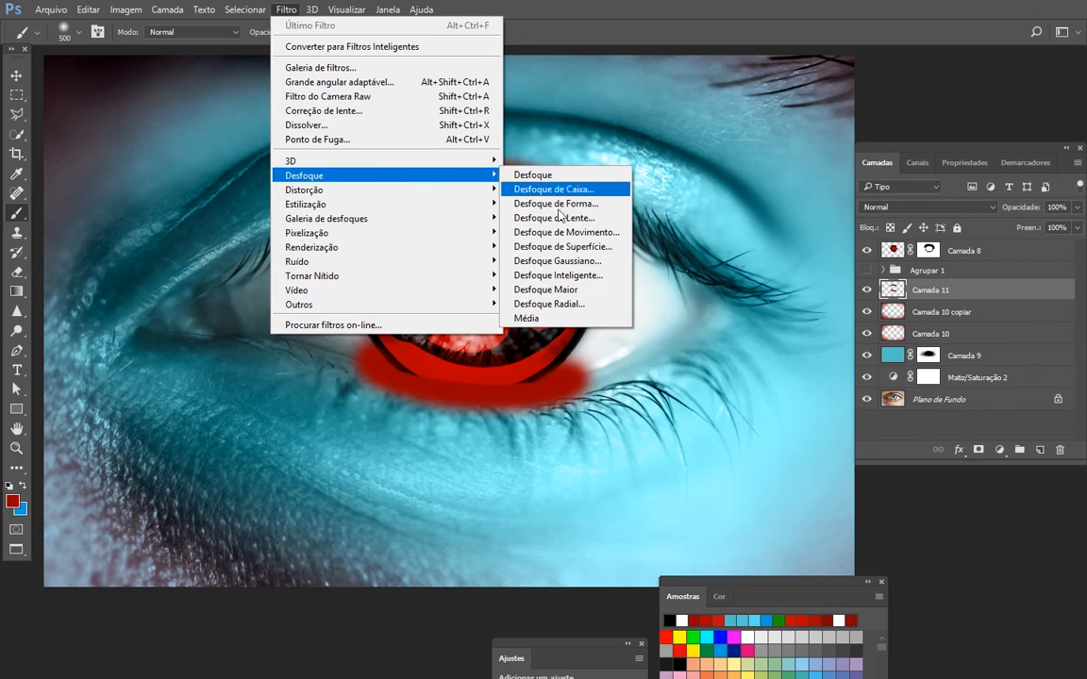
{"action": "left_click", "coordinate": [604, 261]}
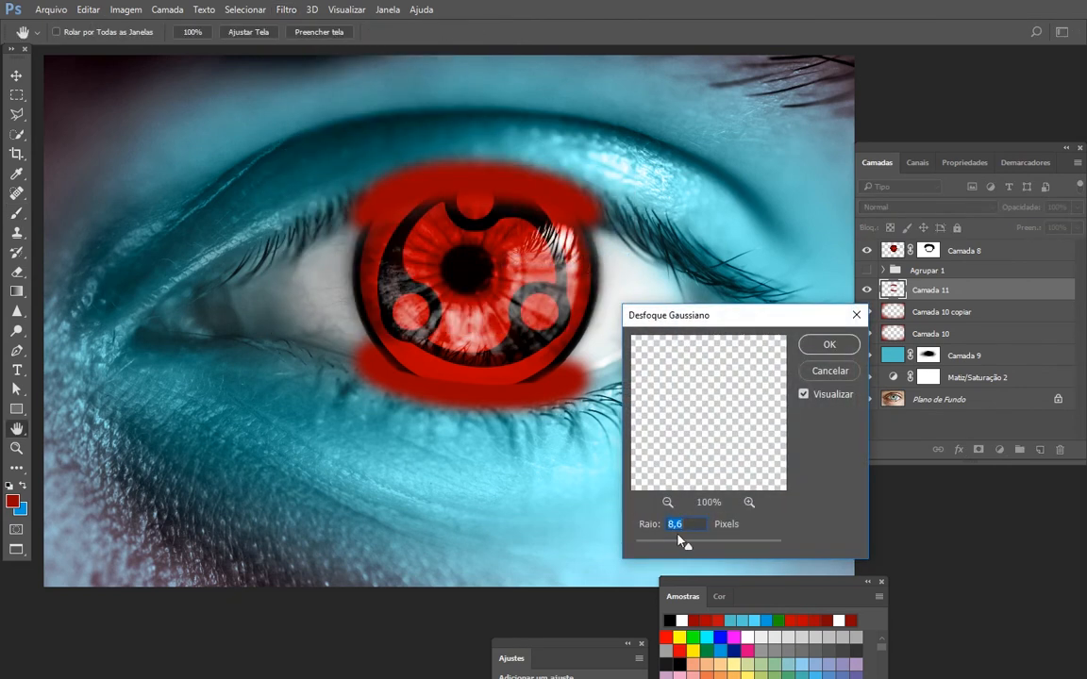
{"action": "left_click_drag", "start_coordinate": [700, 553], "coordinate": [740, 551]}
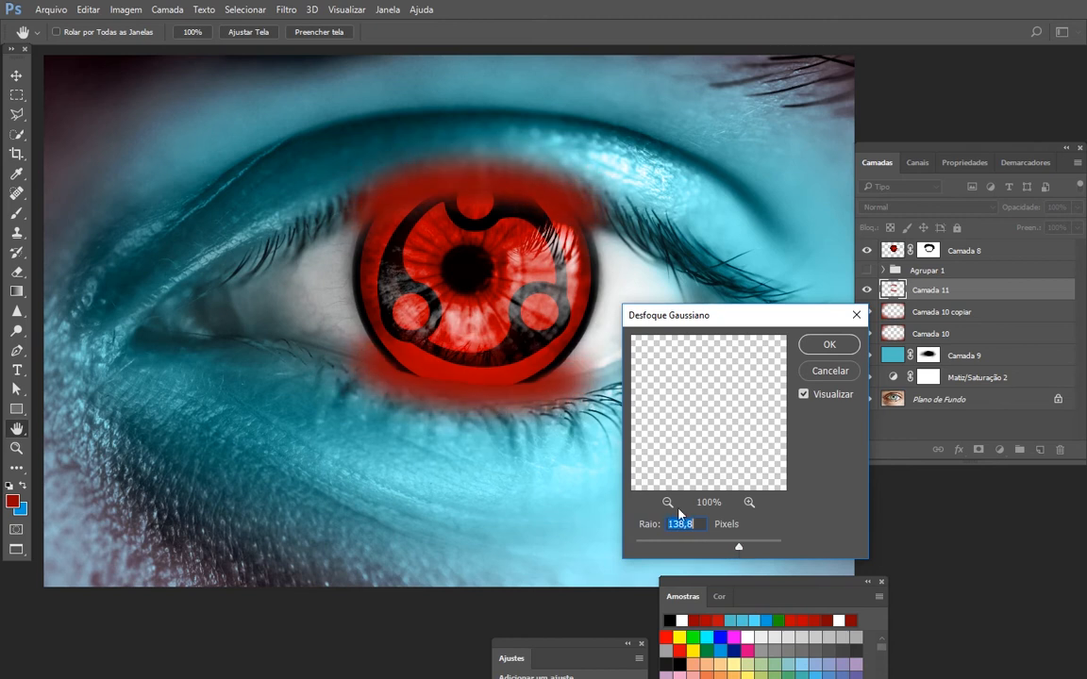
{"action": "left_click_drag", "start_coordinate": [742, 549], "coordinate": [759, 549]}
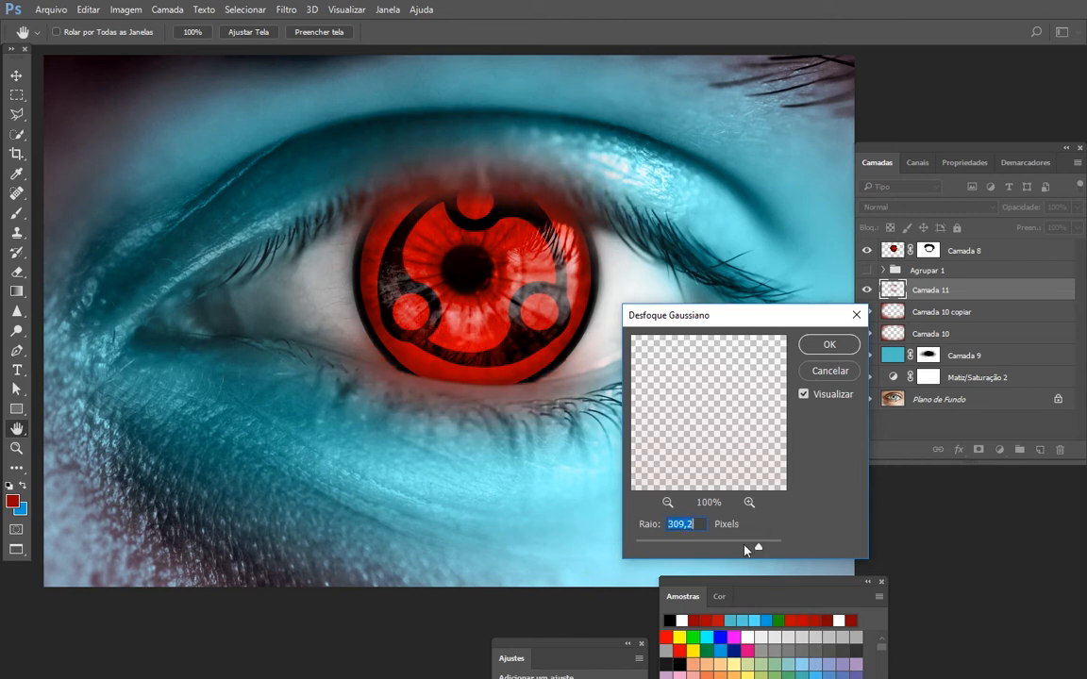
{"action": "left_click", "coordinate": [745, 549]}
{"action": "left_click", "coordinate": [829, 346]}
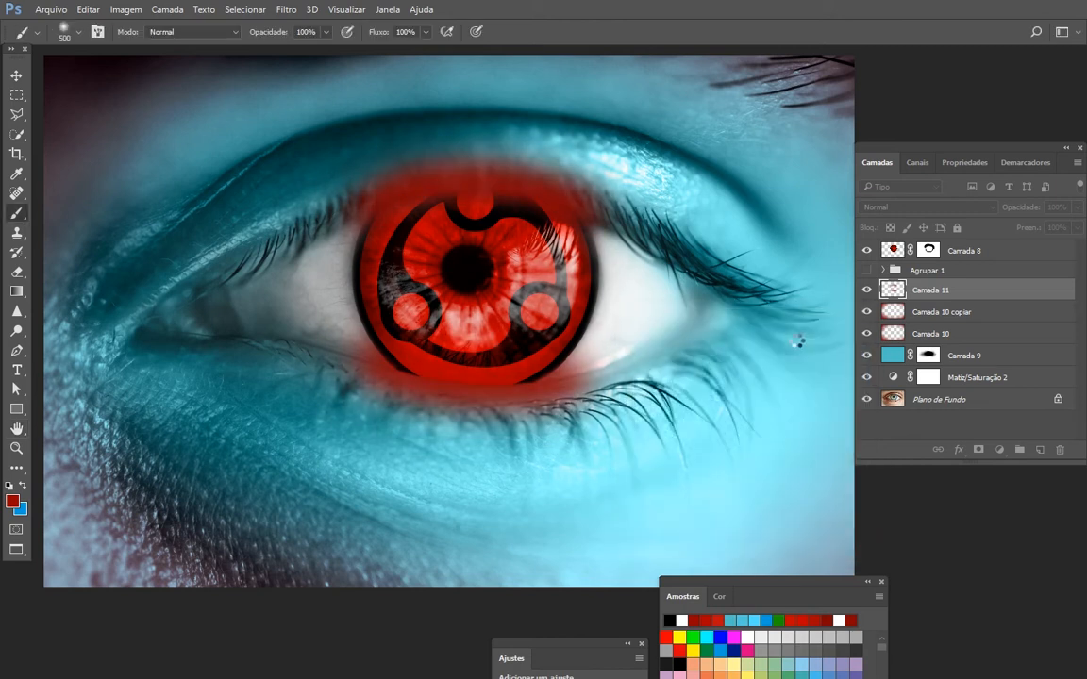
- Preview different blend modes on Camada 11 and set it to Cor
{"action": "left_click", "coordinate": [906, 207]}
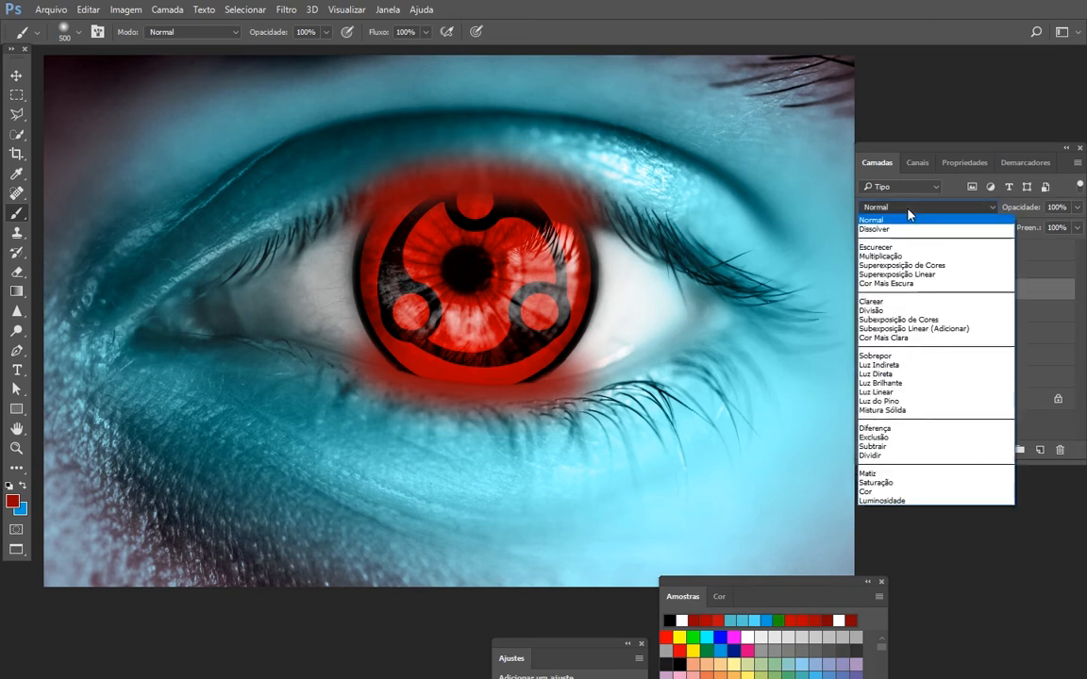
{"action": "left_click", "coordinate": [911, 231]}
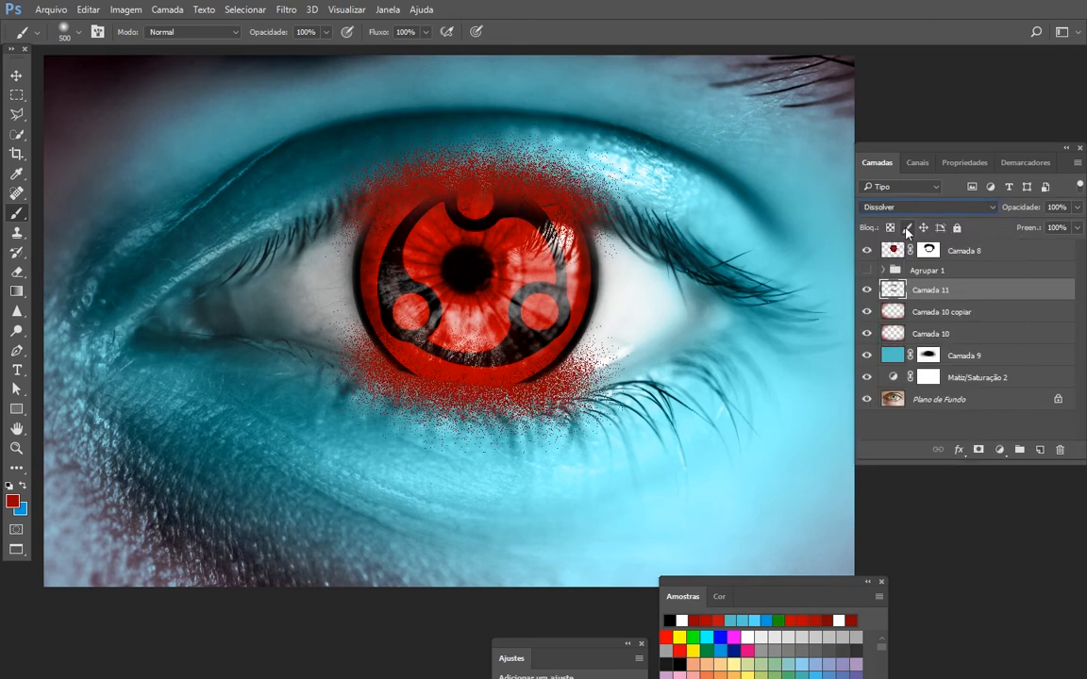
{"action": "key", "text": "Down"}
{"action": "key", "text": "Down"}
{"action": "key", "text": "Down"}
{"action": "key", "text": "Down"}
{"action": "key", "text": "Down"}
{"action": "key", "text": "Down"}
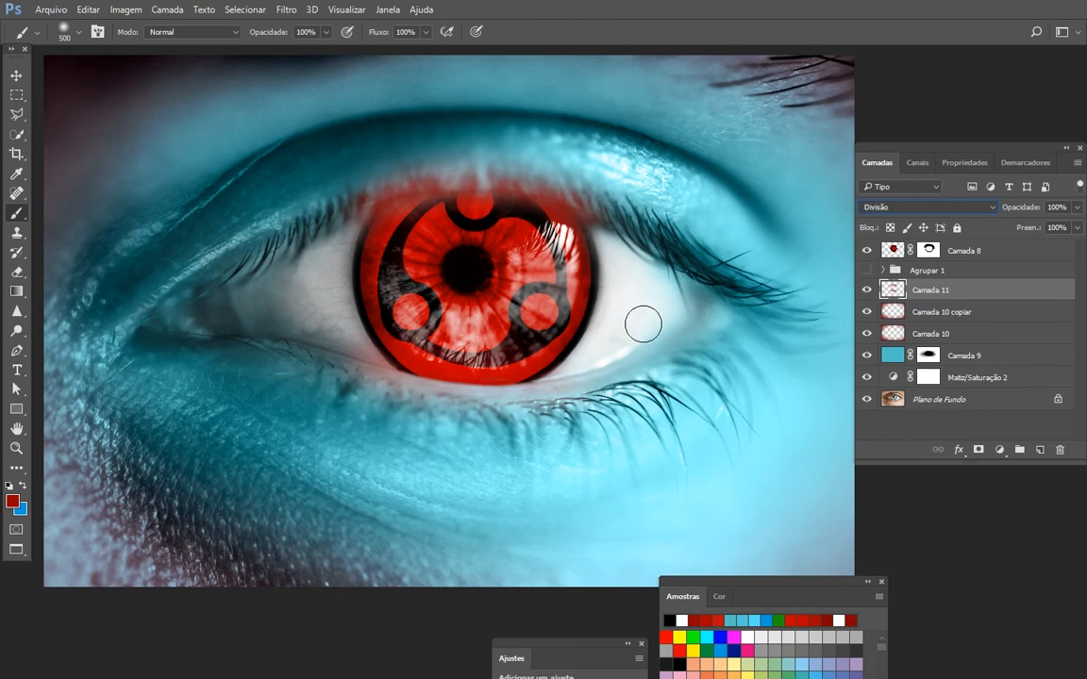
{"action": "key", "text": "Down"}
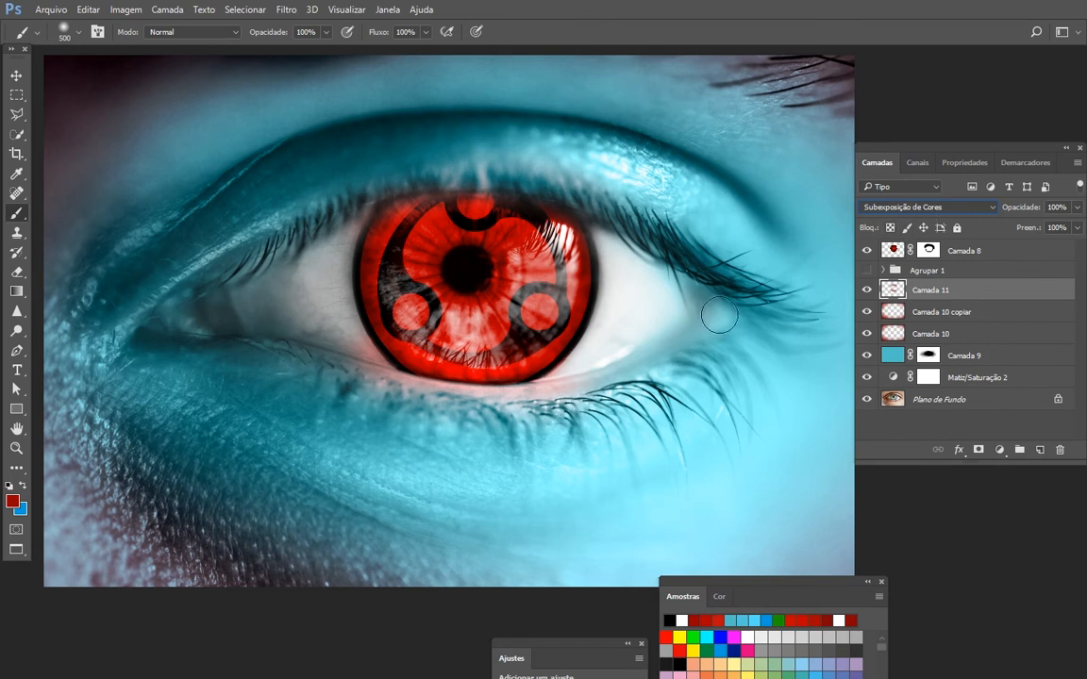
{"action": "key", "text": "Down"}
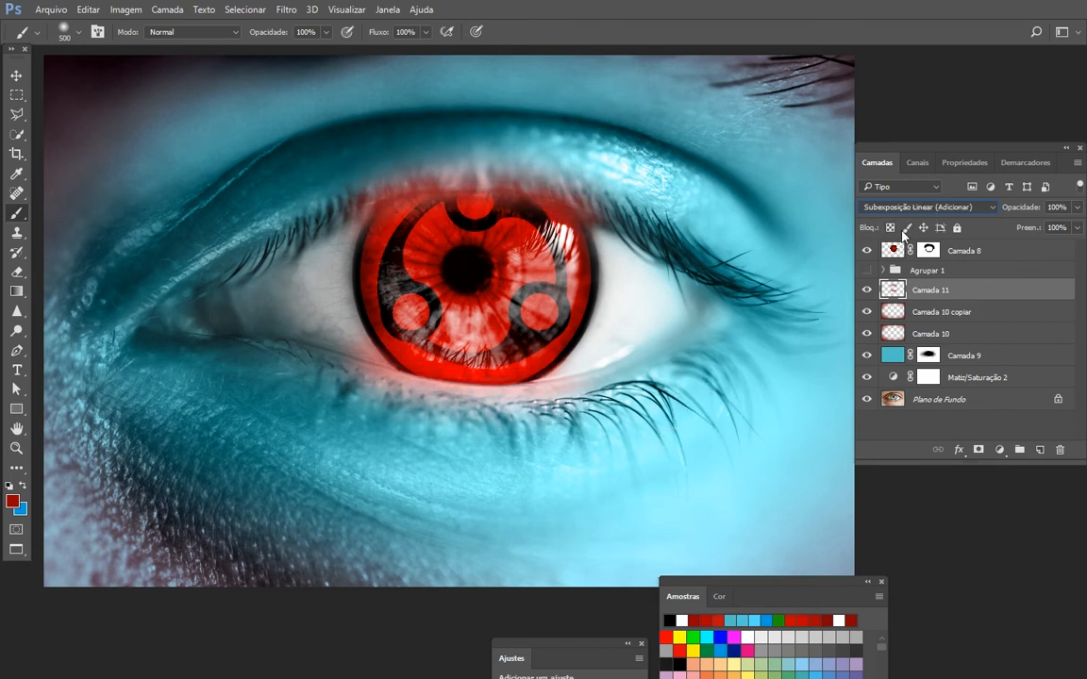
{"action": "key", "text": "Down"}
{"action": "key", "text": "Down"}
{"action": "key", "text": "Down"}
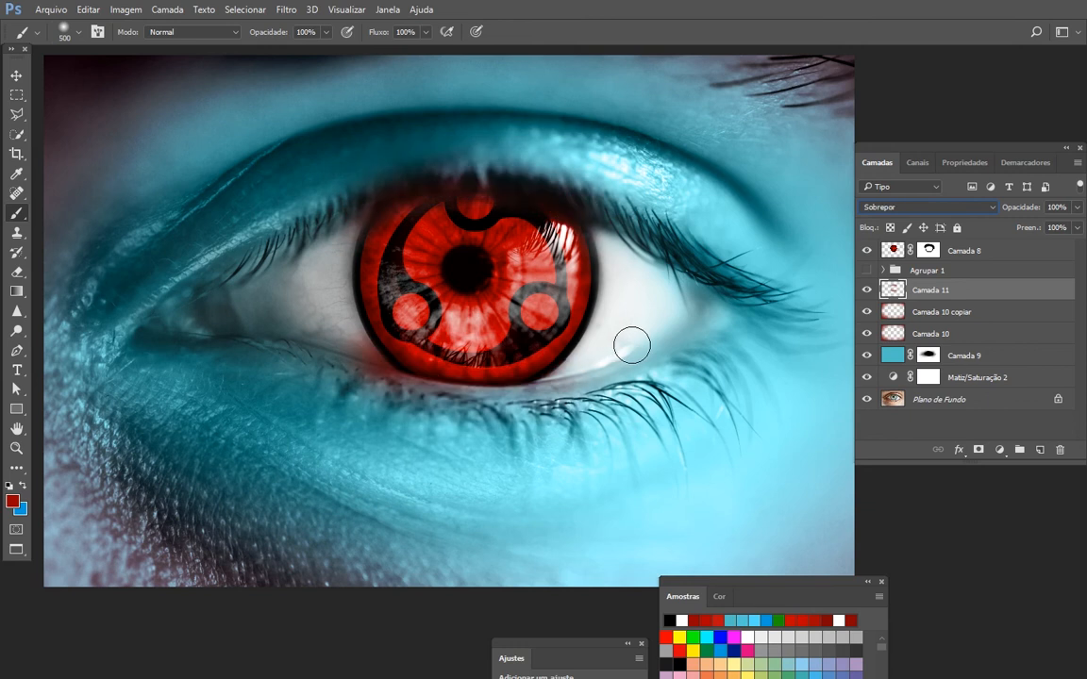
{"action": "key", "text": "Down"}
{"action": "key", "text": "Down"}
{"action": "key", "text": "Down"}
{"action": "key", "text": "Down"}
{"action": "key", "text": "Down"}
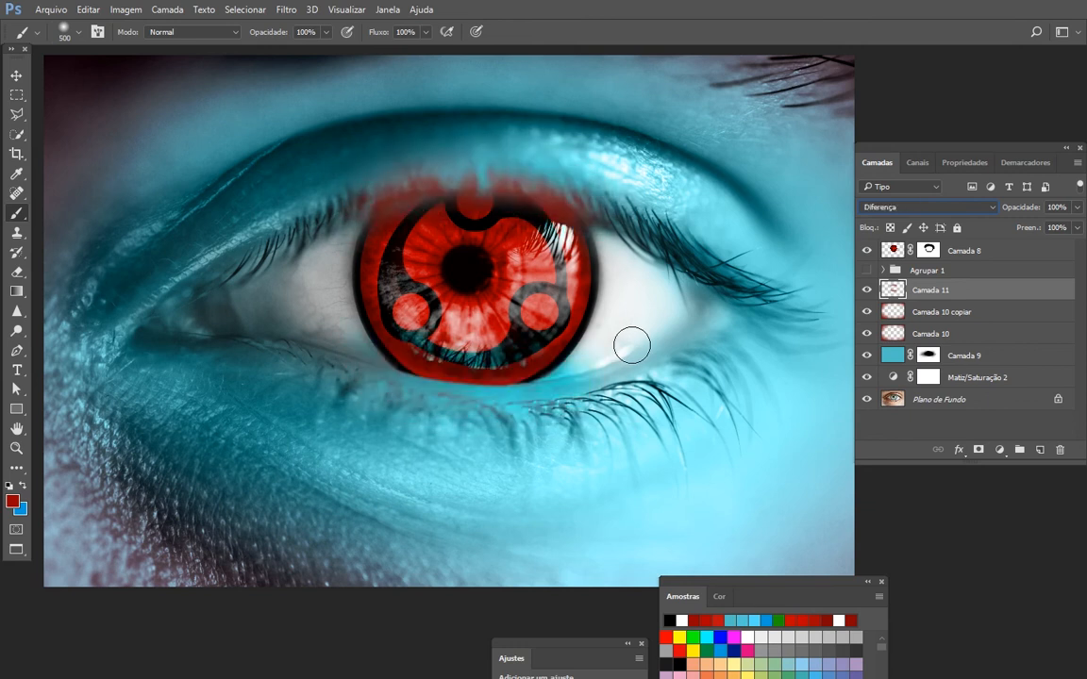
{"action": "key", "text": "Down"}
{"action": "key", "text": "Down"}
{"action": "key", "text": "Down"}
{"action": "key", "text": "Down"}
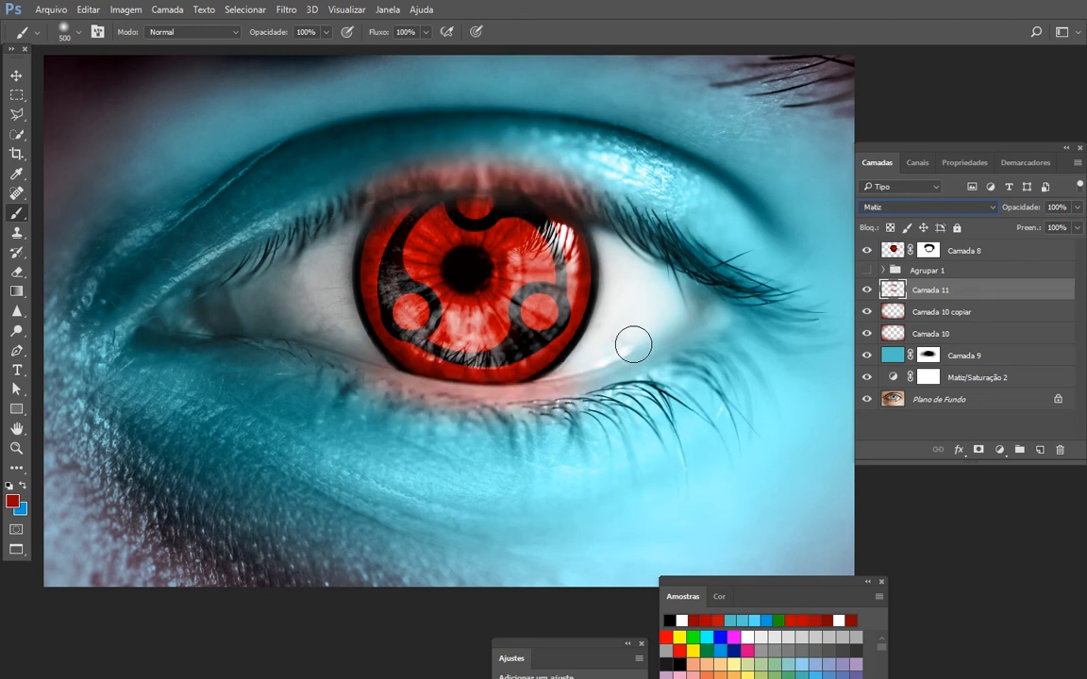
{"action": "key", "text": "Down"}
{"action": "key", "text": "Down"}
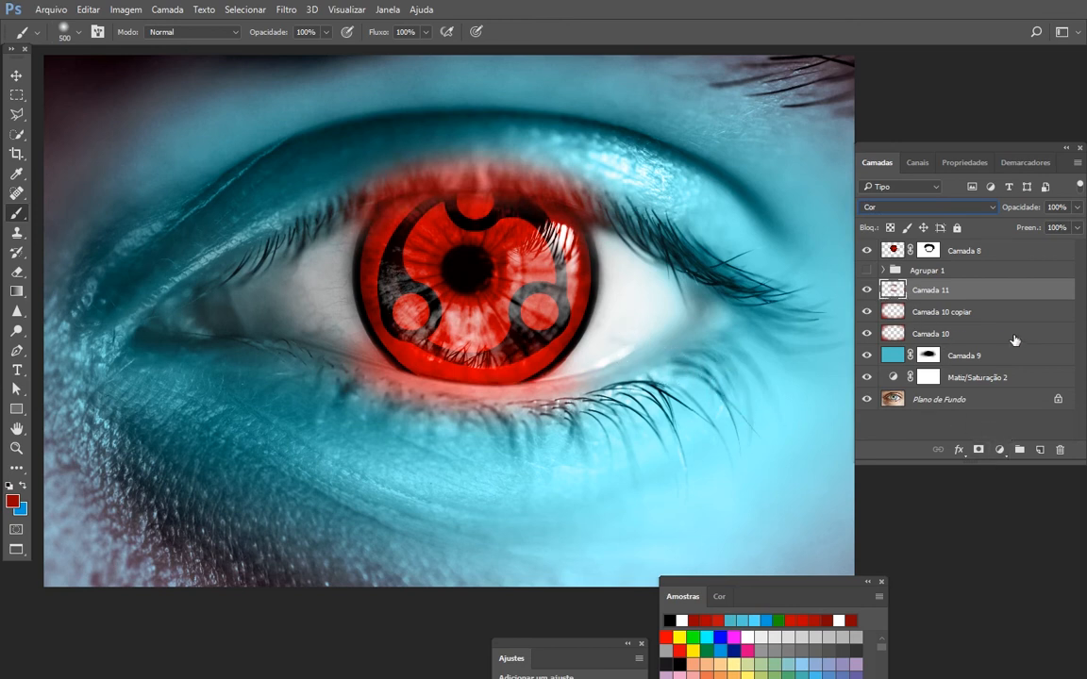
- Add a layer mask to Camada 11 and paint the red glow off the iris with a soft black 700 px brush
{"action": "left_click", "coordinate": [867, 291]}
{"action": "left_click", "coordinate": [867, 290]}
{"action": "left_click", "coordinate": [980, 452]}
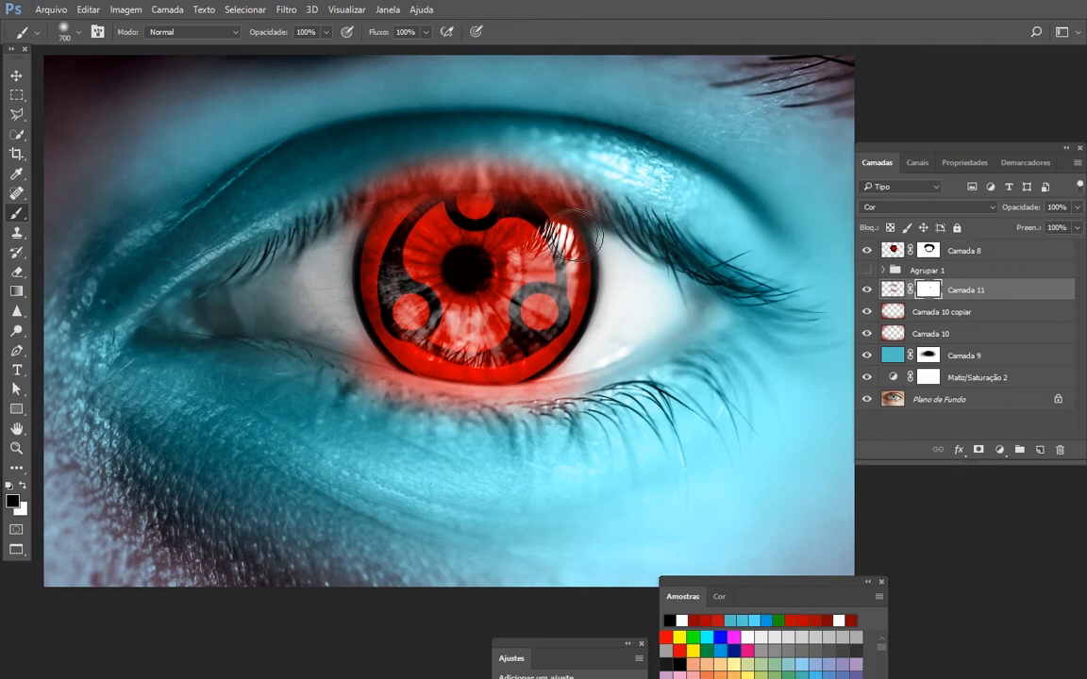
{"action": "left_click_drag", "start_coordinate": [460, 219], "coordinate": [387, 225]}
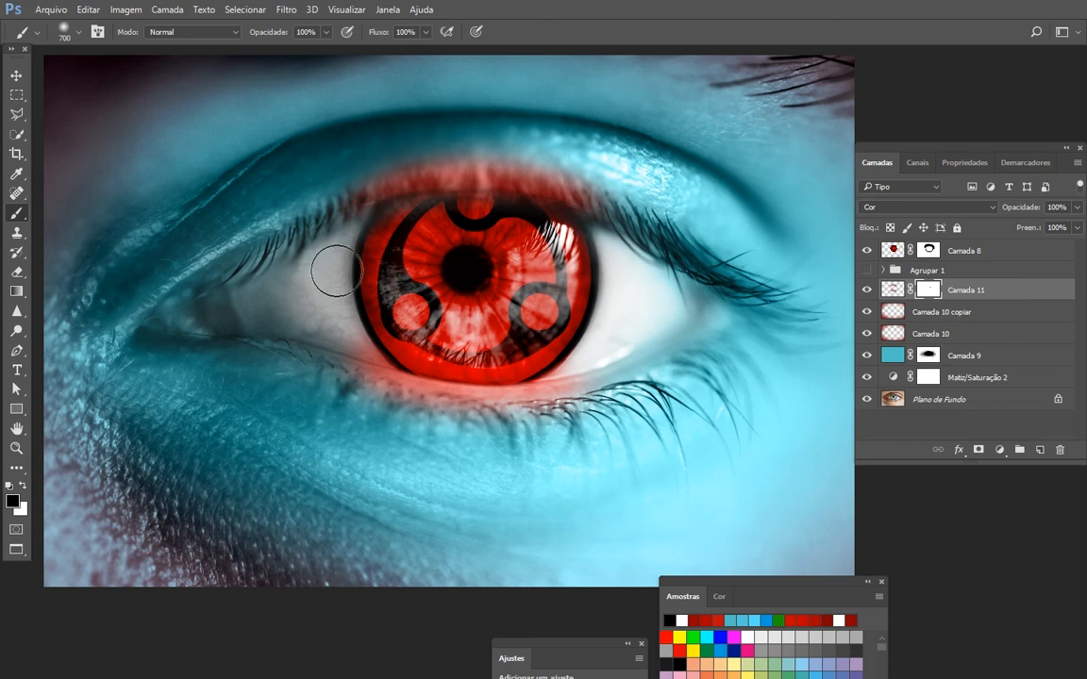
{"action": "left_click_drag", "start_coordinate": [512, 355], "coordinate": [401, 345]}
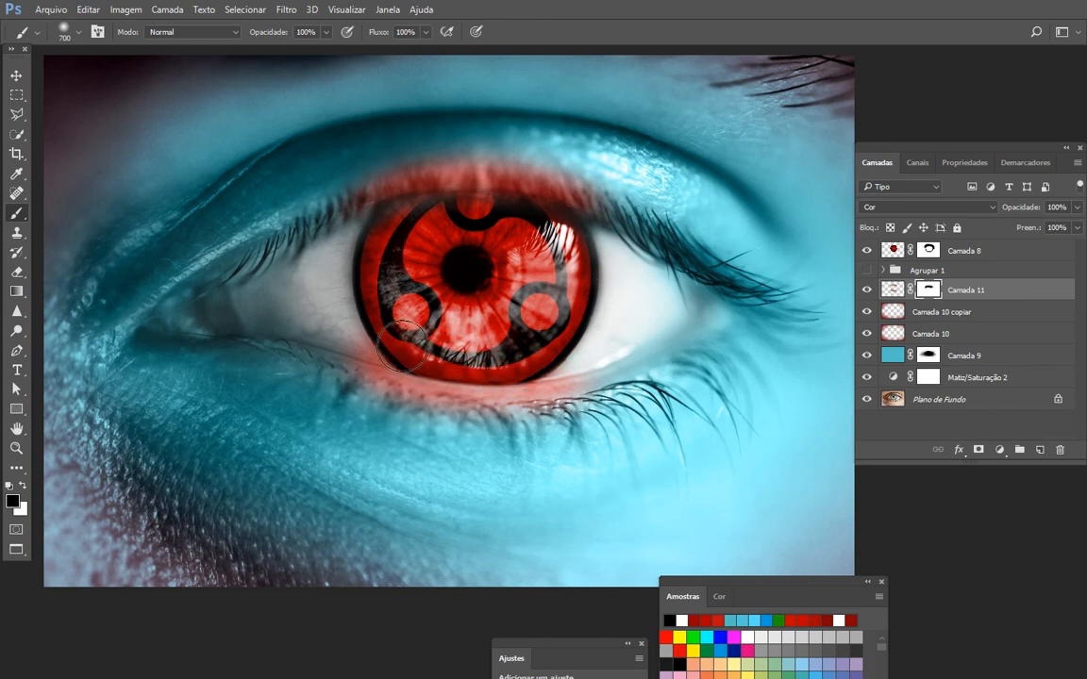
- Compare the image with Camada 11 hidden and shown, leaving the layer on
{"action": "left_click", "coordinate": [867, 290]}
{"action": "left_click", "coordinate": [867, 291]}
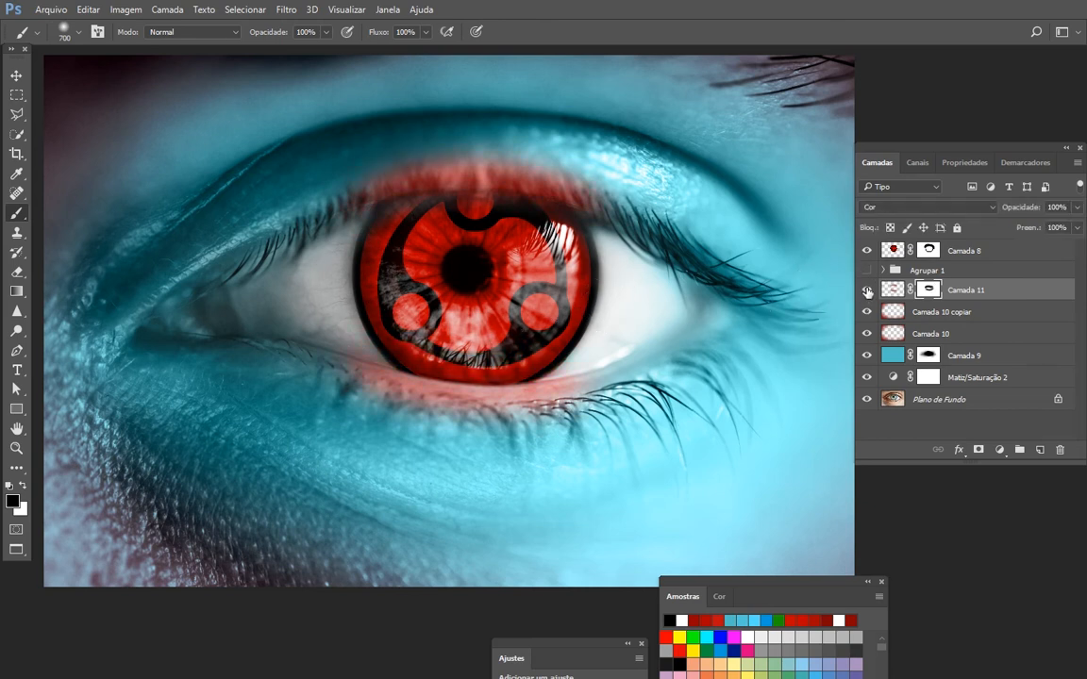
{"action": "left_click", "coordinate": [867, 290]}
{"action": "left_click", "coordinate": [867, 290]}
- Fade the red glow on the eyelids in Camada 11's mask with a soft black 2200 px brush at 20% opacity
{"action": "key", "text": "bracketright"}
{"action": "key", "text": "bracketright"}
{"action": "key", "text": "bracketright"}
{"action": "key", "text": "bracketright"}
{"action": "key", "text": "bracketright"}
{"action": "key", "text": "bracketright"}
{"action": "key", "text": "bracketright"}
{"action": "key", "text": "bracketright"}
{"action": "key", "text": "bracketright"}
{"action": "key", "text": "bracketright"}
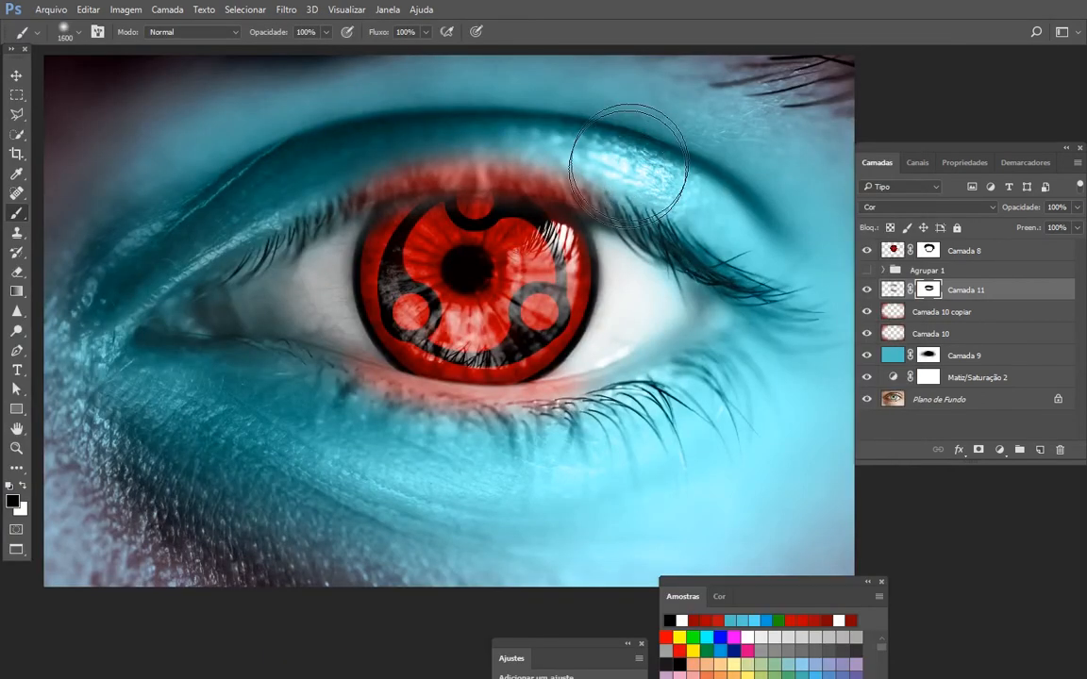
{"action": "key", "text": "bracketright"}
{"action": "key", "text": "bracketright"}
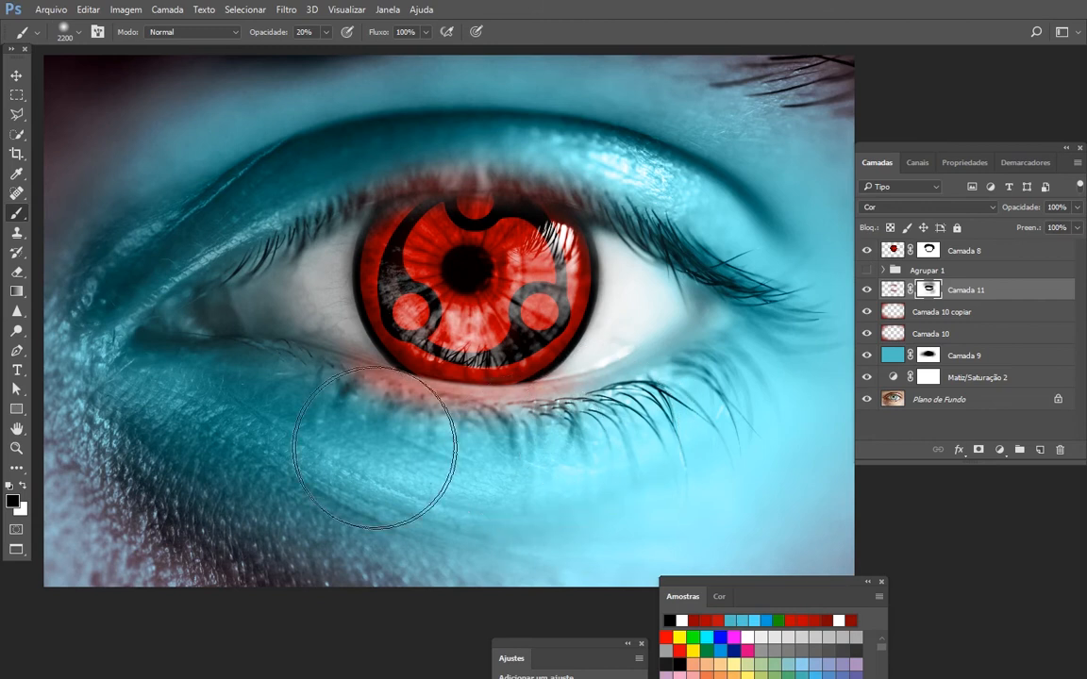
- Toggle Camada 11 off and on to examine how its red glow affects the eyelids, leaving it shown
{"action": "left_click", "coordinate": [869, 291]}
{"action": "left_click", "coordinate": [869, 291]}
{"action": "left_click", "coordinate": [865, 291]}
{"action": "left_click", "coordinate": [864, 294]}
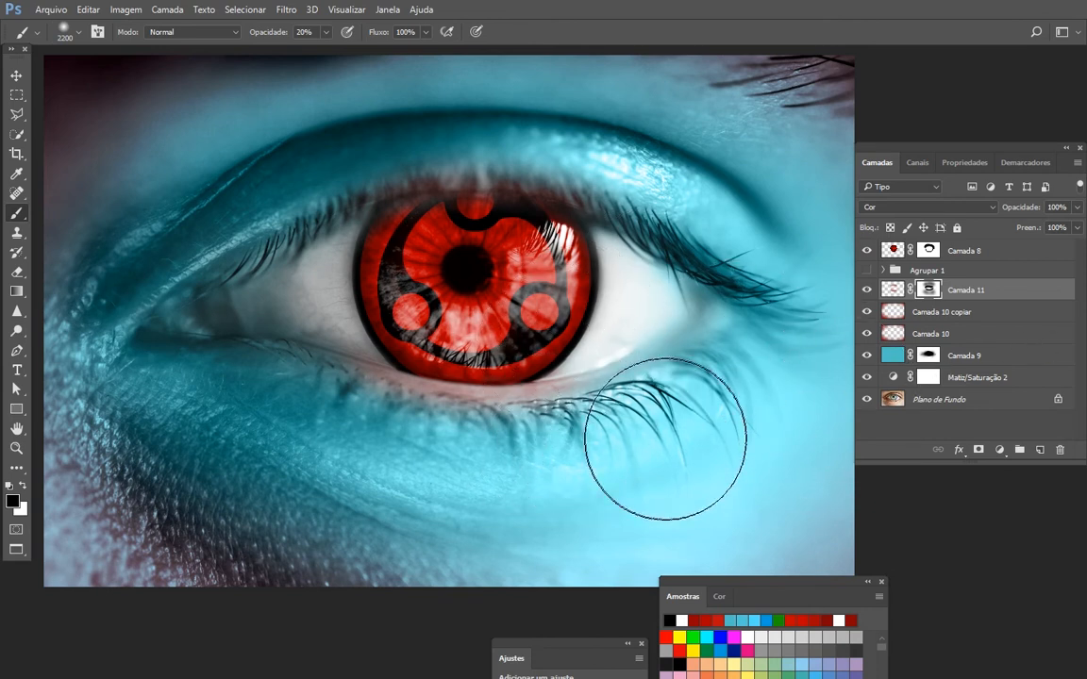
- Try painting dark red on Camada 10 over the skin below the outer lashes at 100% brush opacity, and undo the stroke
{"action": "key", "text": "i"}
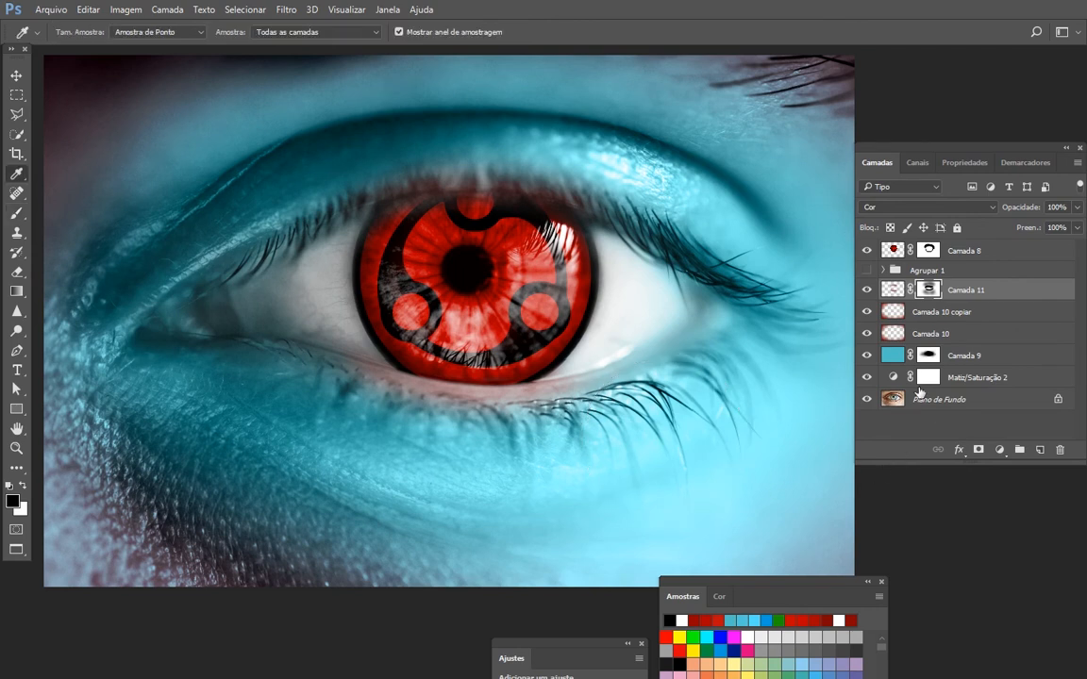
{"action": "left_click", "coordinate": [950, 314]}
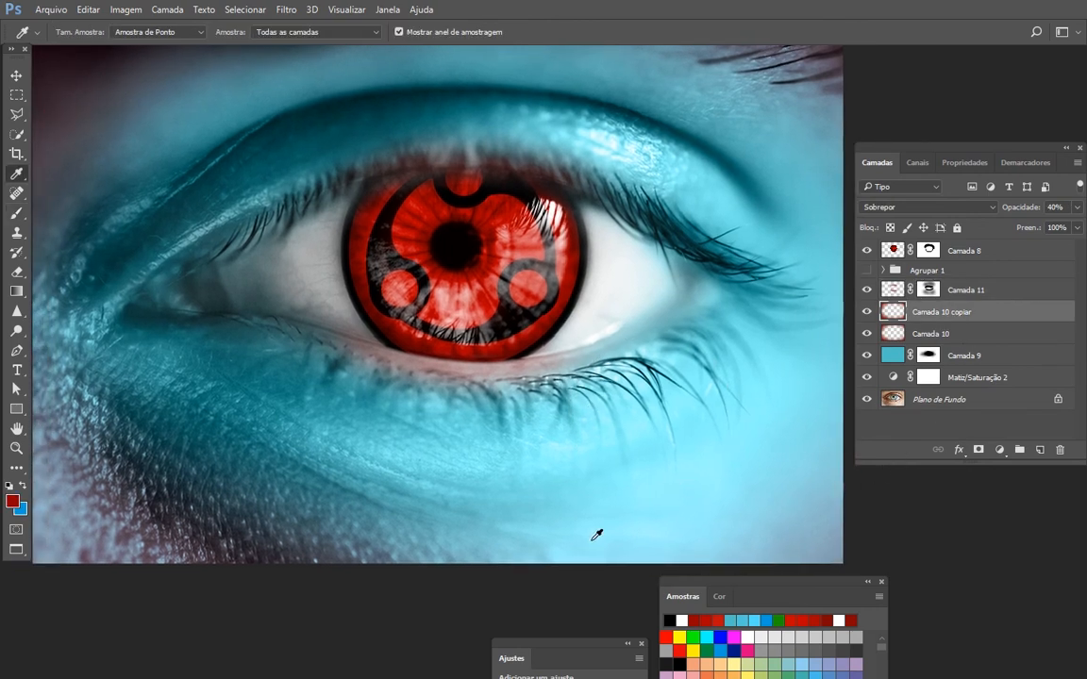
{"action": "key", "text": "b"}
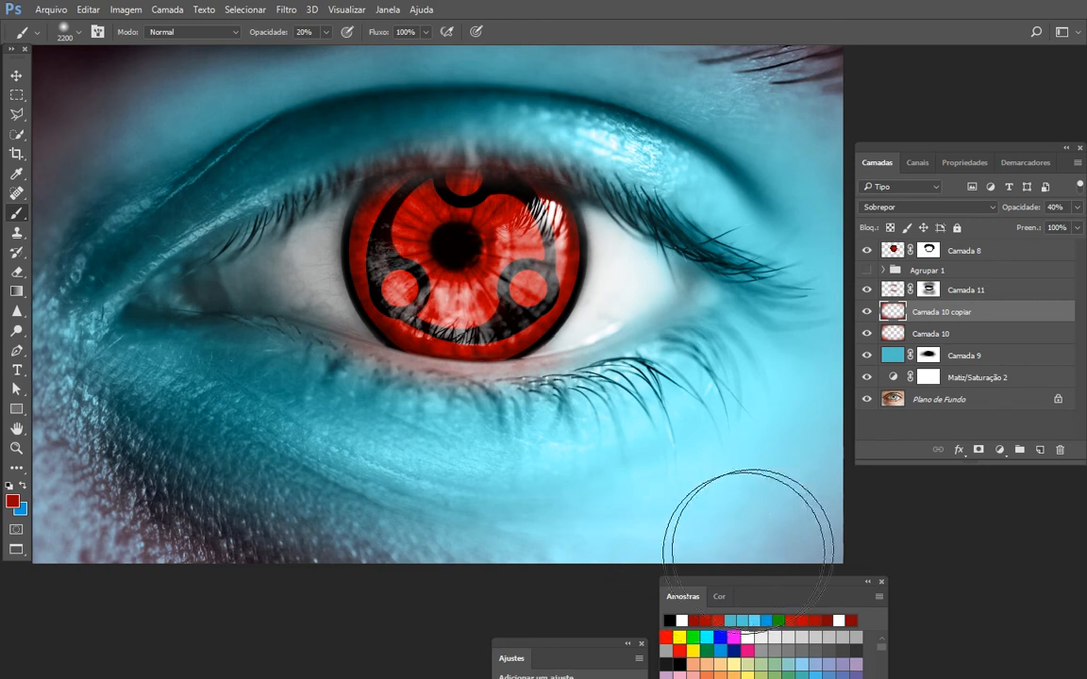
{"action": "left_click", "coordinate": [931, 340]}
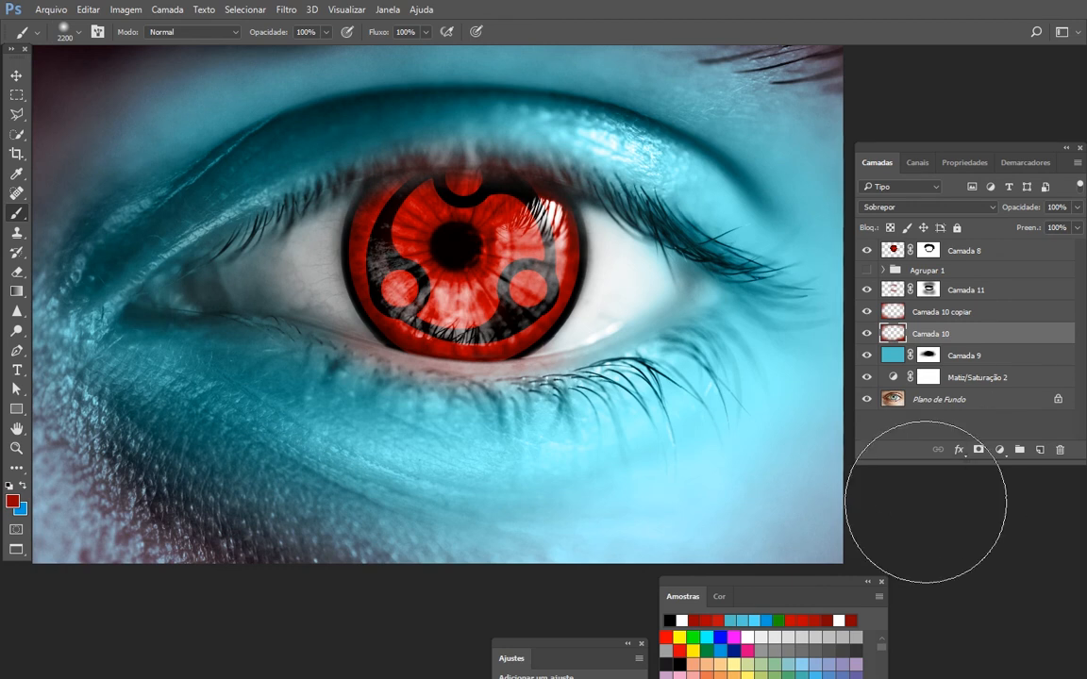
{"action": "left_click_drag", "start_coordinate": [448, 479], "coordinate": [752, 339]}
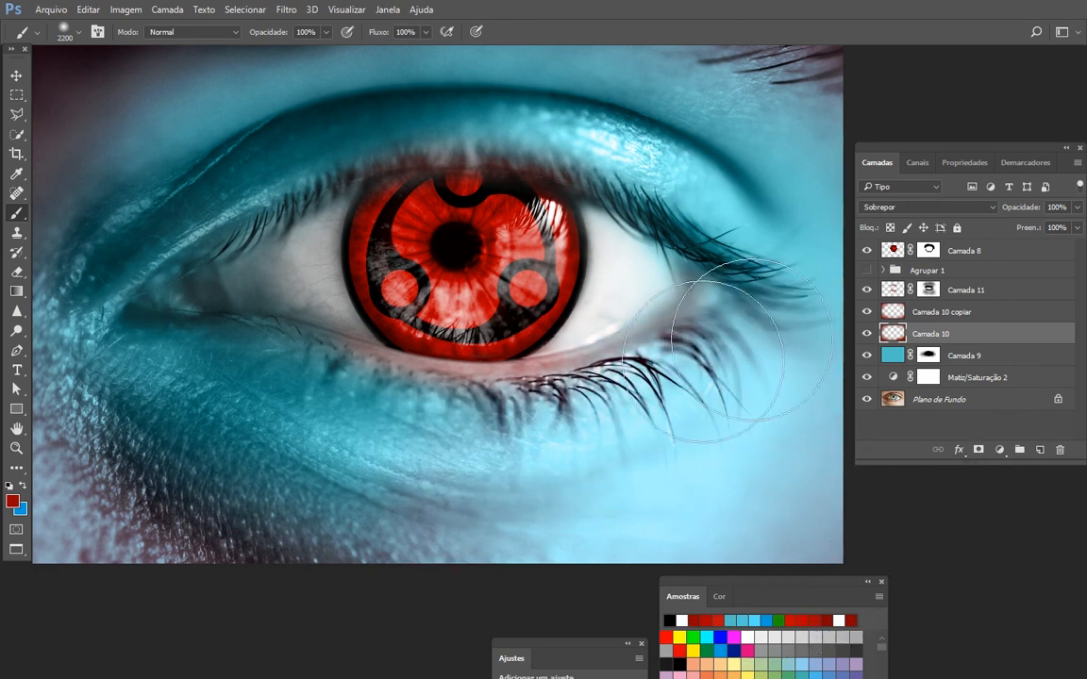
{"action": "key", "text": "ctrl+z"}
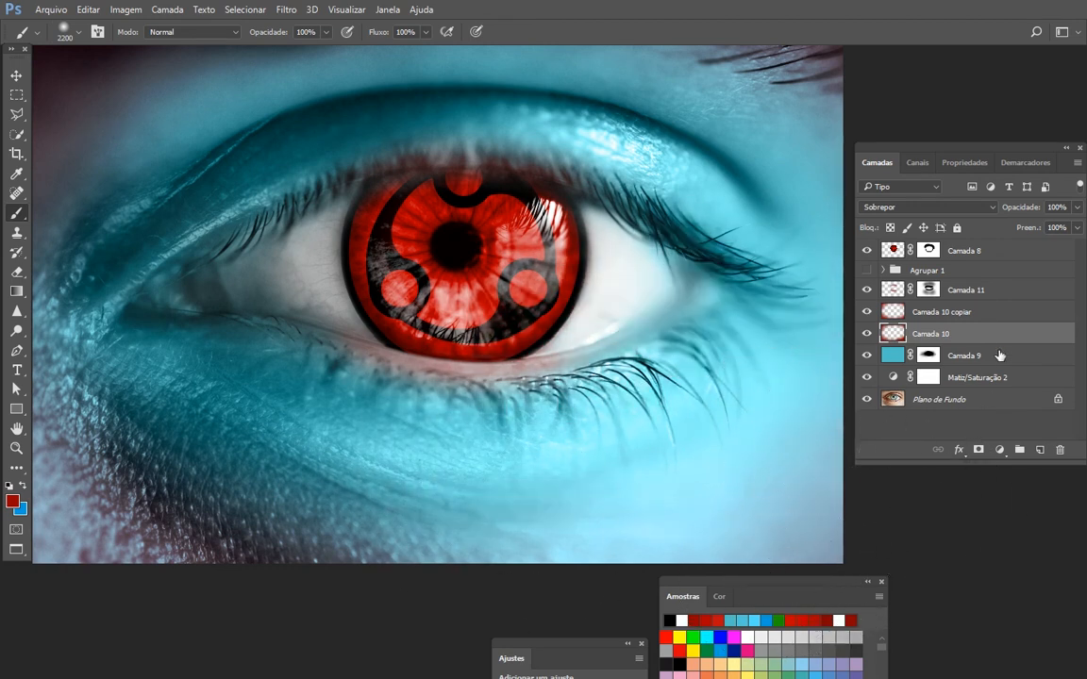
{"action": "left_click_drag", "start_coordinate": [992, 342], "coordinate": [1006, 290]}
{"action": "key", "text": "ctrl+z"}
- Create a new layer above Camada 10 and paint dark red over the photo's lower-right and upper corners with a soft 3700 px brush
{"action": "left_click", "coordinate": [1041, 451]}
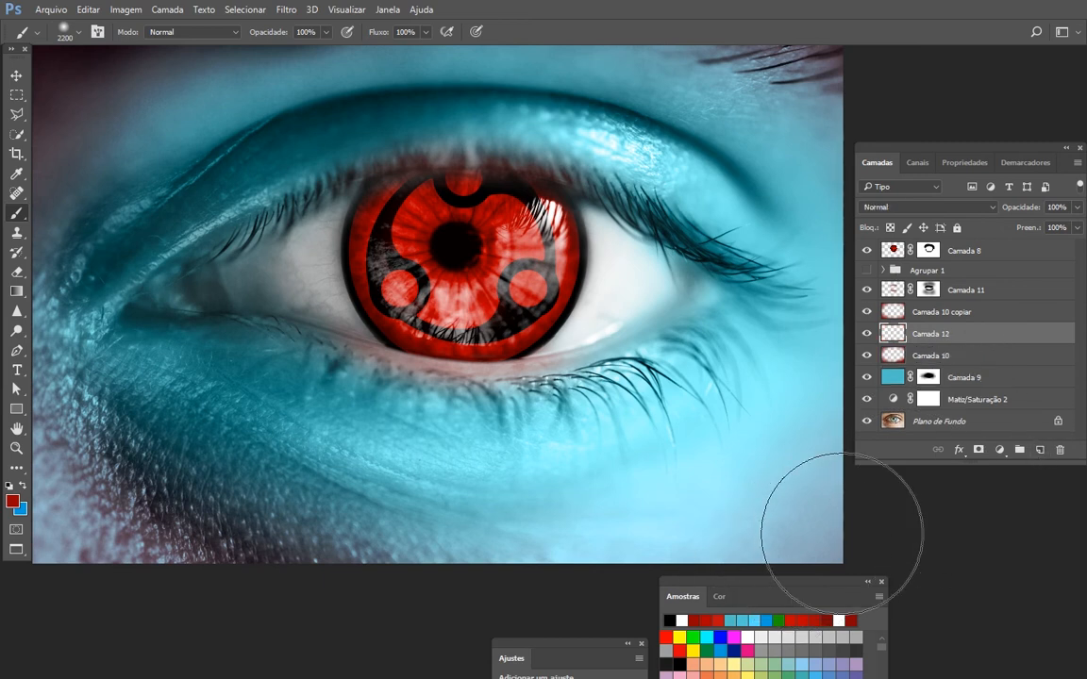
{"action": "key", "text": "bracketright"}
{"action": "key", "text": "bracketright"}
{"action": "key", "text": "bracketright"}
{"action": "key", "text": "bracketright"}
{"action": "key", "text": "bracketright"}
{"action": "key", "text": "bracketright"}
{"action": "key", "text": "bracketright"}
{"action": "key", "text": "bracketright"}
{"action": "key", "text": "bracketright"}
{"action": "key", "text": "bracketright"}
{"action": "key", "text": "bracketright"}
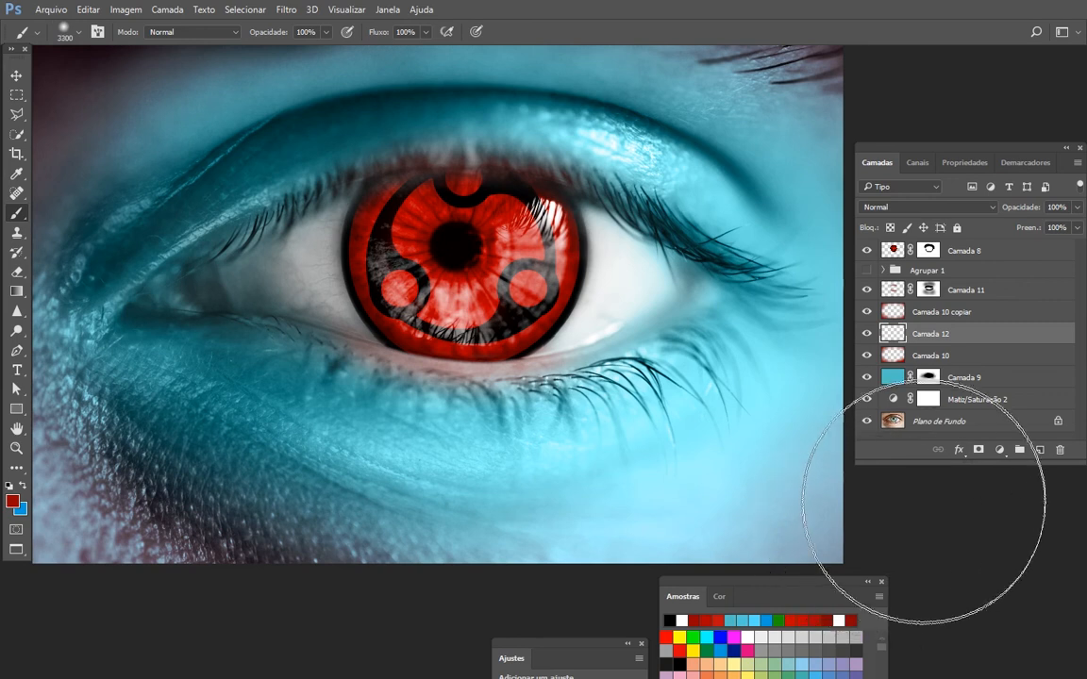
{"action": "key", "text": "bracketright"}
{"action": "key", "text": "bracketright"}
{"action": "key", "text": "bracketright"}
{"action": "key", "text": "bracketright"}
{"action": "mouse_move", "coordinate": [824, 566]}
{"action": "left_mouse_down"}
{"action": "mouse_move", "coordinate": [848, 526]}
{"action": "mouse_move", "coordinate": [498, 630]}
{"action": "mouse_move", "coordinate": [303, 594]}
{"action": "left_mouse_up"}
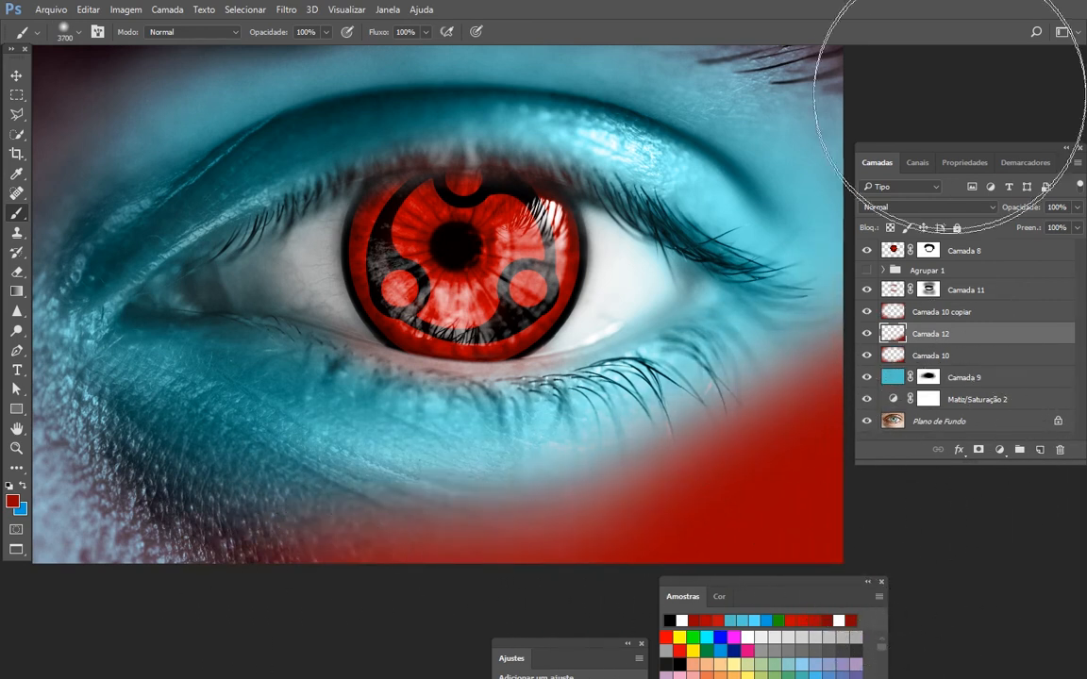
{"action": "left_click_drag", "start_coordinate": [755, 264], "coordinate": [723, 347]}
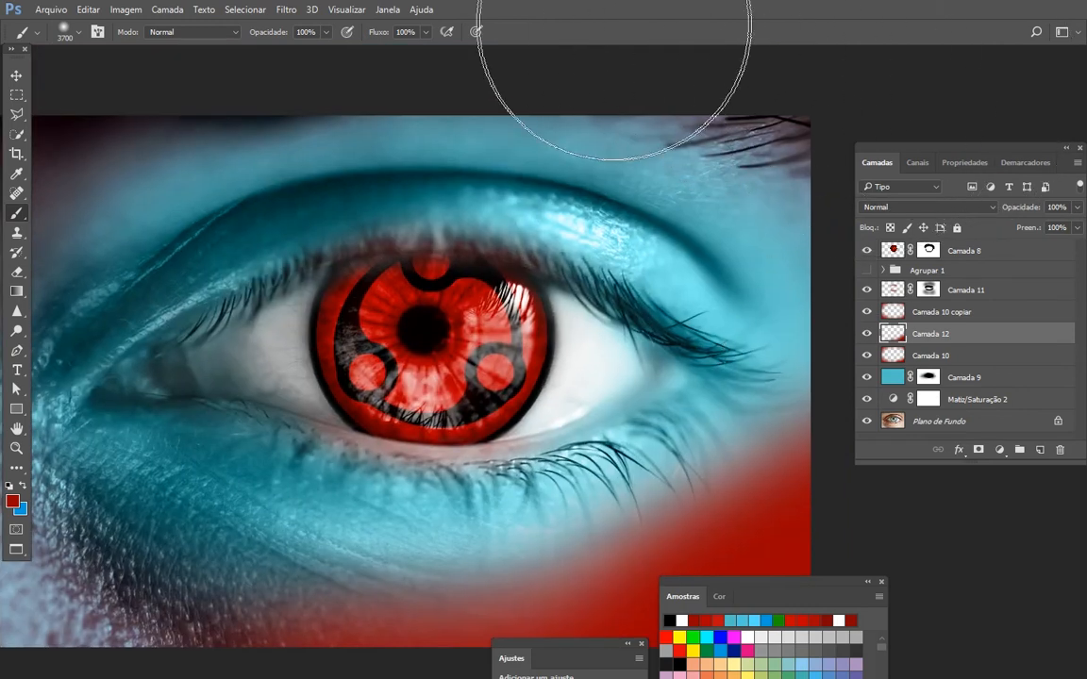
{"action": "mouse_move", "coordinate": [614, 23]}
{"action": "left_mouse_down"}
{"action": "mouse_move", "coordinate": [362, 14]}
{"action": "mouse_move", "coordinate": [393, 14]}
{"action": "left_mouse_up"}
{"action": "left_click_drag", "start_coordinate": [776, 507], "coordinate": [776, 382]}
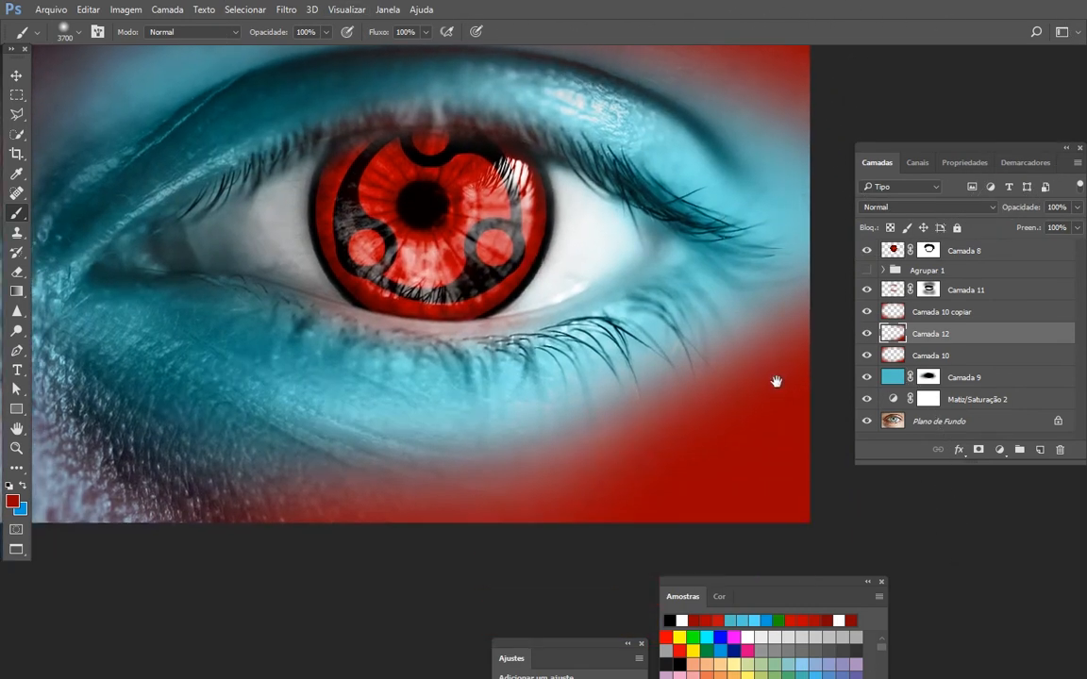
- Preview different blend modes on Camada 12 and set it to Superexposição Linear
{"action": "left_click", "coordinate": [977, 207]}
{"action": "left_click", "coordinate": [930, 229]}
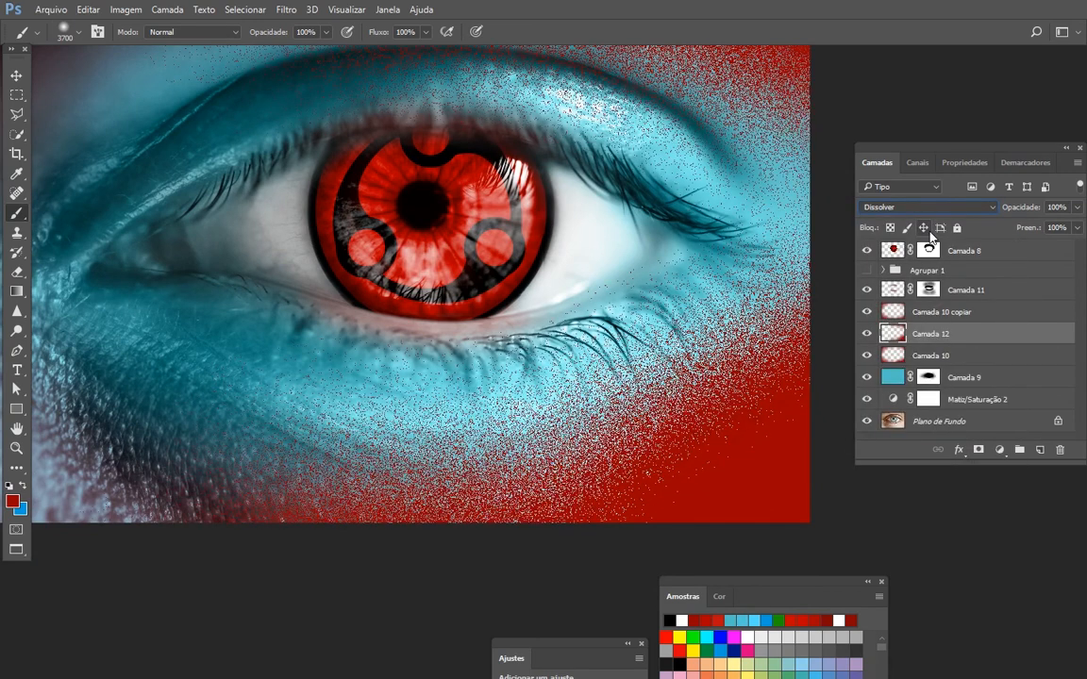
{"action": "key", "text": "Down"}
{"action": "key", "text": "Down"}
{"action": "key", "text": "Down"}
{"action": "key", "text": "Down"}
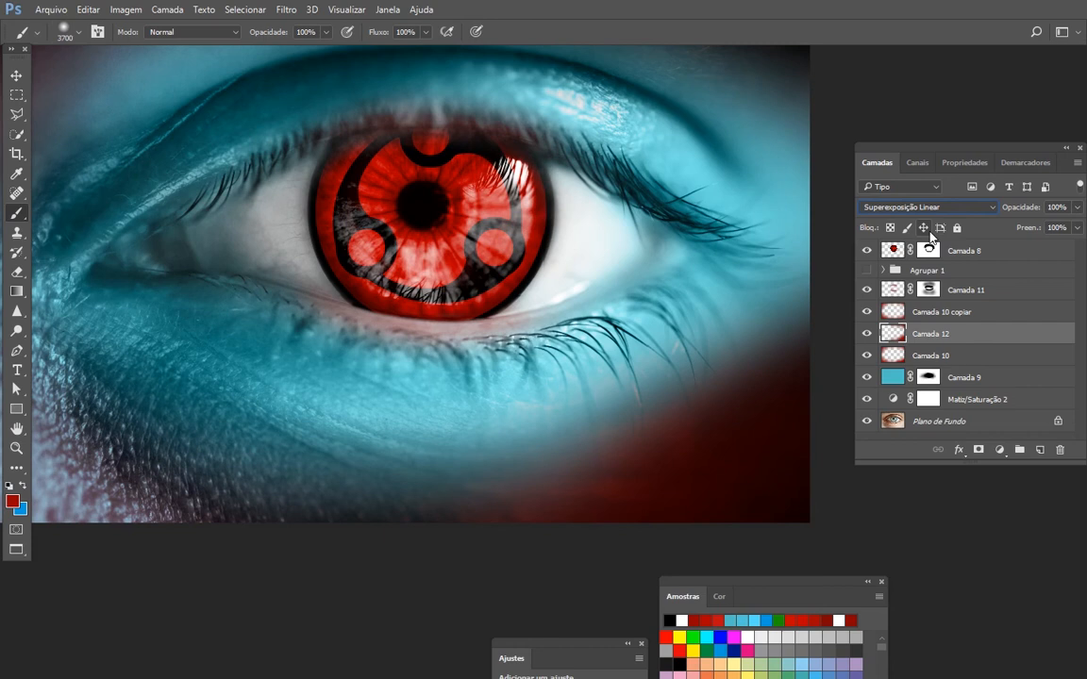
- Paint dark red along the photo's left edge and lower-left corner on Camada 12 with the soft 3700 px brush
{"action": "left_click_drag", "start_coordinate": [397, 371], "coordinate": [728, 361]}
{"action": "left_click_drag", "start_coordinate": [456, 512], "coordinate": [535, 546]}
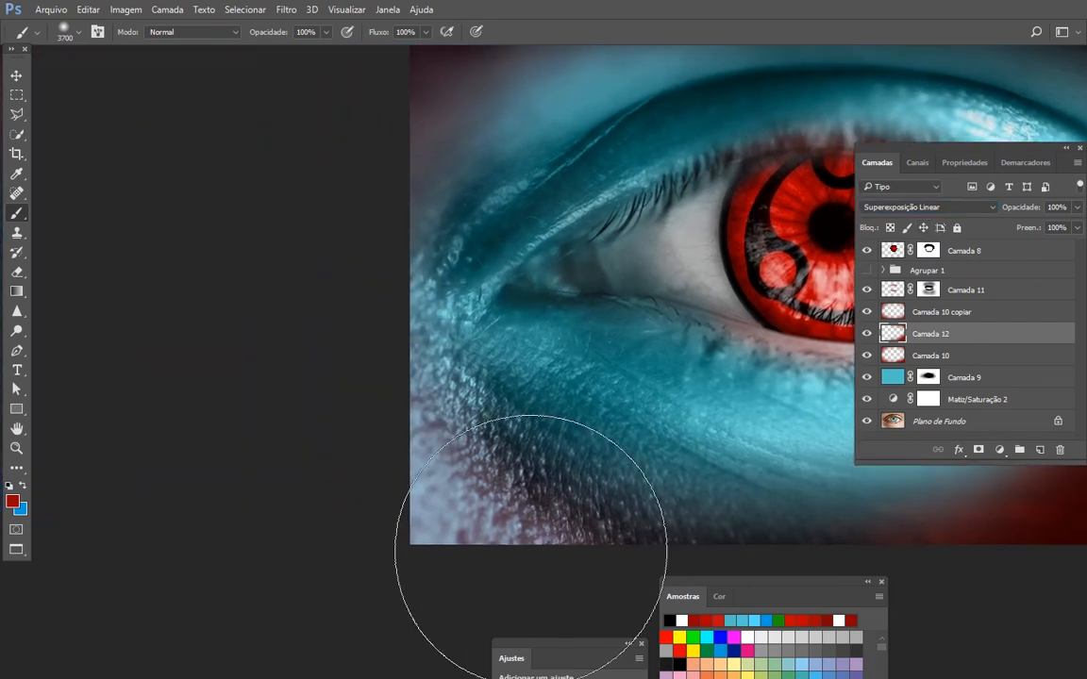
{"action": "left_click_drag", "start_coordinate": [410, 366], "coordinate": [418, 509]}
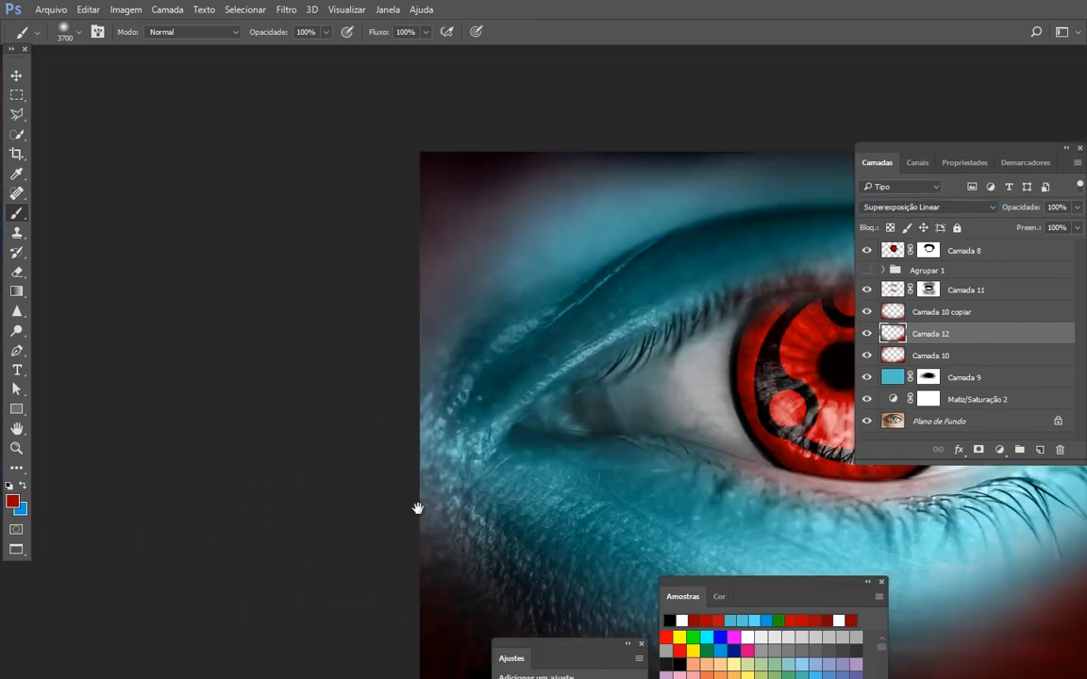
{"action": "key", "text": "ctrl+0"}
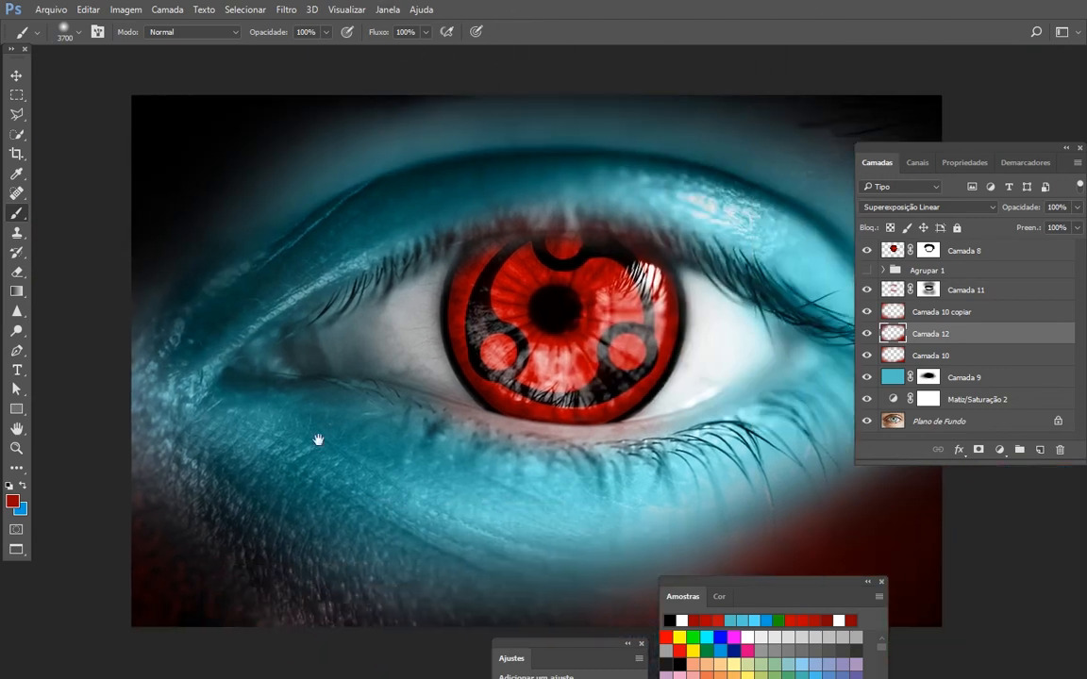
{"action": "left_click_drag", "start_coordinate": [272, 655], "coordinate": [119, 566]}
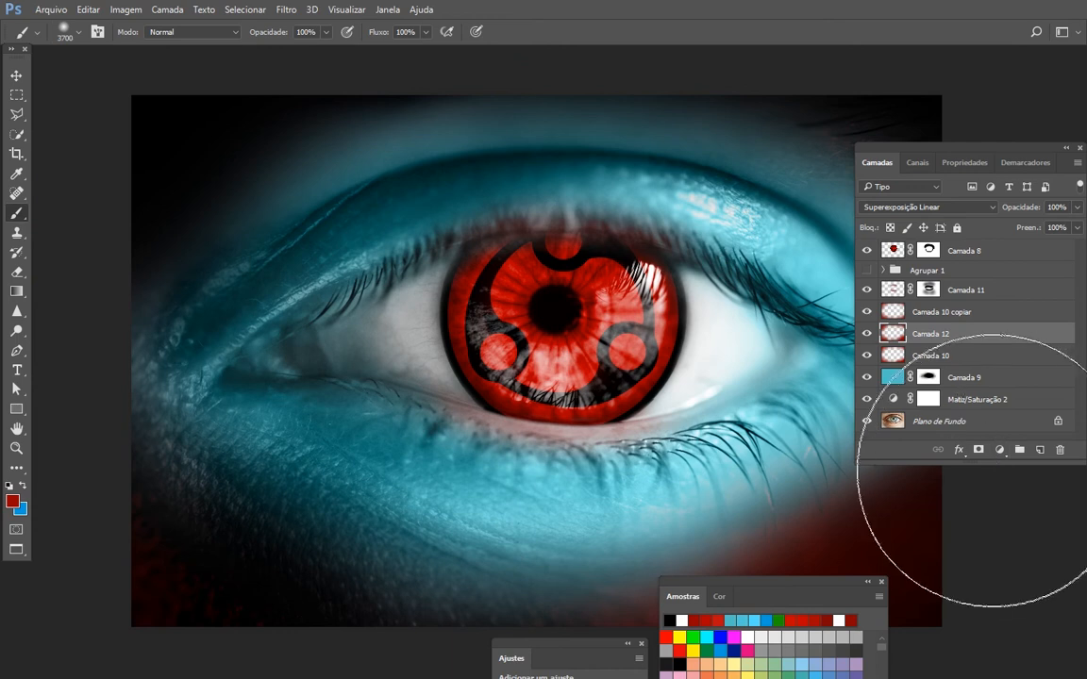
- Add a layer mask to Camada 12 and fade the dark lower-right corner with a soft black brush enlarged to 5000 px
{"action": "left_click", "coordinate": [979, 449]}
{"action": "left_click_drag", "start_coordinate": [642, 432], "coordinate": [547, 338]}
{"action": "mouse_move", "coordinate": [721, 383]}
{"action": "left_mouse_down"}
{"action": "mouse_move", "coordinate": [761, 355]}
{"action": "mouse_move", "coordinate": [711, 378]}
{"action": "mouse_move", "coordinate": [783, 338]}
{"action": "mouse_move", "coordinate": [741, 364]}
{"action": "left_mouse_up"}
{"action": "key", "text": "bracketright"}
{"action": "key", "text": "bracketright"}
{"action": "key", "text": "bracketright"}
{"action": "key", "text": "bracketright"}
{"action": "key", "text": "bracketright"}
{"action": "key", "text": "bracketright"}
{"action": "key", "text": "bracketright"}
{"action": "key", "text": "bracketright"}
{"action": "key", "text": "bracketright"}
{"action": "key", "text": "bracketright"}
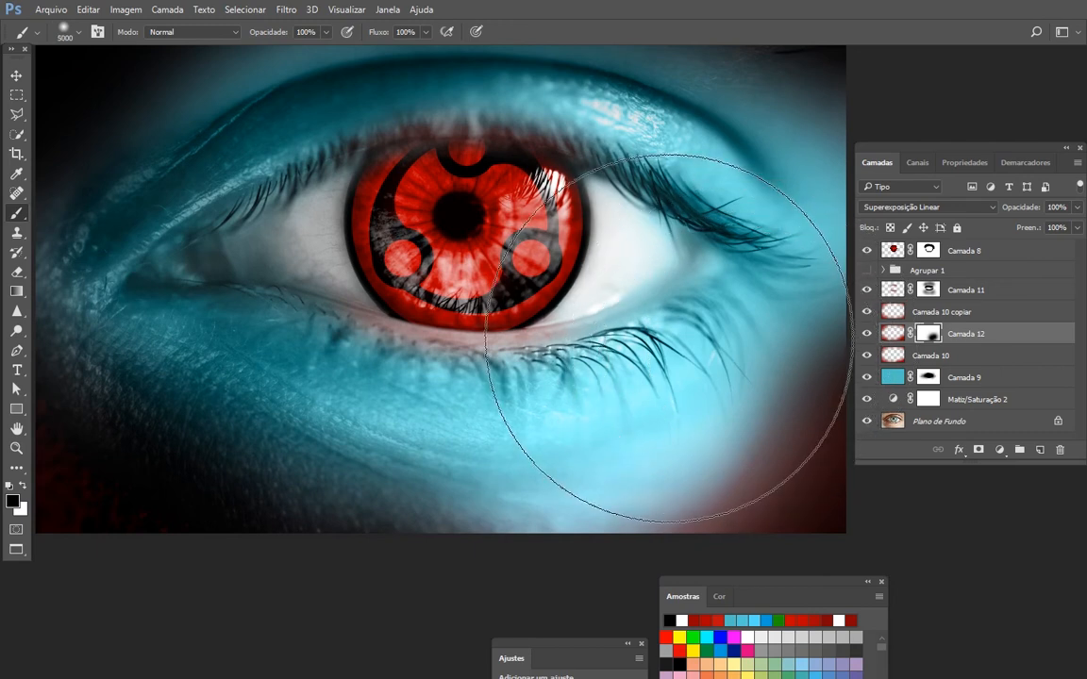
{"action": "key", "text": "bracketright"}
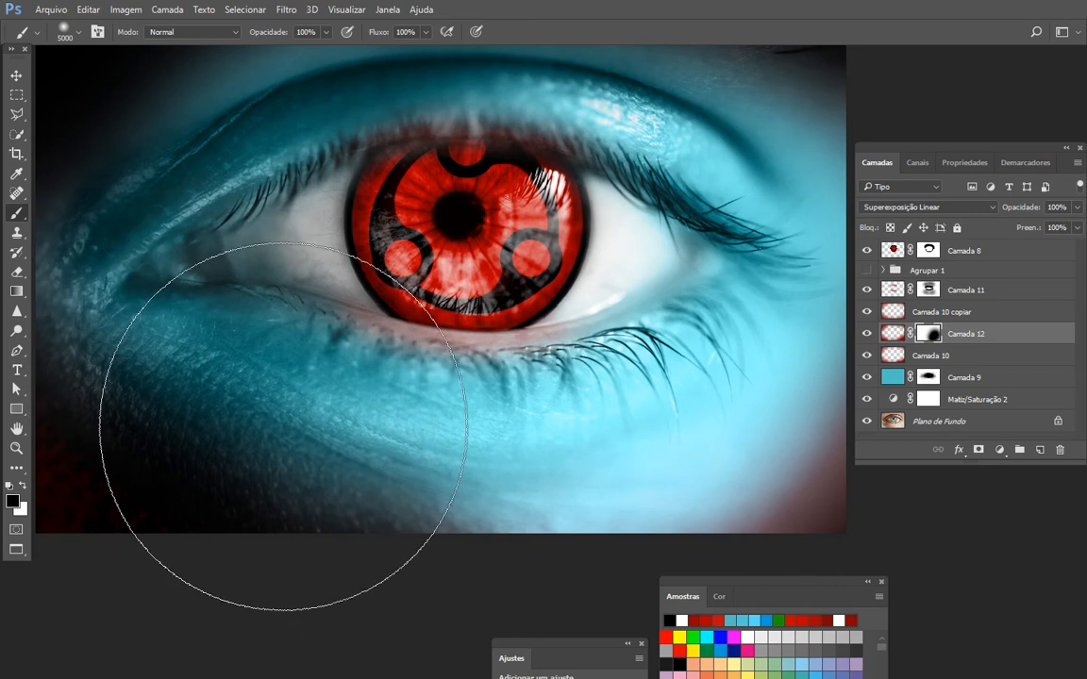
- Fade the darkening at the lower-left, upper-left and upper-right corners in Camada 12's mask with the soft black 5000 px brush
{"action": "left_click", "coordinate": [284, 426]}
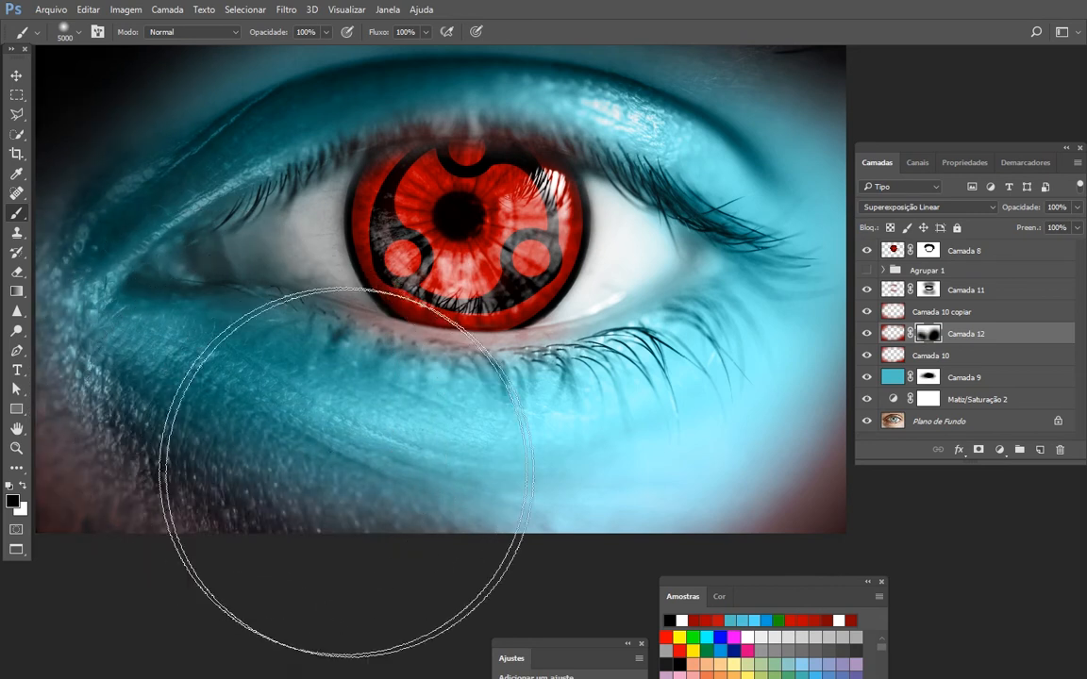
{"action": "left_click_drag", "start_coordinate": [366, 380], "coordinate": [450, 433]}
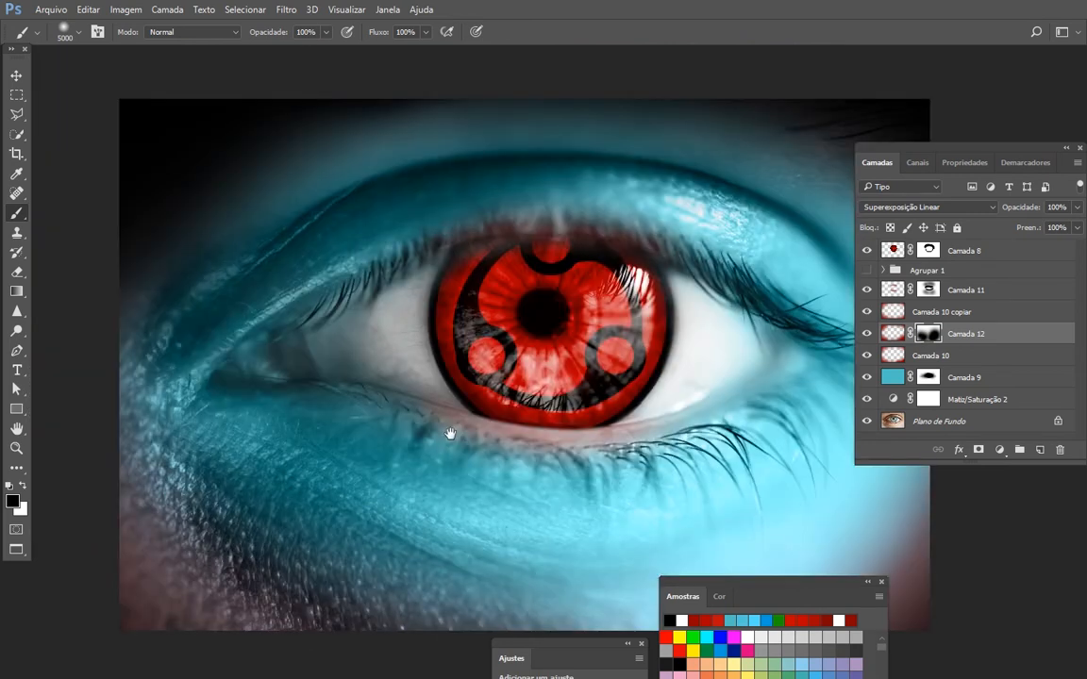
{"action": "left_click", "coordinate": [222, 205]}
{"action": "left_click", "coordinate": [176, 178]}
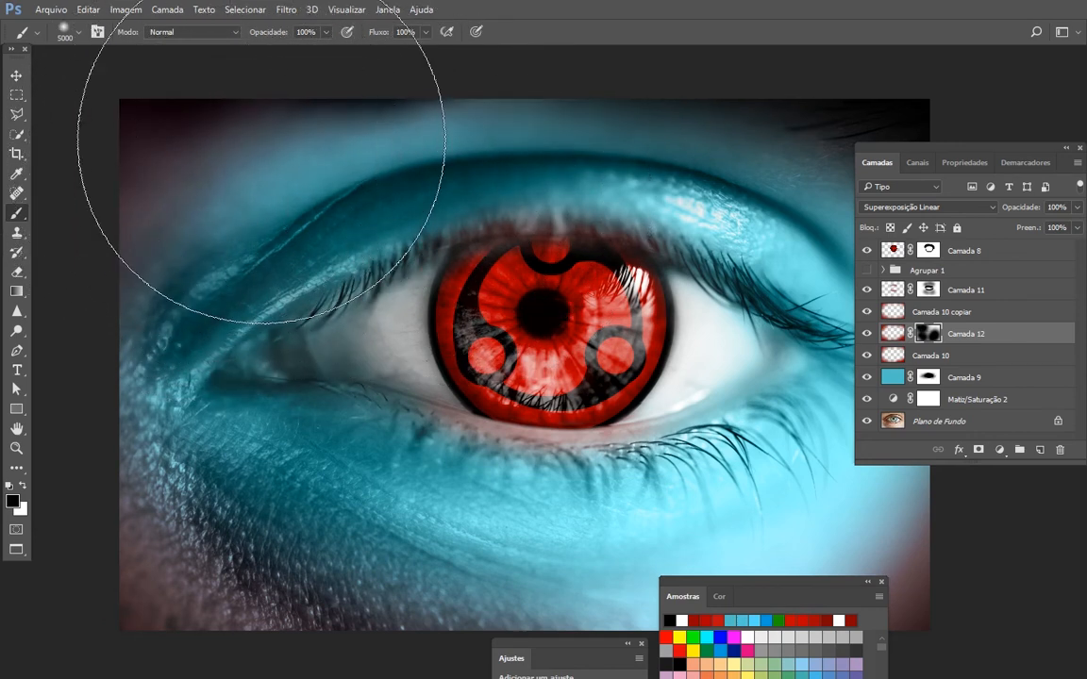
{"action": "left_click_drag", "start_coordinate": [485, 225], "coordinate": [263, 231]}
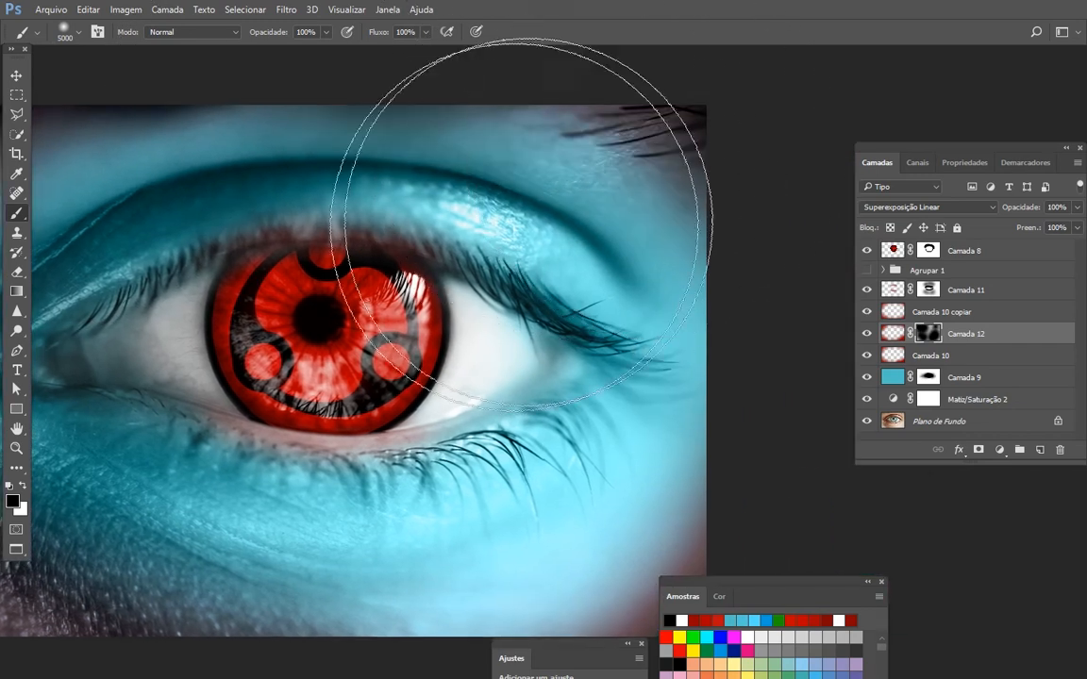
{"action": "mouse_move", "coordinate": [387, 324]}
{"action": "left_mouse_down"}
{"action": "mouse_move", "coordinate": [442, 196]}
{"action": "mouse_move", "coordinate": [509, 293]}
{"action": "mouse_move", "coordinate": [505, 267]}
{"action": "mouse_move", "coordinate": [517, 272]}
{"action": "left_mouse_up"}
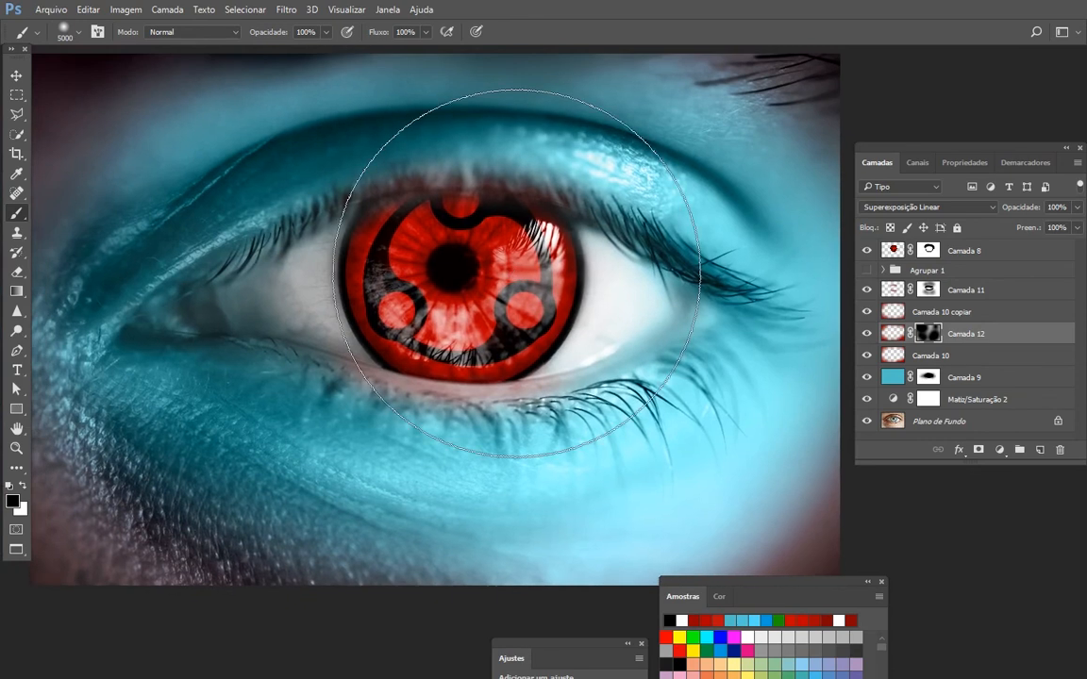
- Examine the whole composition in full-screen view, and return to the standard workspace
{"action": "key", "text": "ctrl+minus"}
{"action": "key", "text": "f"}
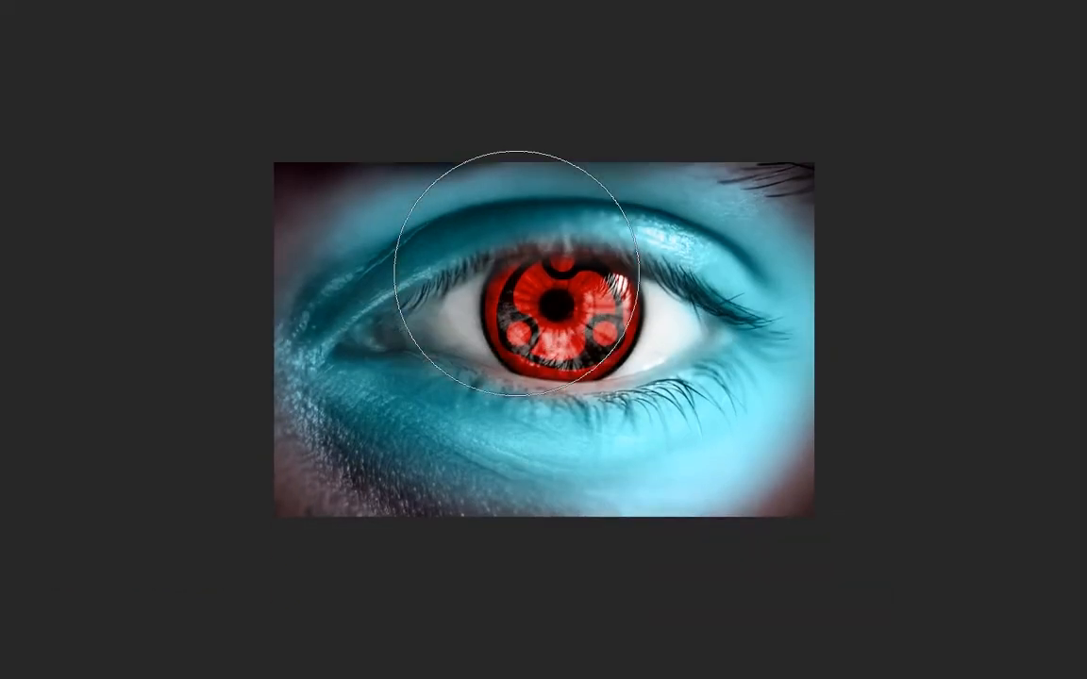
{"action": "key", "text": "ctrl+plus"}
{"action": "key", "text": "ctrl+plus"}
{"action": "key", "text": "f"}
{"action": "key", "text": "f"}
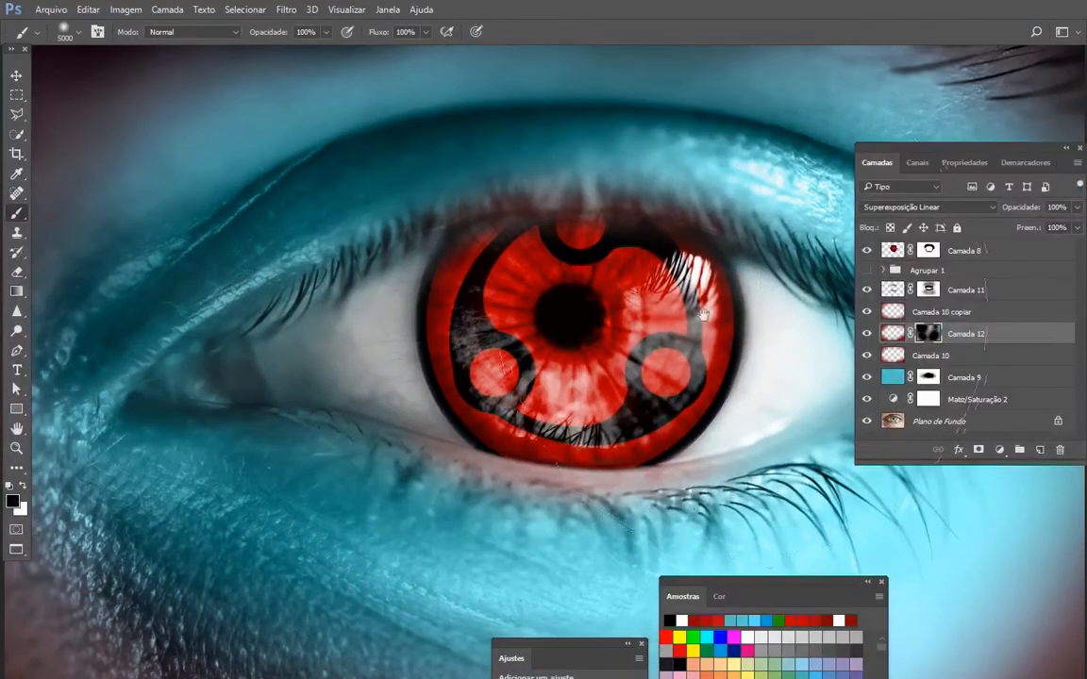
- Group the layers from Camada 11 down to Matiz/Saturação 2
{"action": "left_click", "coordinate": [961, 293]}
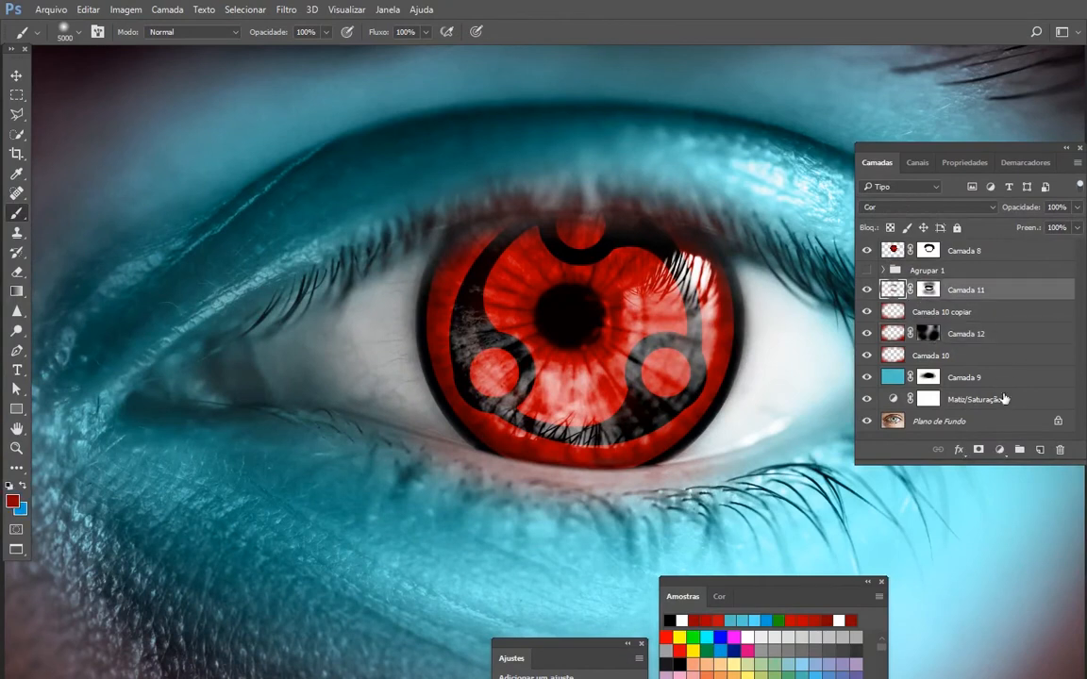
{"action": "left_click", "coordinate": [992, 399], "text": "shift"}
{"action": "key", "text": "ctrl+g"}
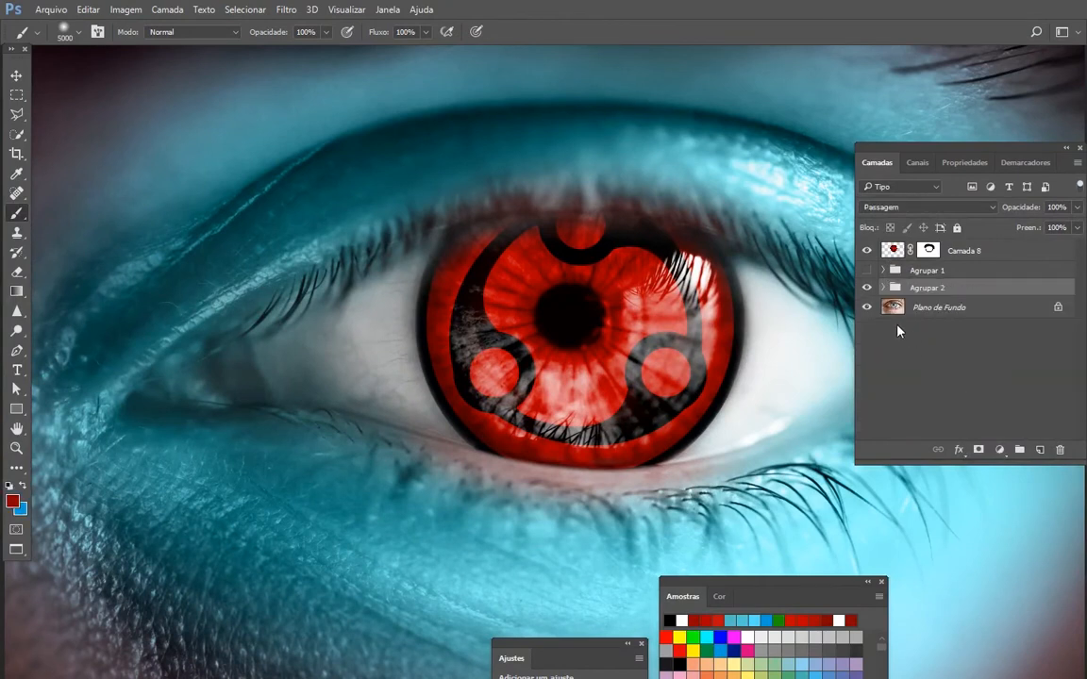
- Compare the untinted photo with the teal version by hiding and showing Agrupar 2, with the layer list moved clear of the eye
{"action": "left_click", "coordinate": [866, 289]}
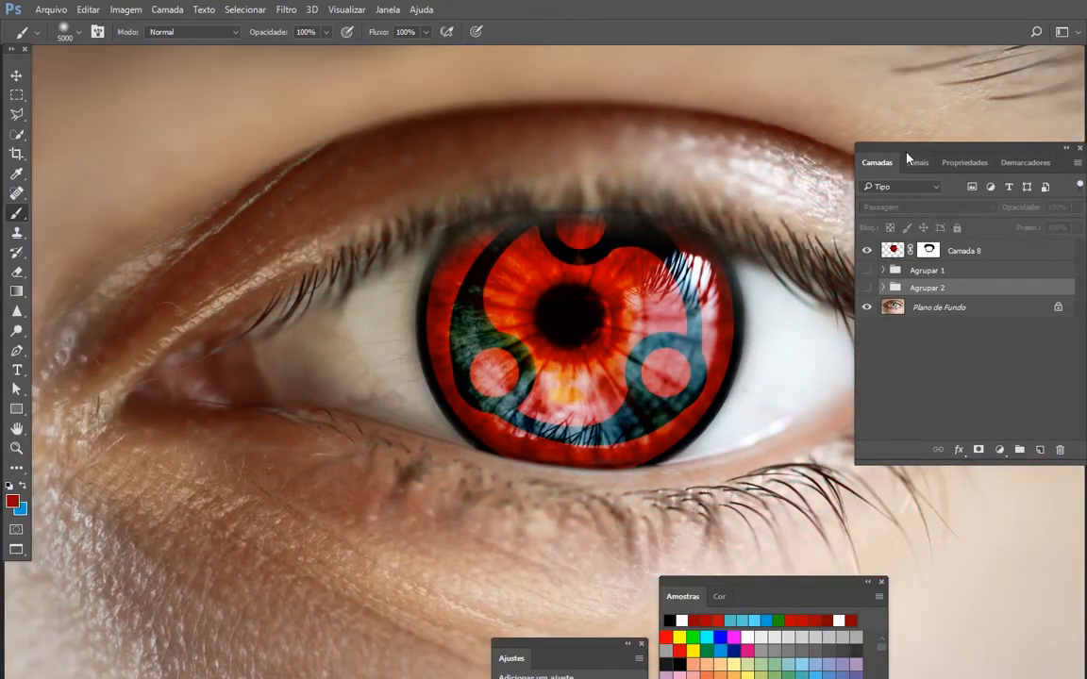
{"action": "left_click_drag", "start_coordinate": [907, 156], "coordinate": [954, 508]}
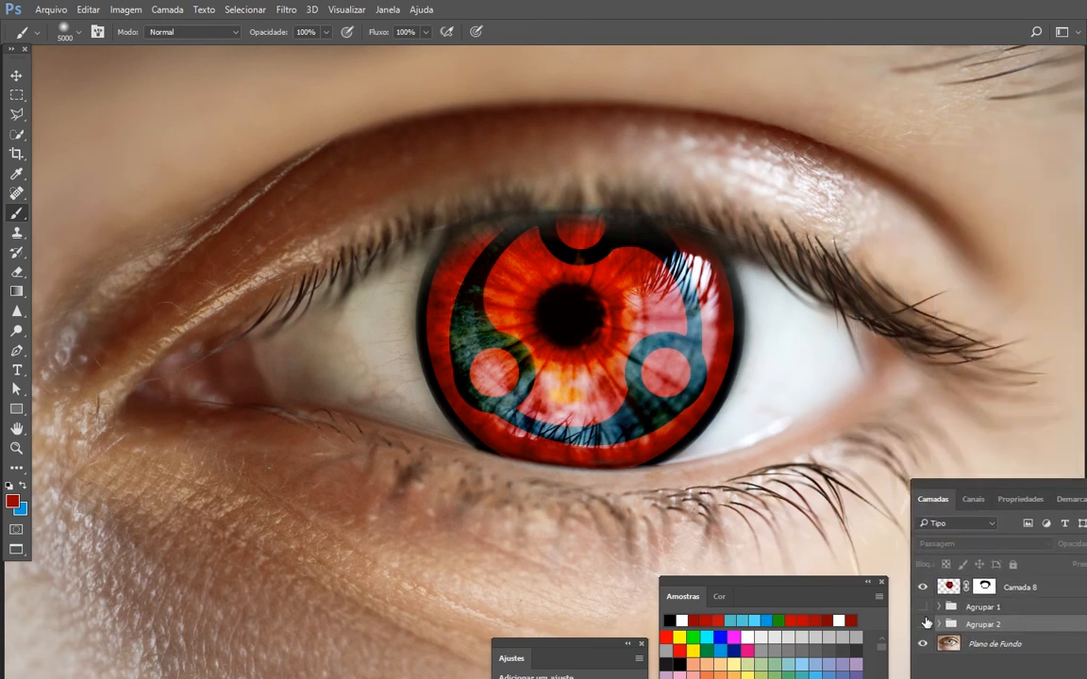
{"action": "left_click", "coordinate": [923, 624]}
{"action": "left_click_drag", "start_coordinate": [701, 545], "coordinate": [732, 440]}
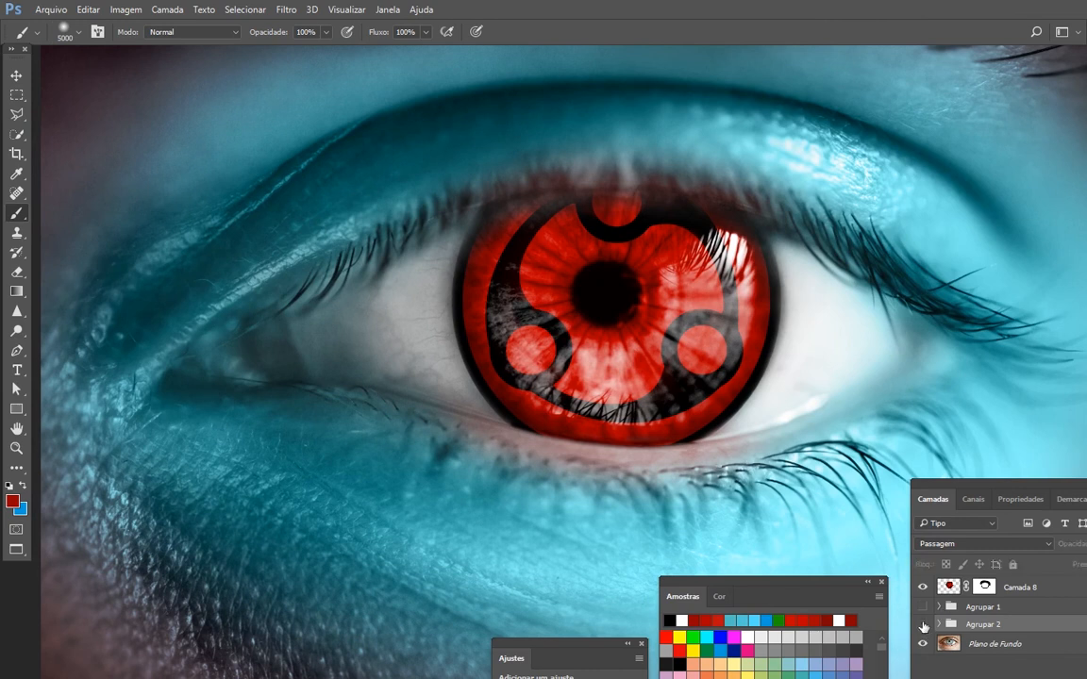
- Compare the two colour treatments by alternating the visibility of Agrupar 1 and Agrupar 2, leaving only Agrupar 1 shown
{"action": "left_click", "coordinate": [923, 608]}
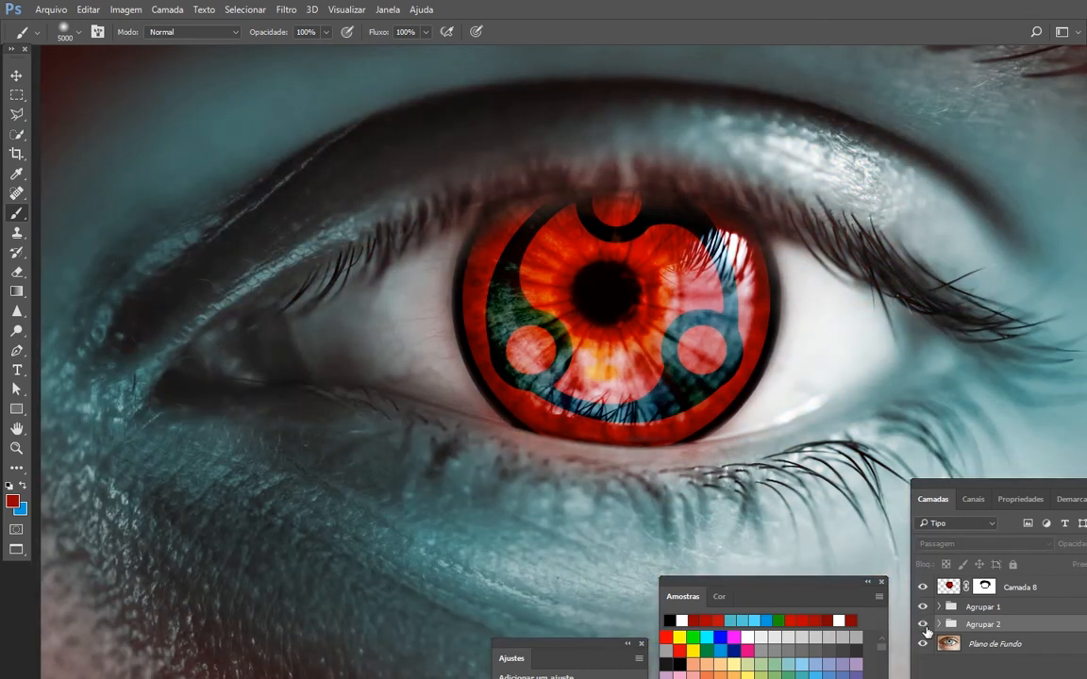
{"action": "left_click", "coordinate": [923, 624]}
{"action": "left_click", "coordinate": [924, 608]}
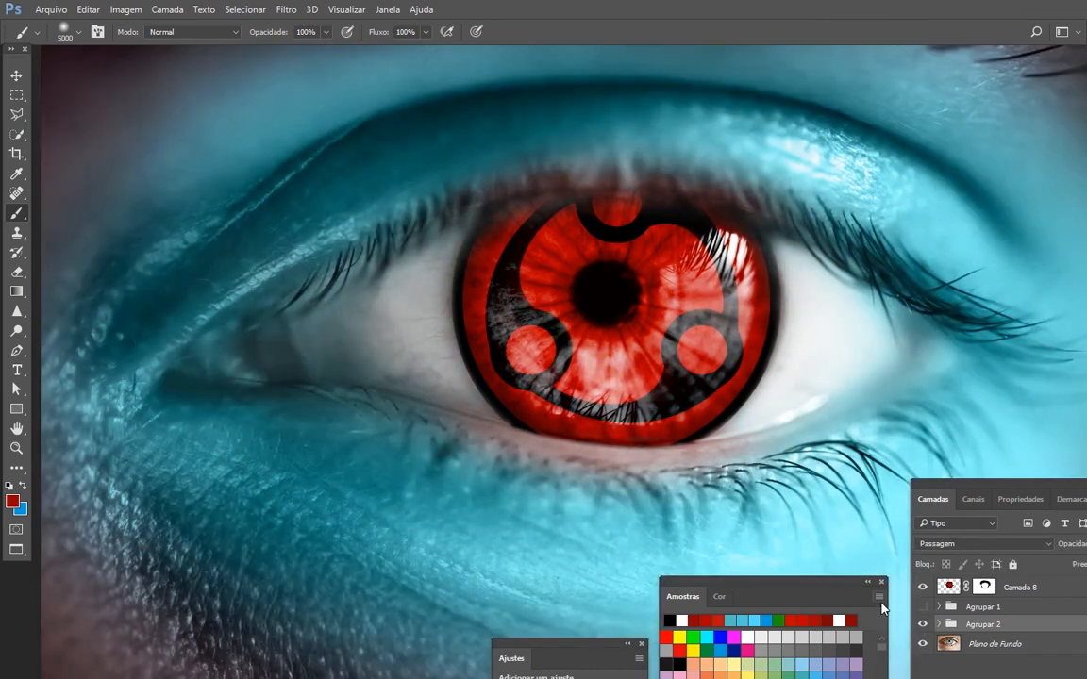
{"action": "left_click", "coordinate": [923, 624]}
{"action": "left_click", "coordinate": [924, 607]}
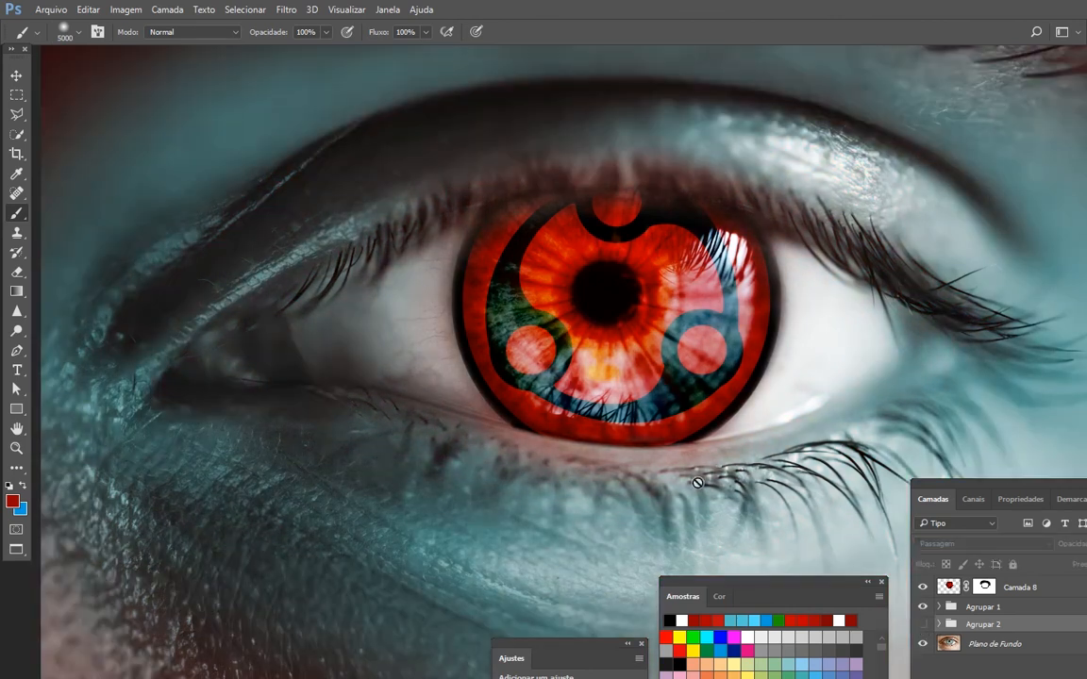
- Show Agrupar 2 in place of Agrupar 1 and expand it, with the layer list extended to reveal its layers
{"action": "left_click", "coordinate": [924, 606]}
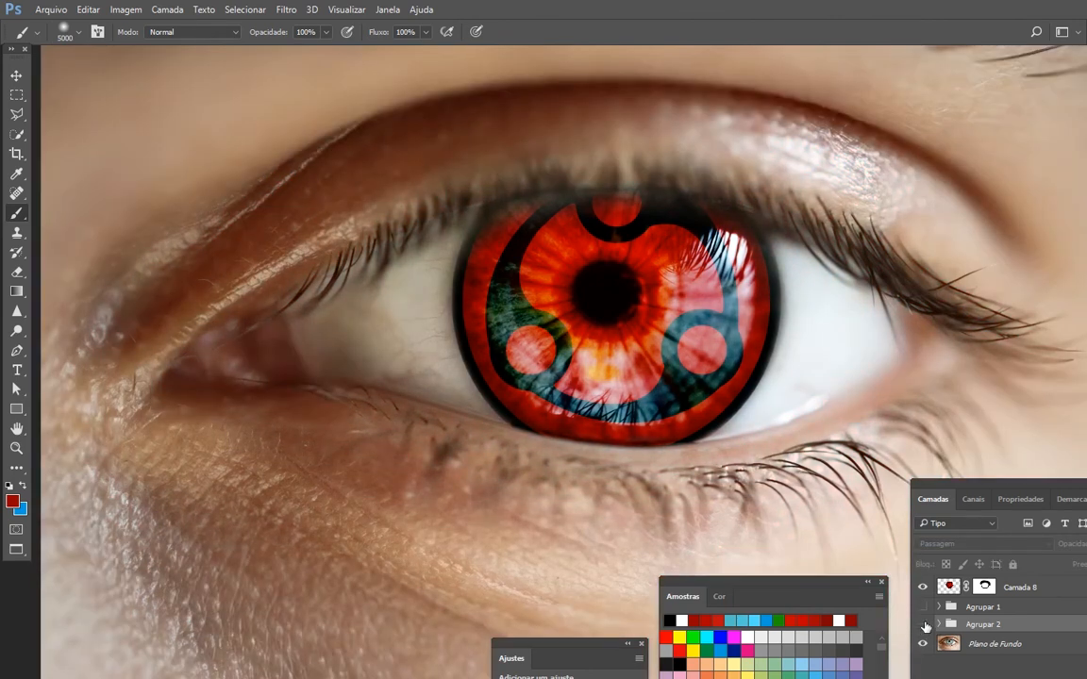
{"action": "left_click", "coordinate": [923, 624]}
{"action": "left_click", "coordinate": [939, 624]}
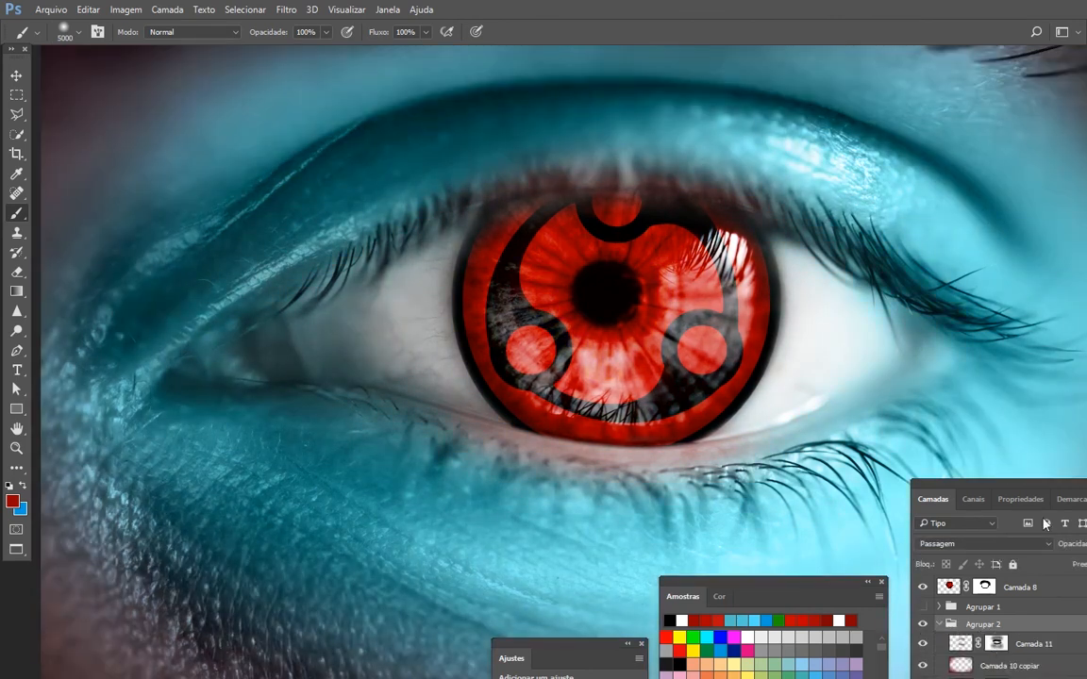
{"action": "left_click_drag", "start_coordinate": [1022, 488], "coordinate": [1004, 246]}
- Add a Hue/Saturation adjustment above Camada 9 and lower its saturation to about -50
{"action": "left_click", "coordinate": [949, 488]}
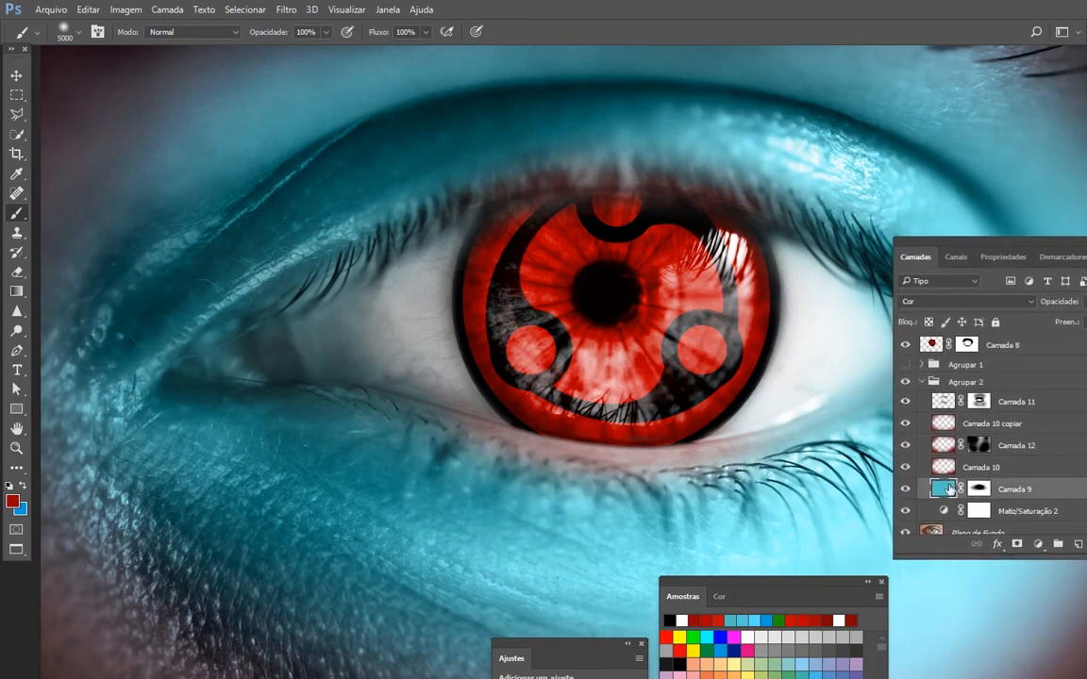
{"action": "left_click", "coordinate": [1037, 545]}
{"action": "left_click", "coordinate": [1019, 364]}
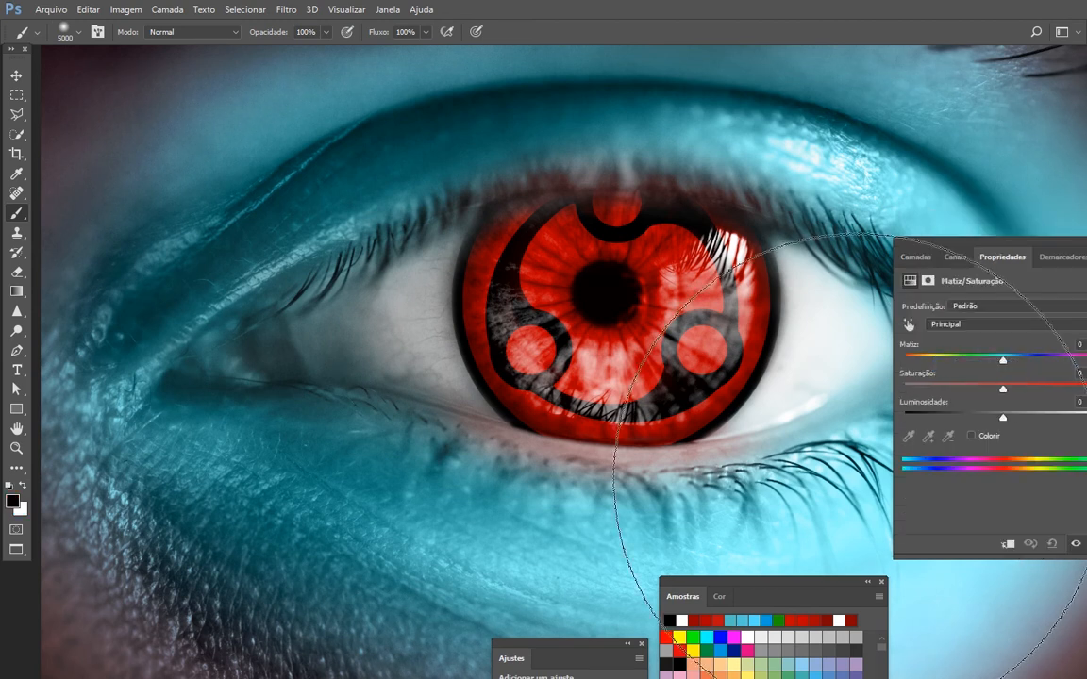
{"action": "left_click_drag", "start_coordinate": [984, 395], "coordinate": [1003, 424]}
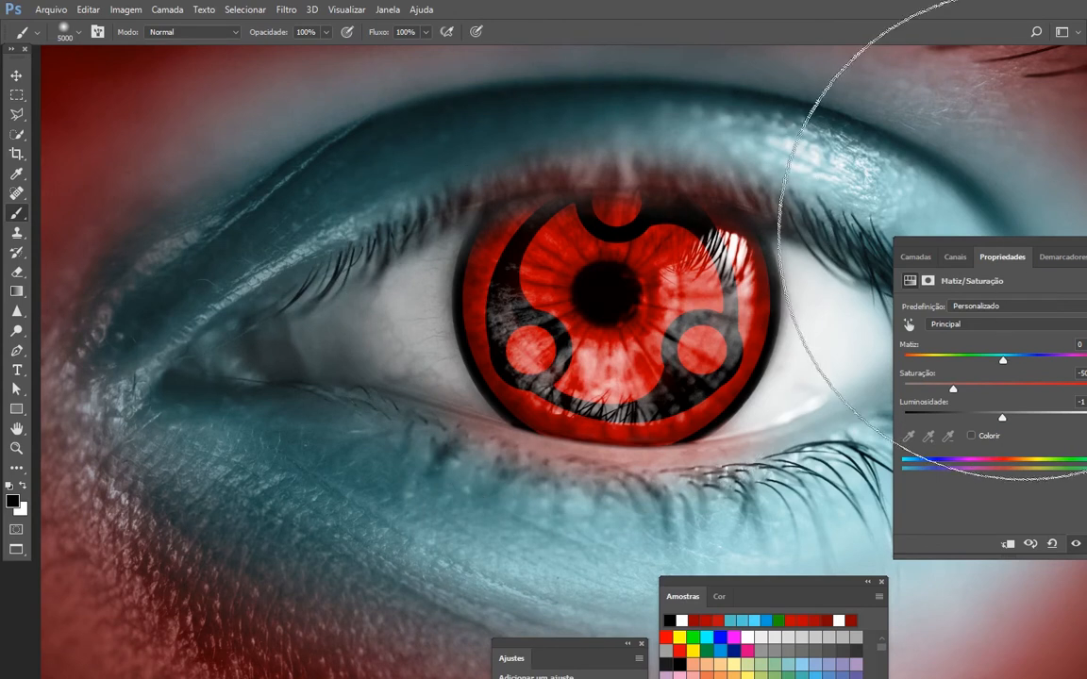
- Test the image without Camada 12, restore that layer, hide Camada 10 copiar, and check the composition in full-screen view
{"action": "left_click_drag", "start_coordinate": [925, 266], "coordinate": [873, 261]}
{"action": "left_click", "coordinate": [864, 253]}
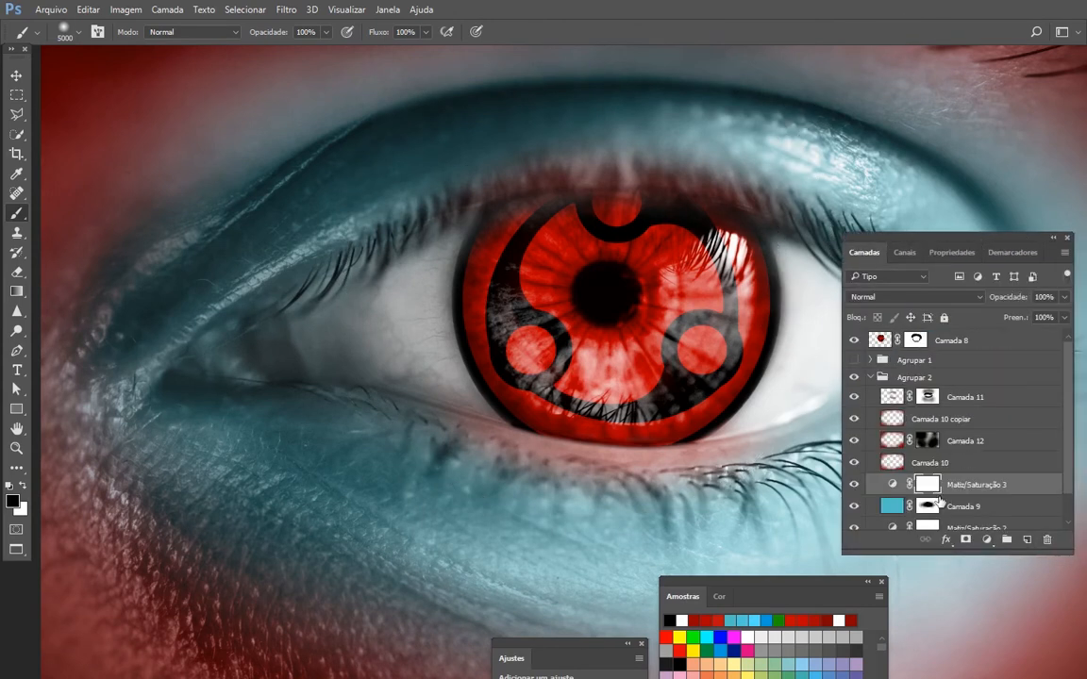
{"action": "left_click", "coordinate": [854, 440]}
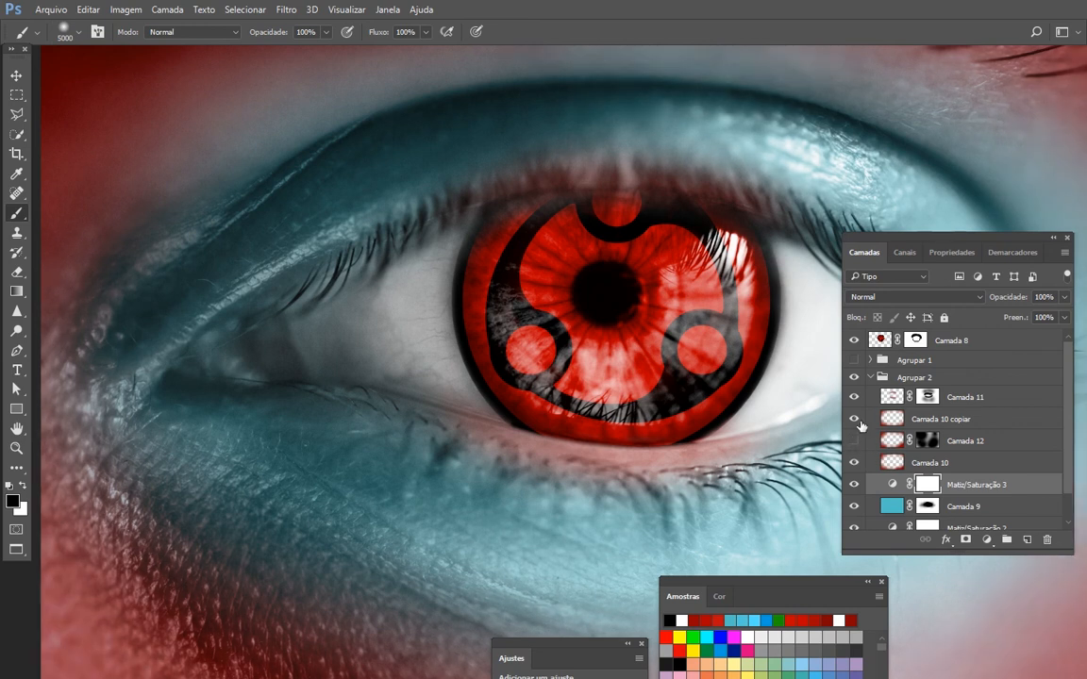
{"action": "left_click", "coordinate": [855, 419]}
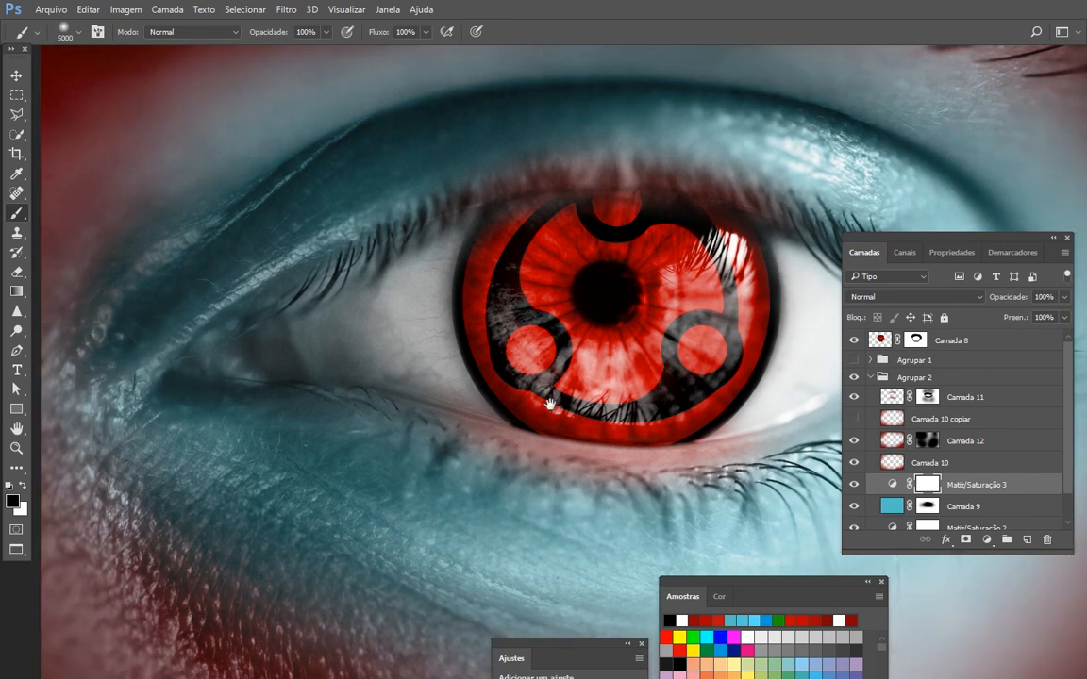
{"action": "left_click", "coordinate": [989, 426]}
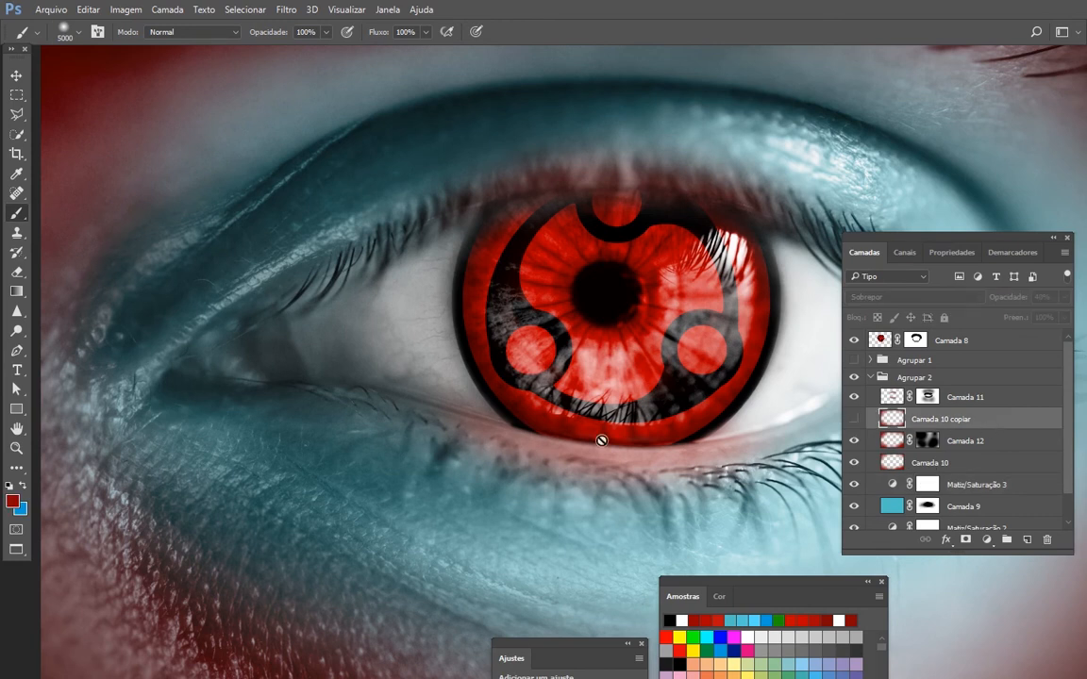
{"action": "key", "text": "f"}
{"action": "left_click_drag", "start_coordinate": [710, 470], "coordinate": [663, 442]}
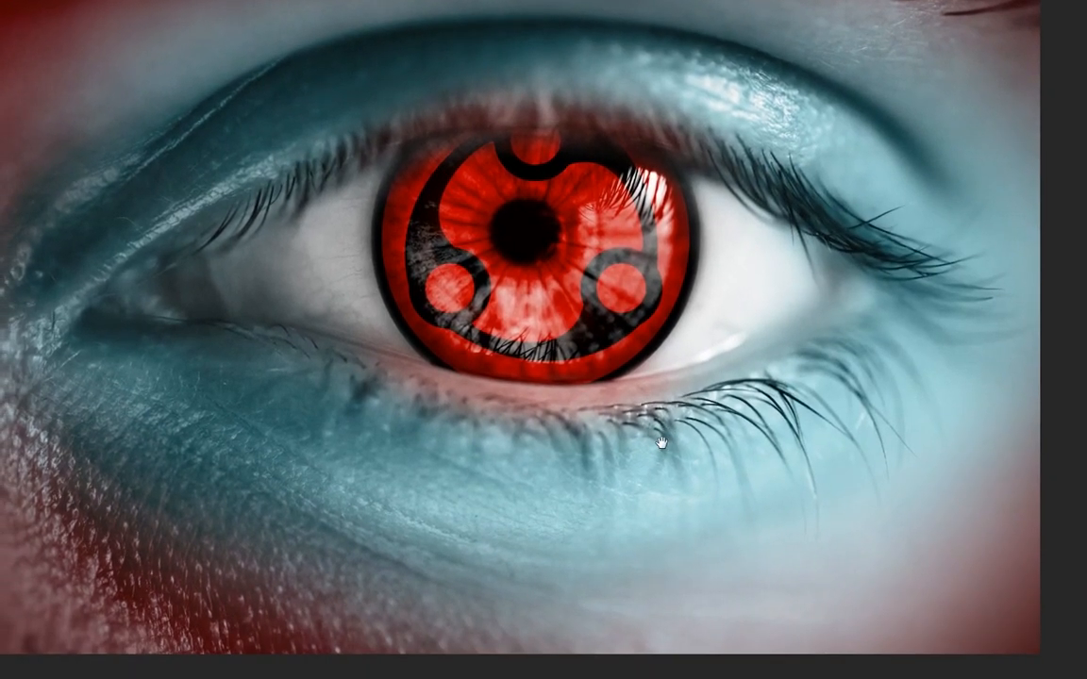
{"action": "key", "text": "f"}
{"action": "key", "text": "ctrl+plus"}
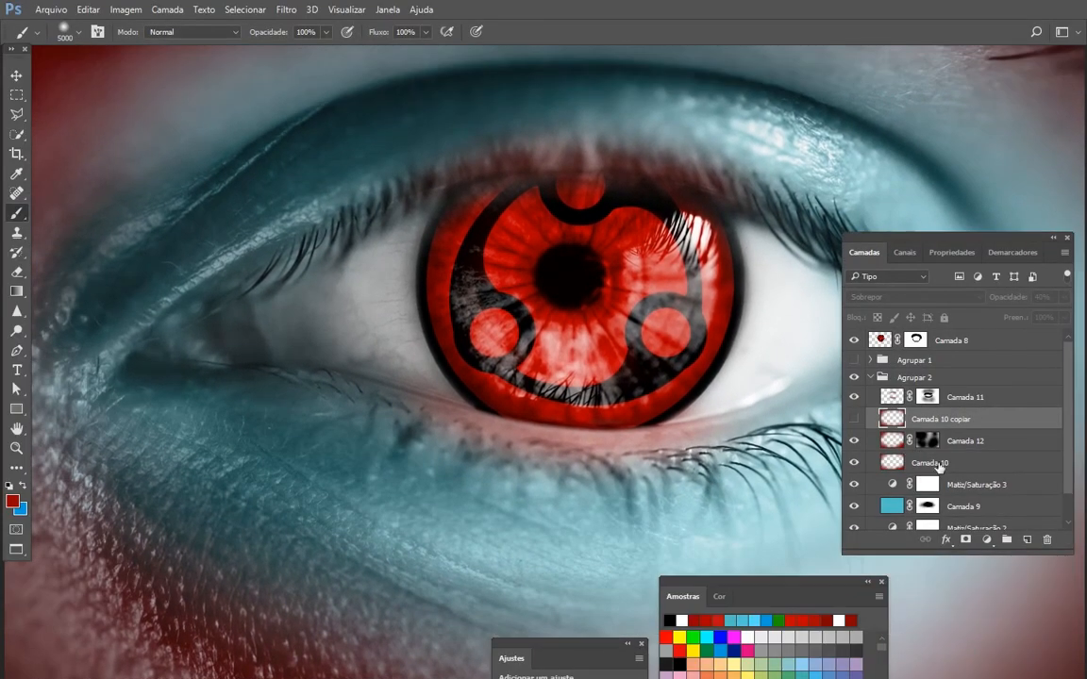
- Compare the red edges with and without Camada 12 and Camada 10, leaving both layers shown
{"action": "left_click", "coordinate": [856, 444]}
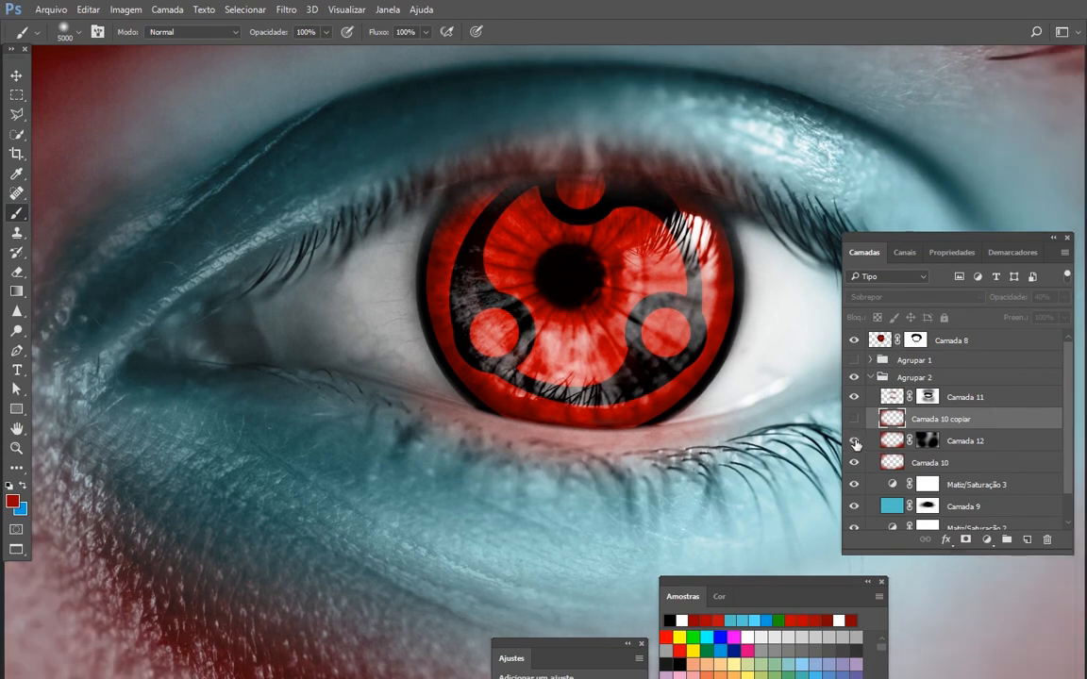
{"action": "left_click", "coordinate": [855, 444]}
{"action": "left_click", "coordinate": [854, 465]}
{"action": "left_click", "coordinate": [853, 464]}
{"action": "left_click", "coordinate": [854, 465]}
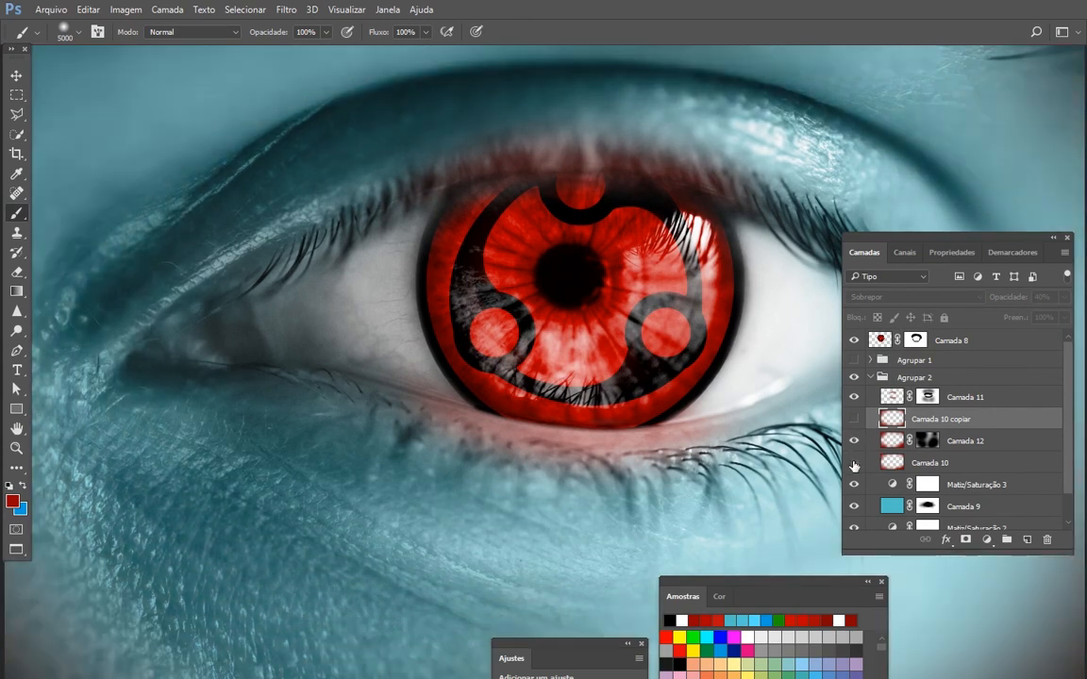
{"action": "left_click", "coordinate": [854, 464]}
- Add a layer mask to Camada 10
{"action": "left_click", "coordinate": [891, 462]}
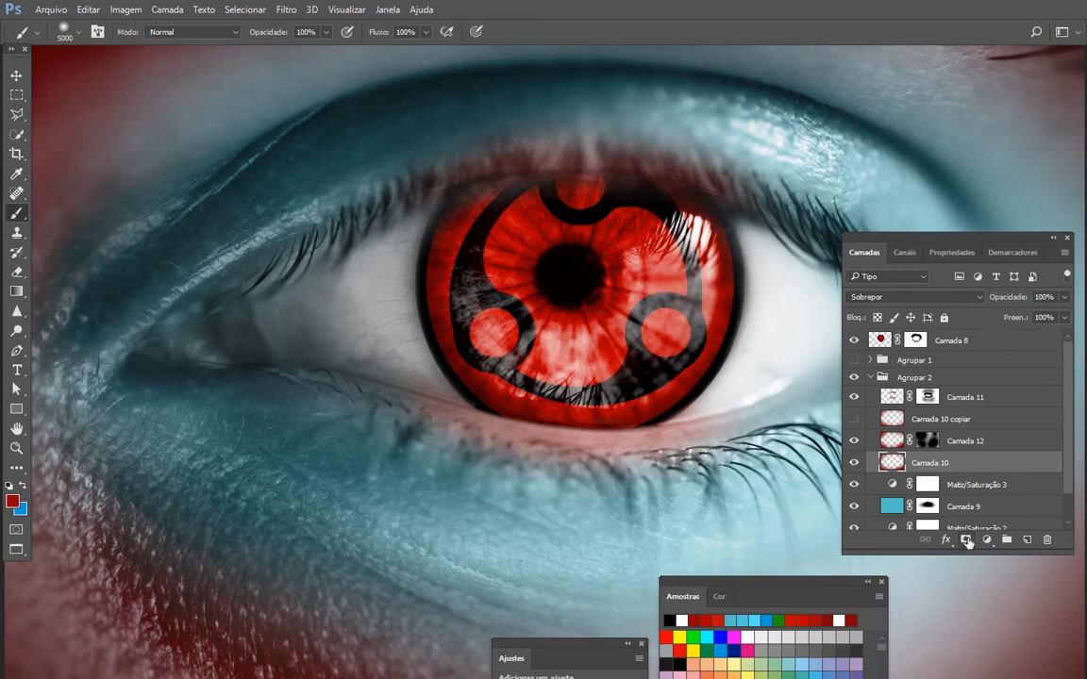
{"action": "left_click", "coordinate": [965, 539]}
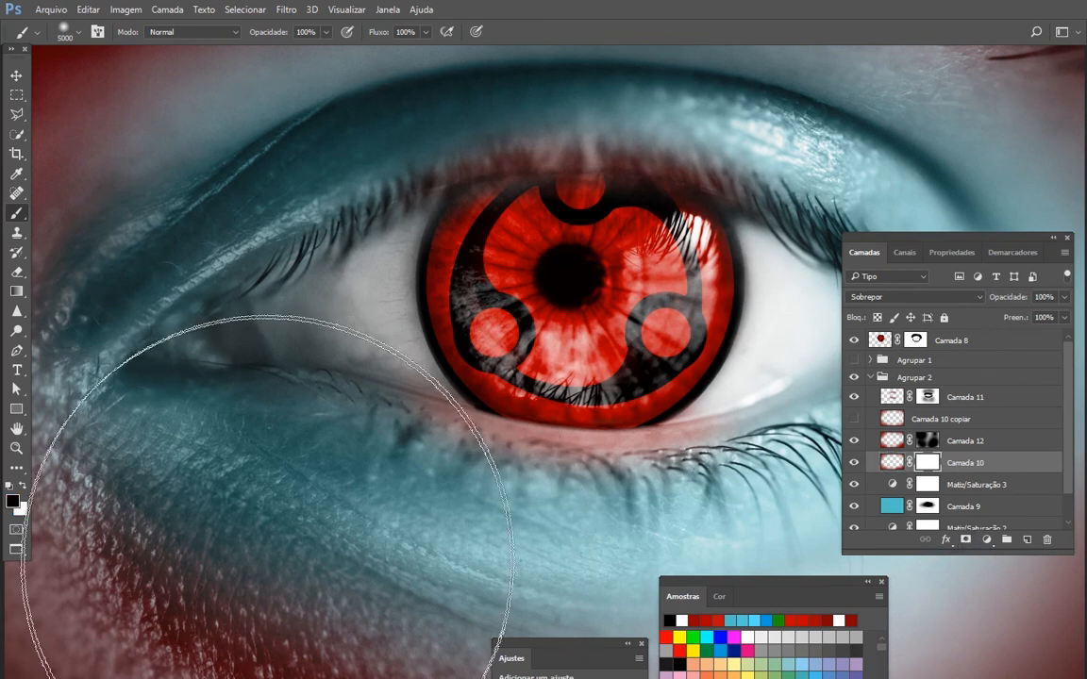
{"action": "key", "text": "f"}
{"action": "left_click_drag", "start_coordinate": [438, 560], "coordinate": [593, 482]}
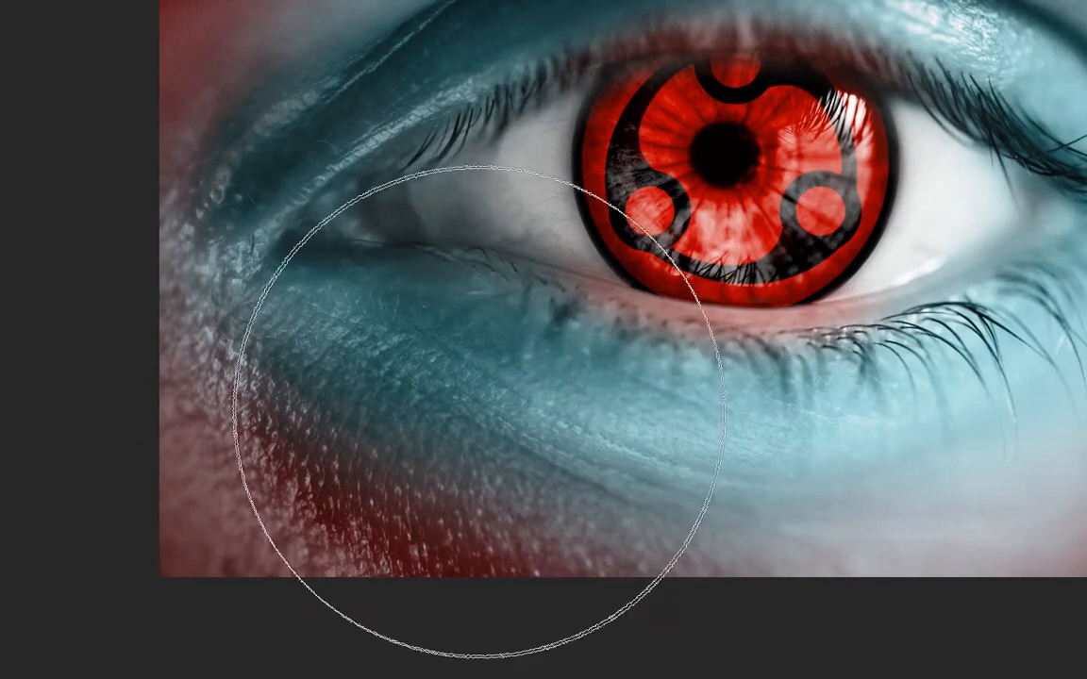
{"action": "key", "text": "f"}
- Try to mask out Camada 10's red in the photo's lower-left area with a large black brush at 100% opacity
{"action": "left_click", "coordinate": [401, 413]}
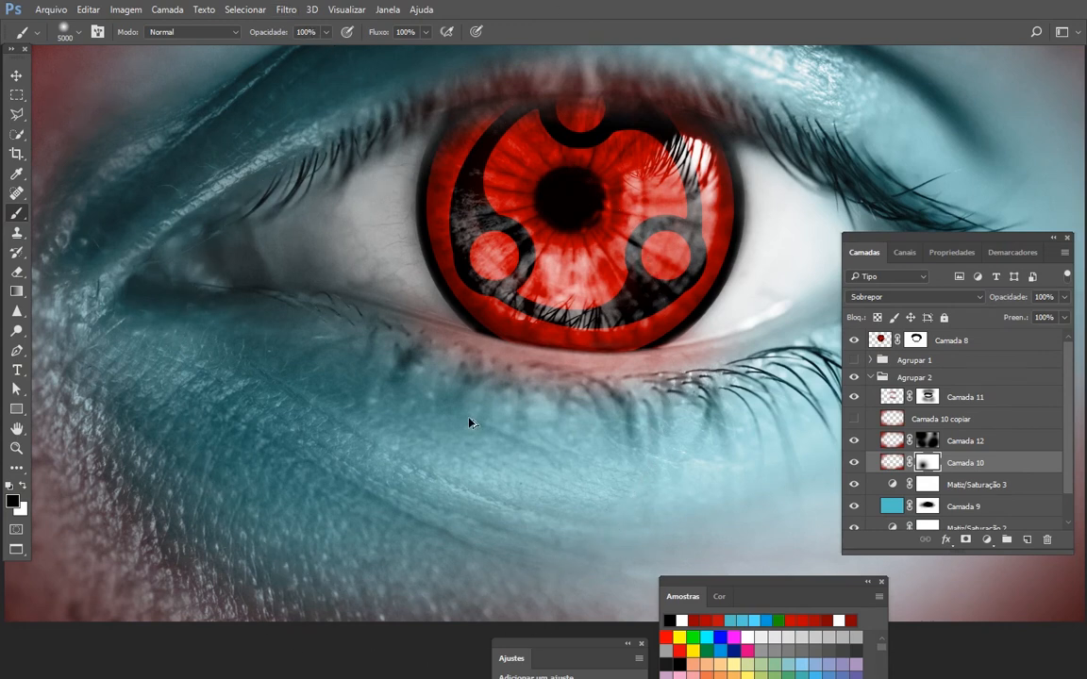
{"action": "key", "text": "f"}
{"action": "left_click_drag", "start_coordinate": [485, 404], "coordinate": [548, 388]}
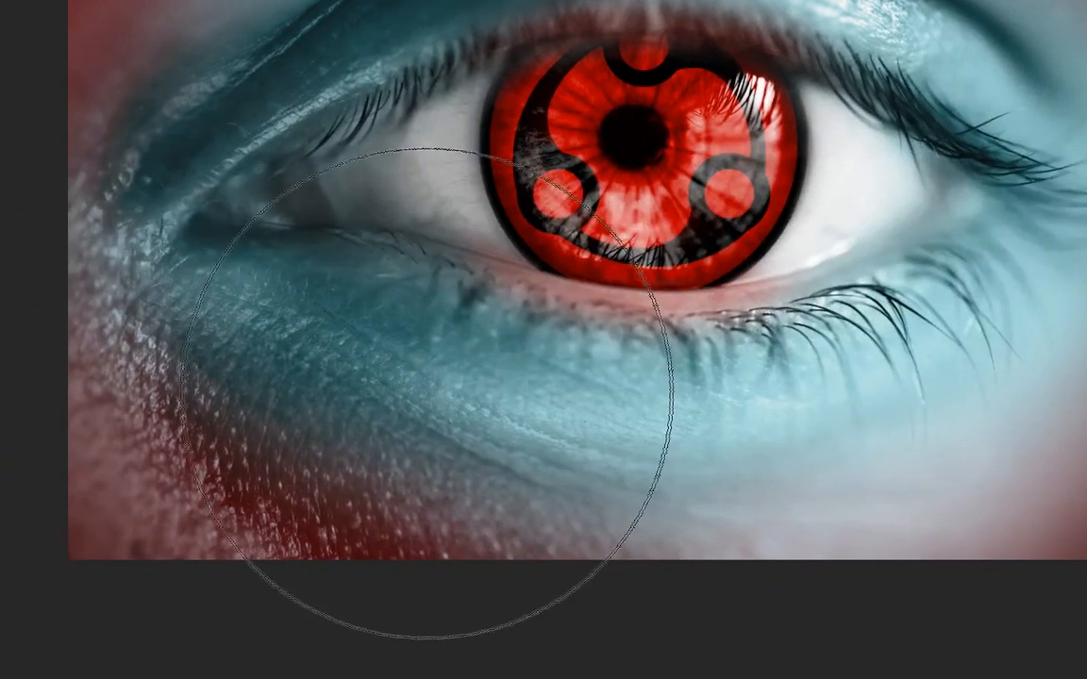
{"action": "key", "text": "f"}
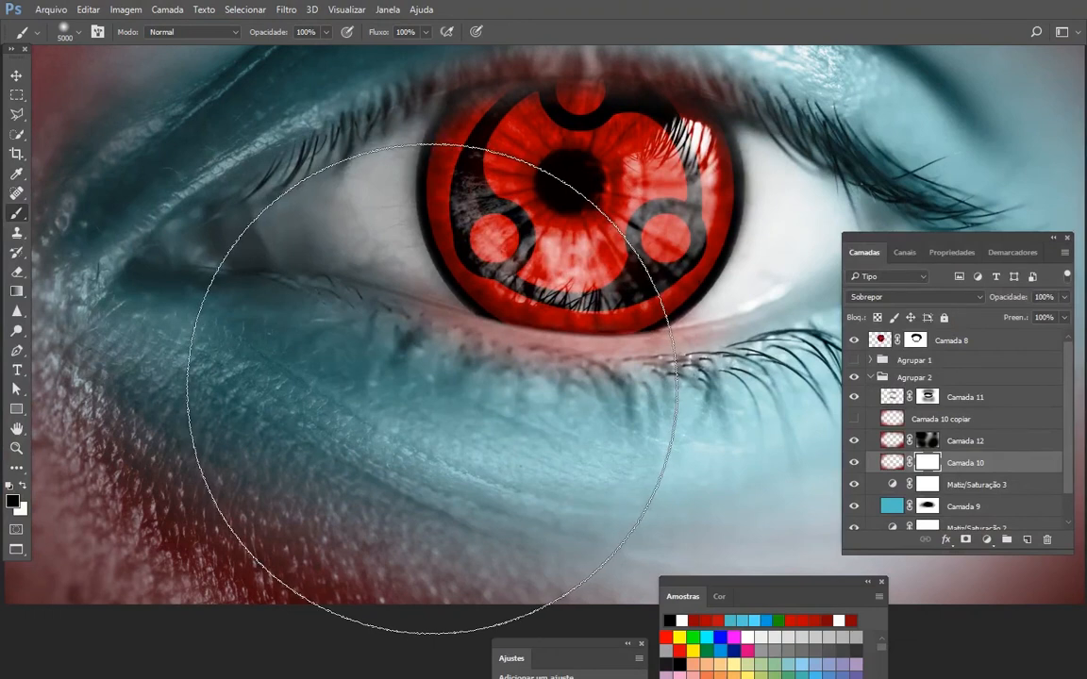
- Soften the red in the photo's lower-left and upper-left corners by painting black on Camada 10's mask at 50% brush opacity
{"action": "key", "text": "5"}
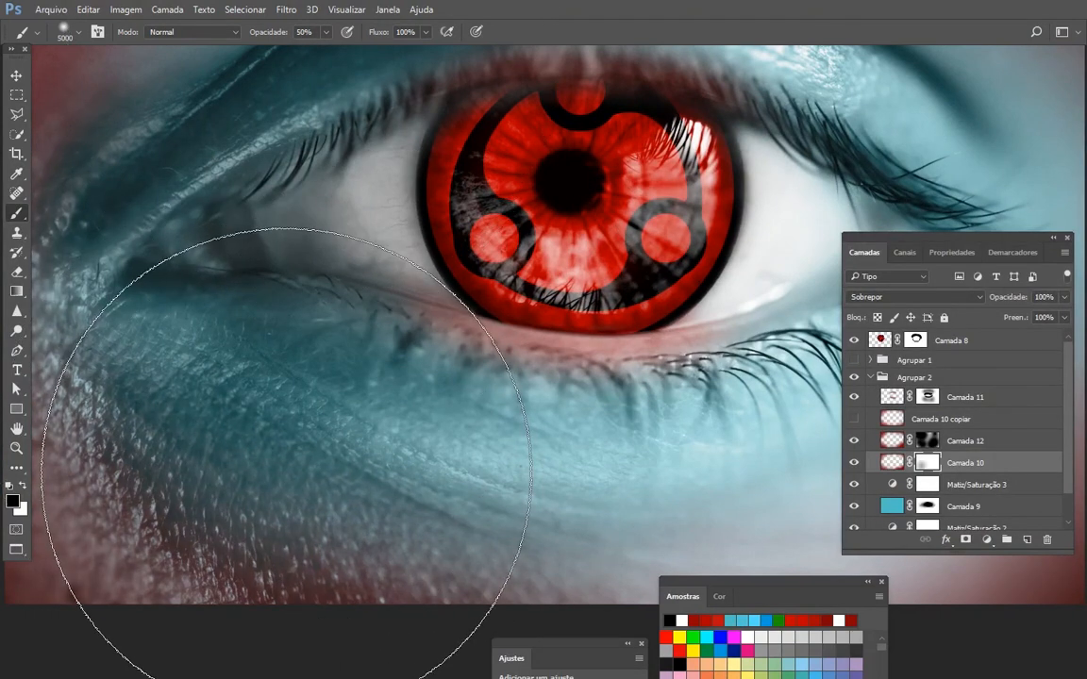
{"action": "key", "text": "f"}
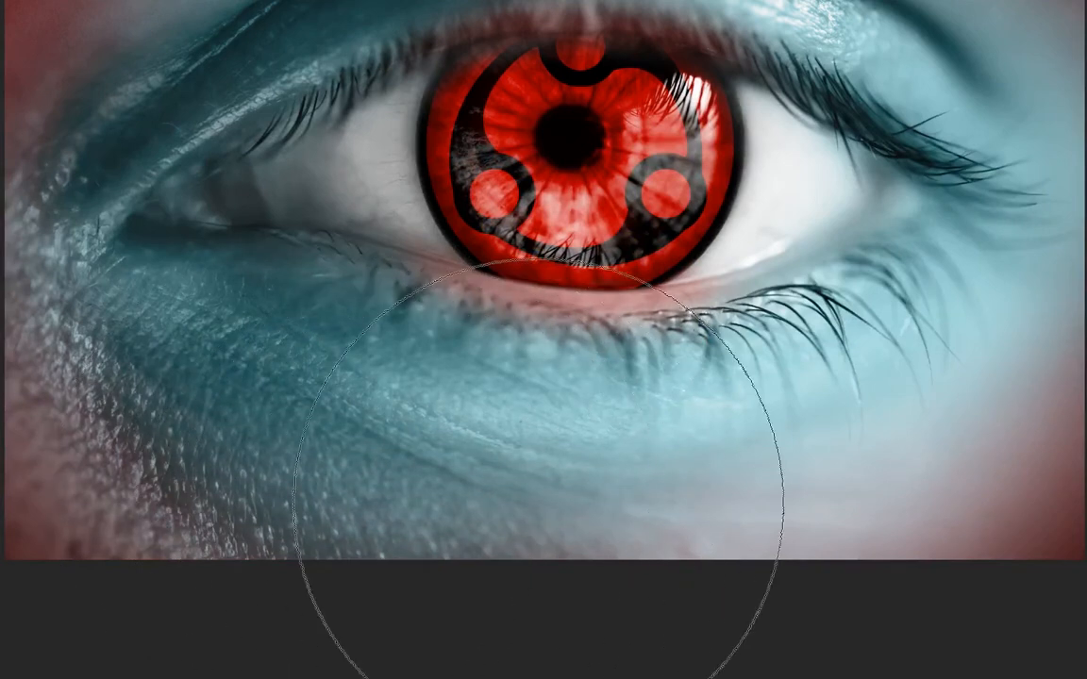
{"action": "left_click_drag", "start_coordinate": [433, 436], "coordinate": [557, 522]}
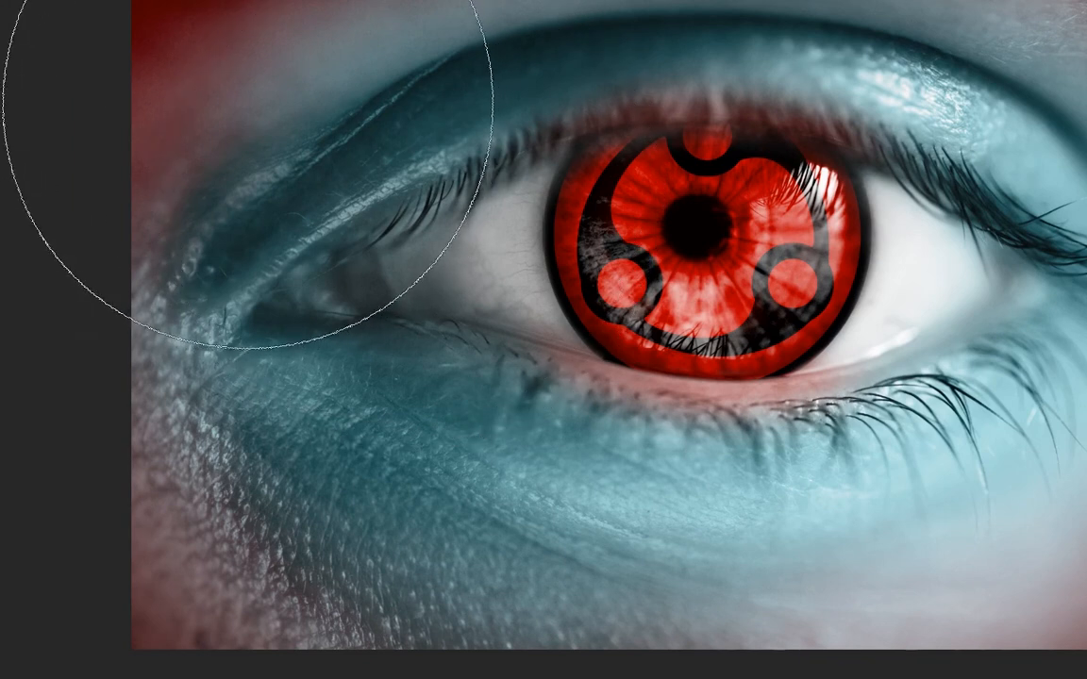
{"action": "left_click", "coordinate": [254, 122]}
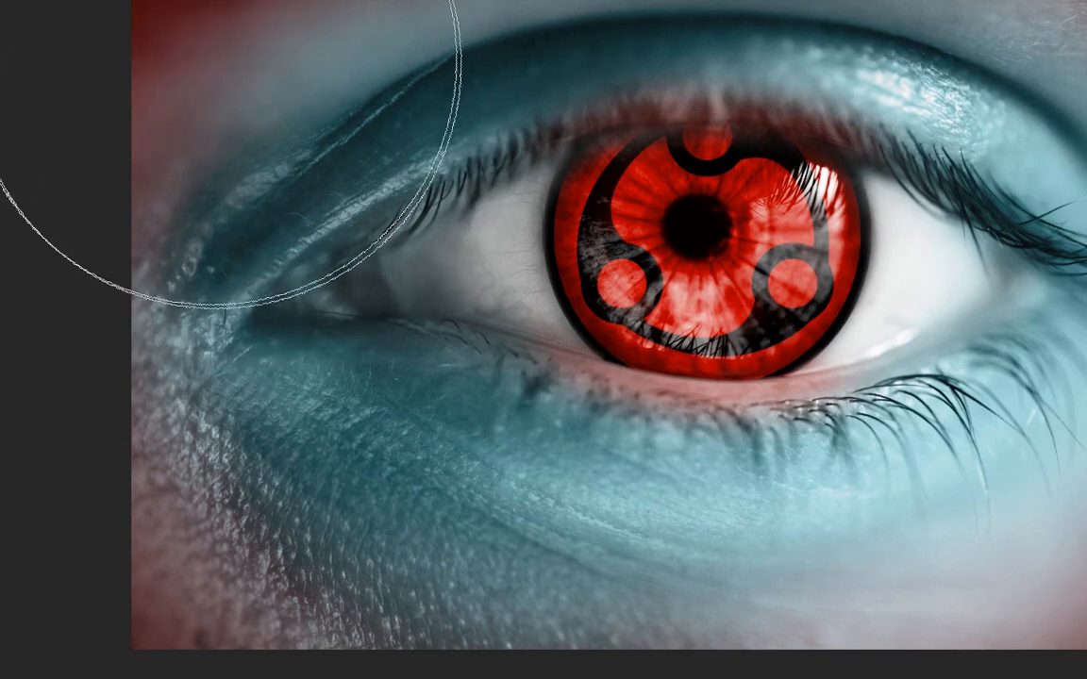
{"action": "left_click", "coordinate": [228, 93]}
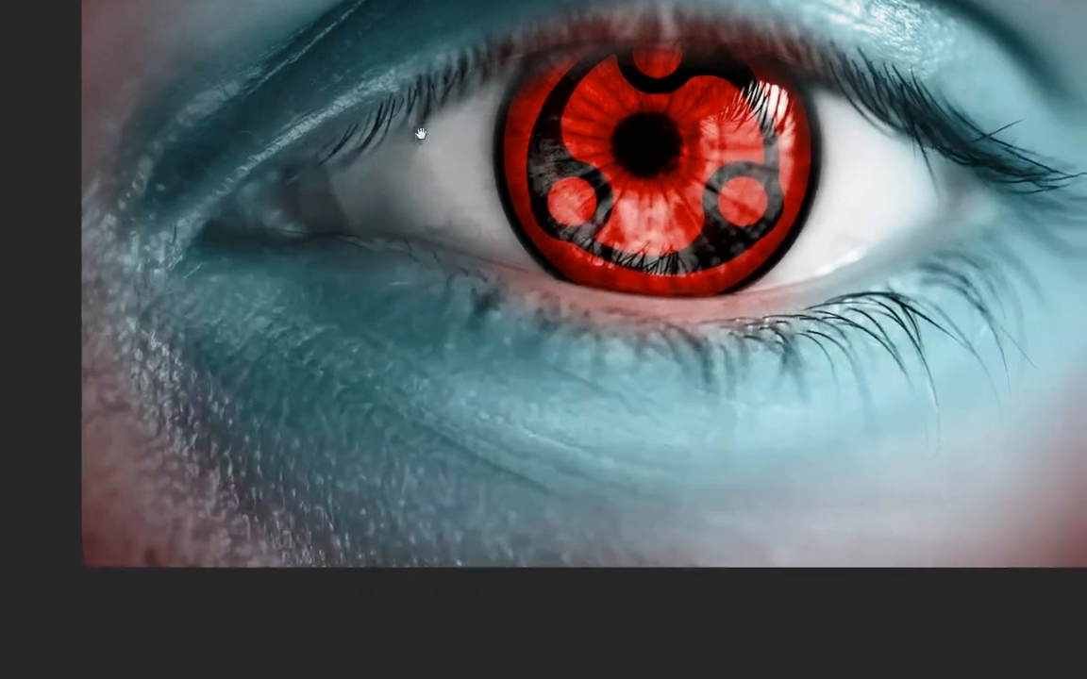